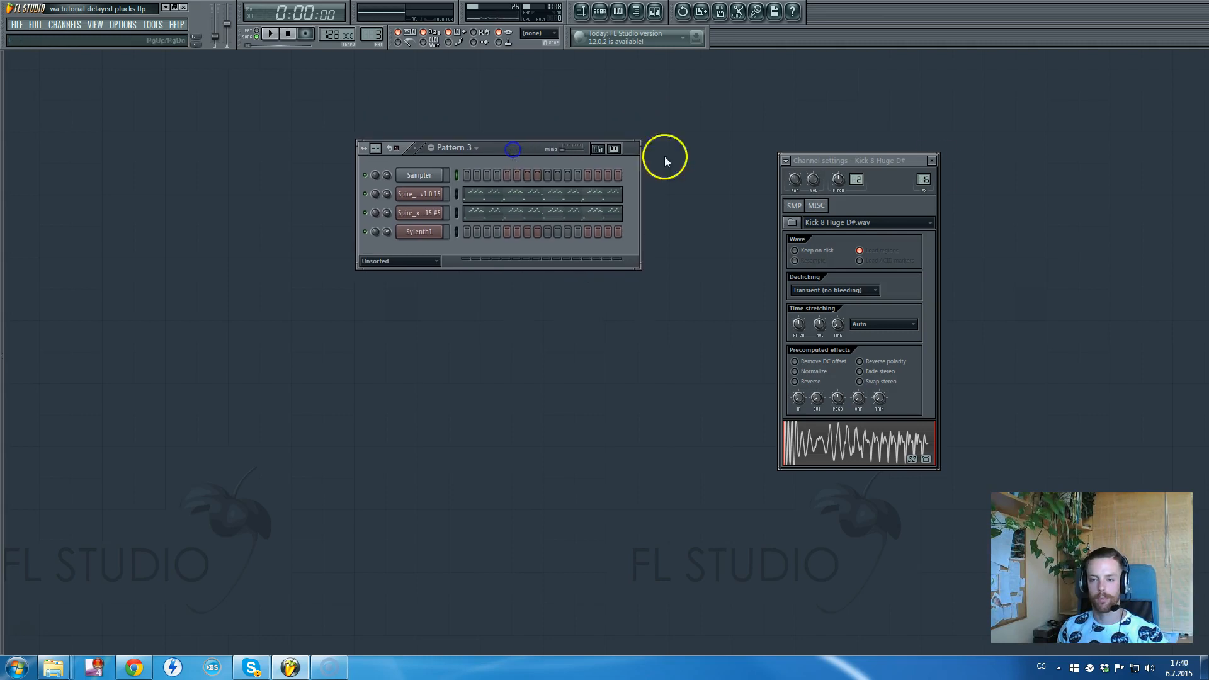
- Close the Kick 8 Huge D# channel settings and open the playlist showing the full arrangement
left_click(869, 160)
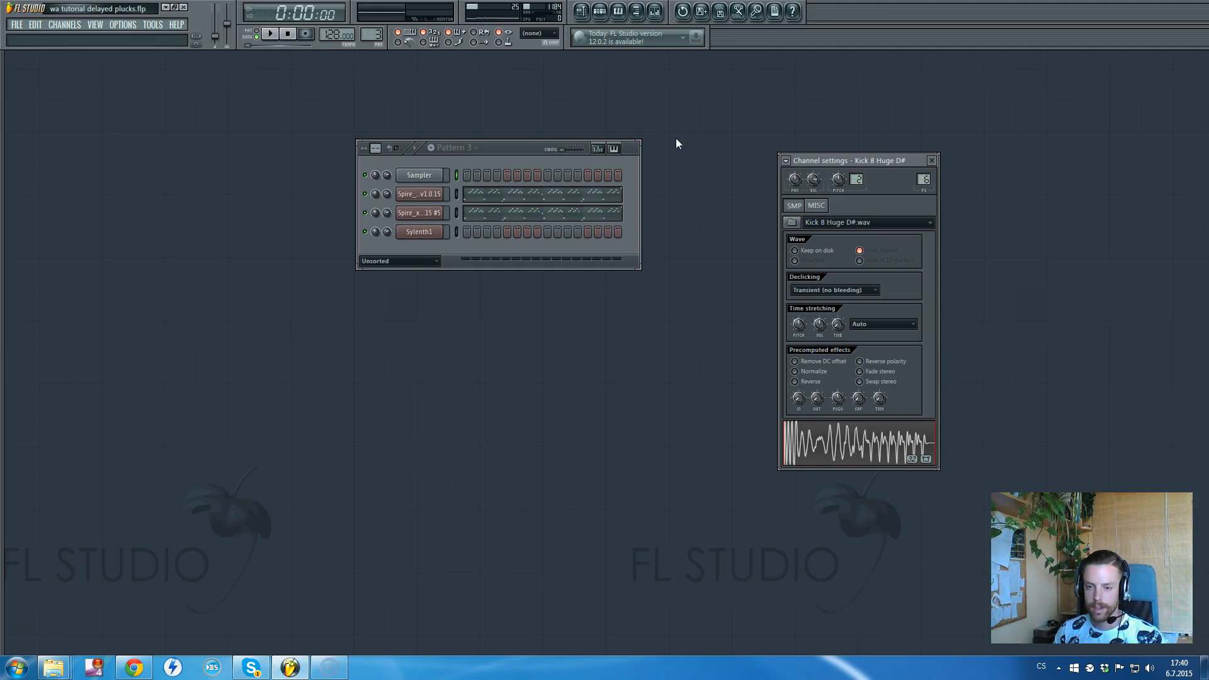
right_click(882, 160)
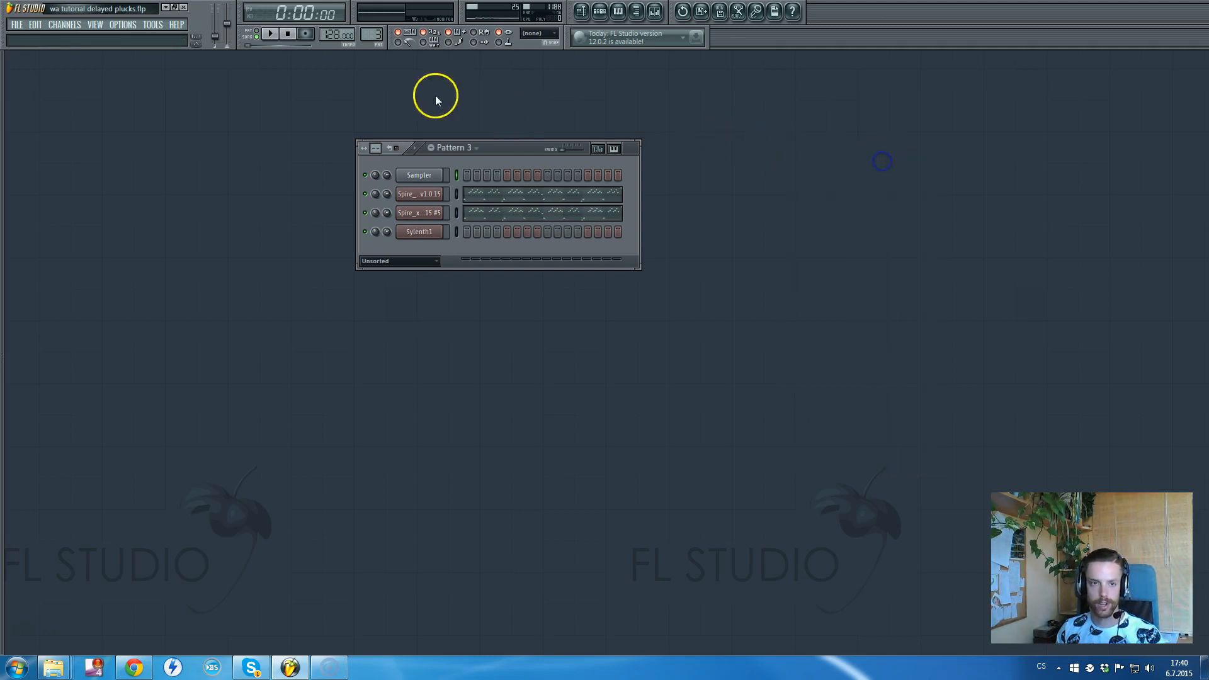
left_click(372, 34)
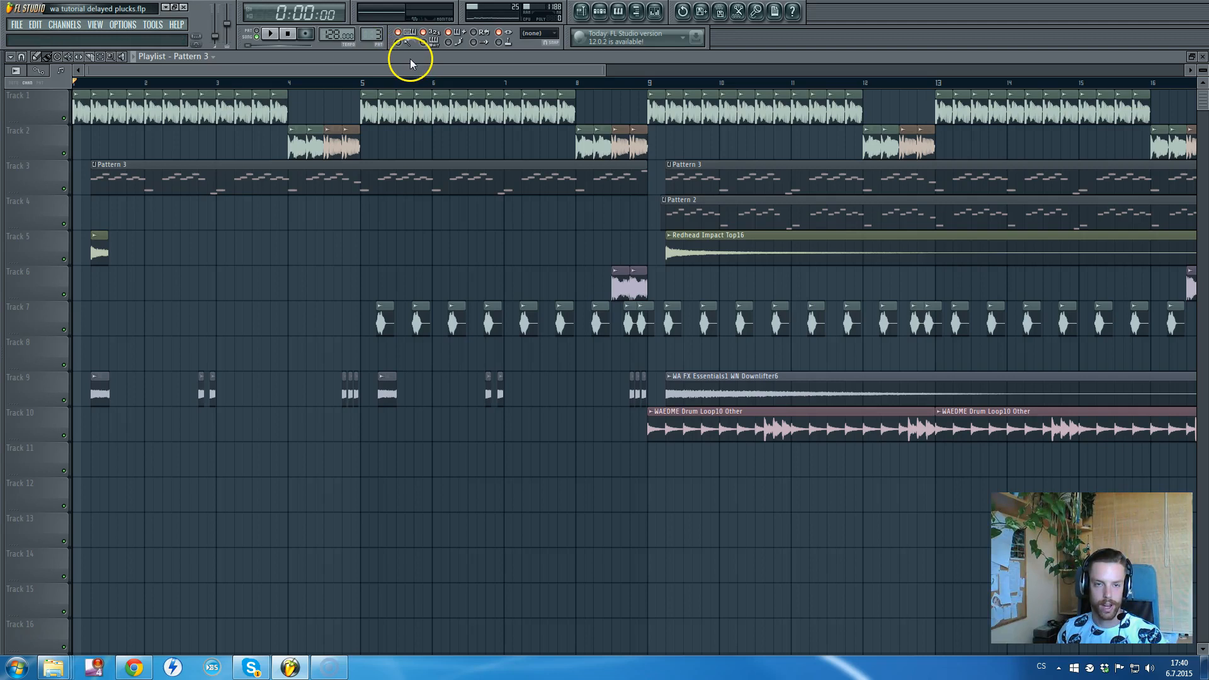
left_click_drag(599, 66, 610, 119)
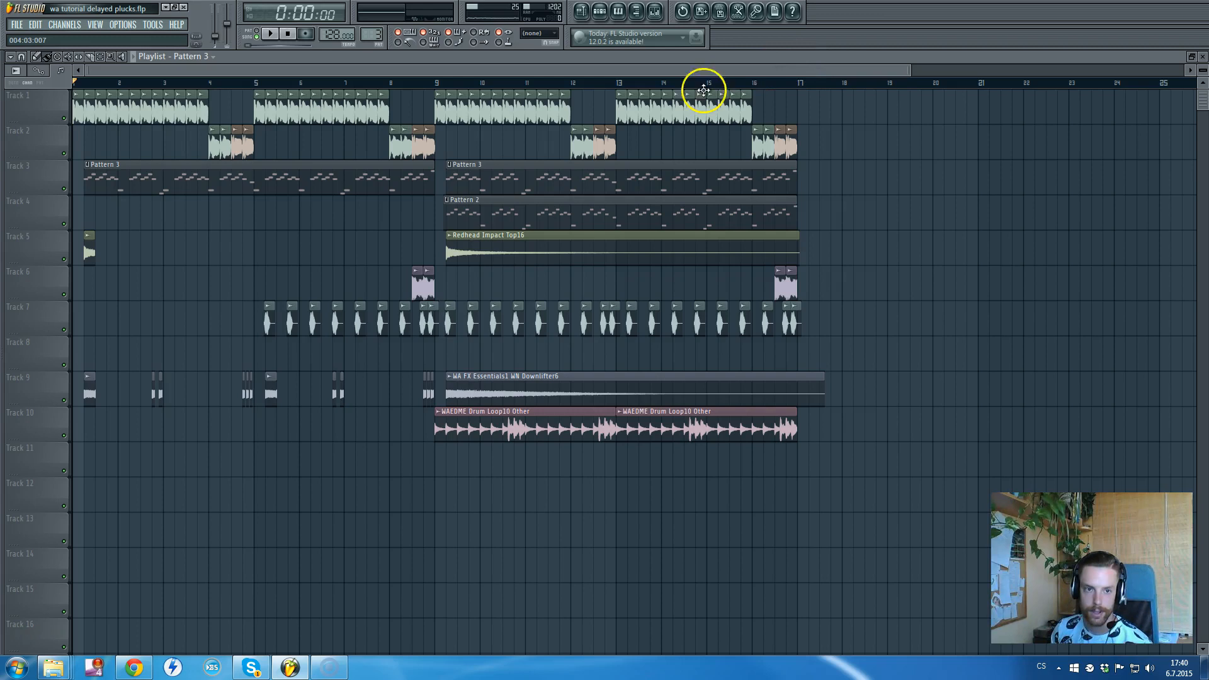
- Play the arrangement from the start of the song
left_click(273, 35)
left_click(273, 34)
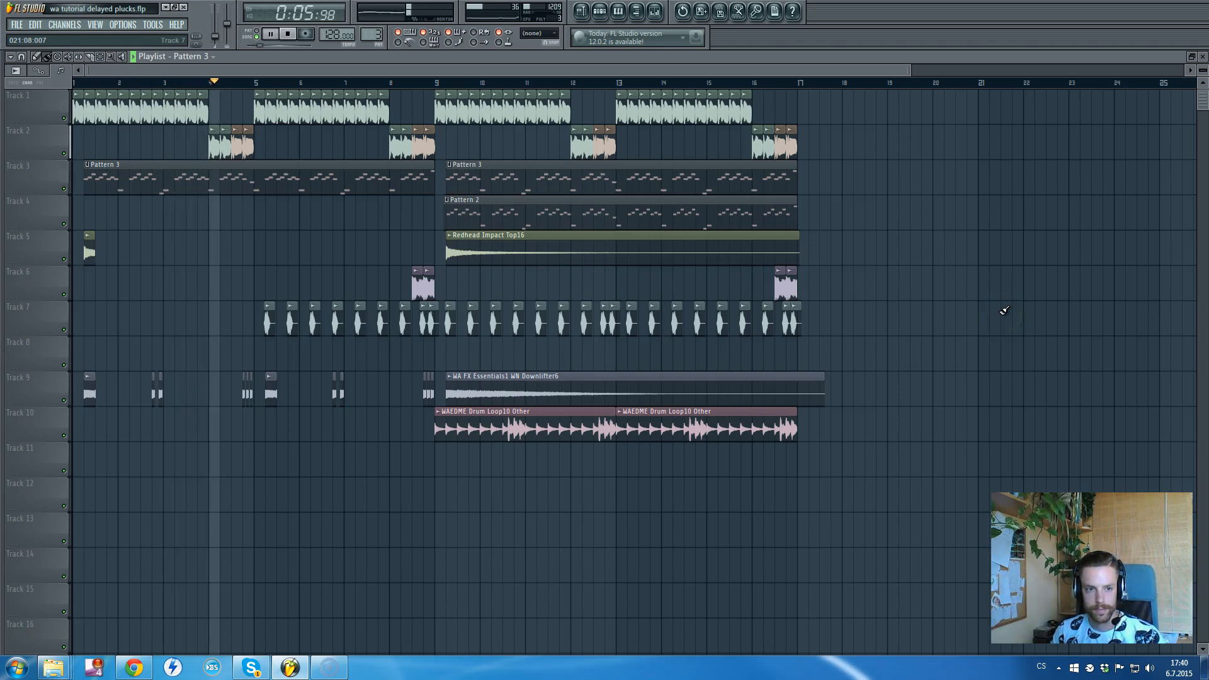
left_click(728, 282)
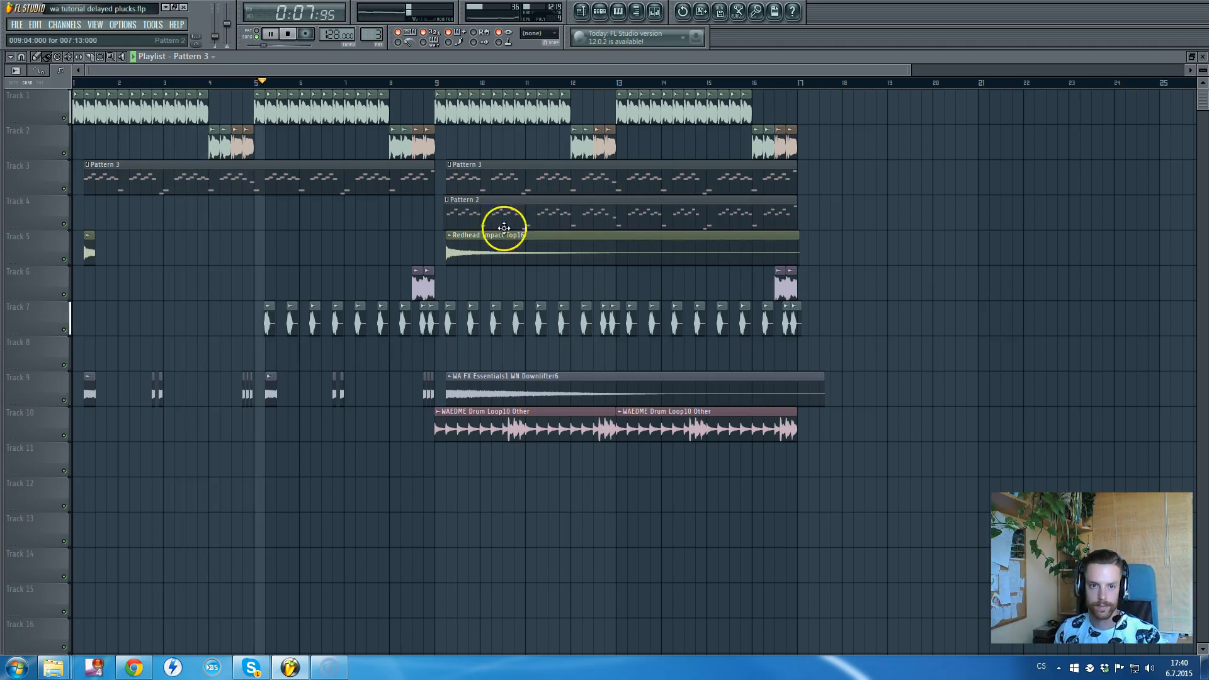
- Inspect the channel settings of the Kick 8 Huge D#, Kick 3 Essa F# and Kick 3 Essa C clips, and stop playback
double_click(416, 149)
double_click(381, 115)
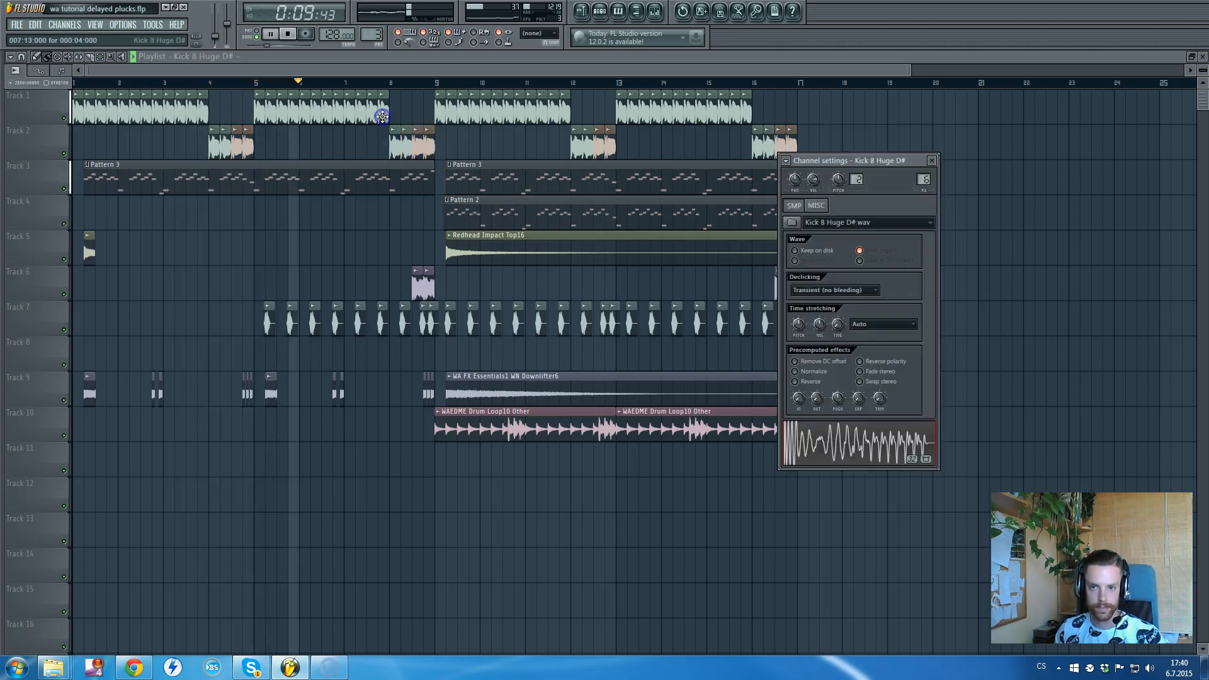
double_click(413, 156)
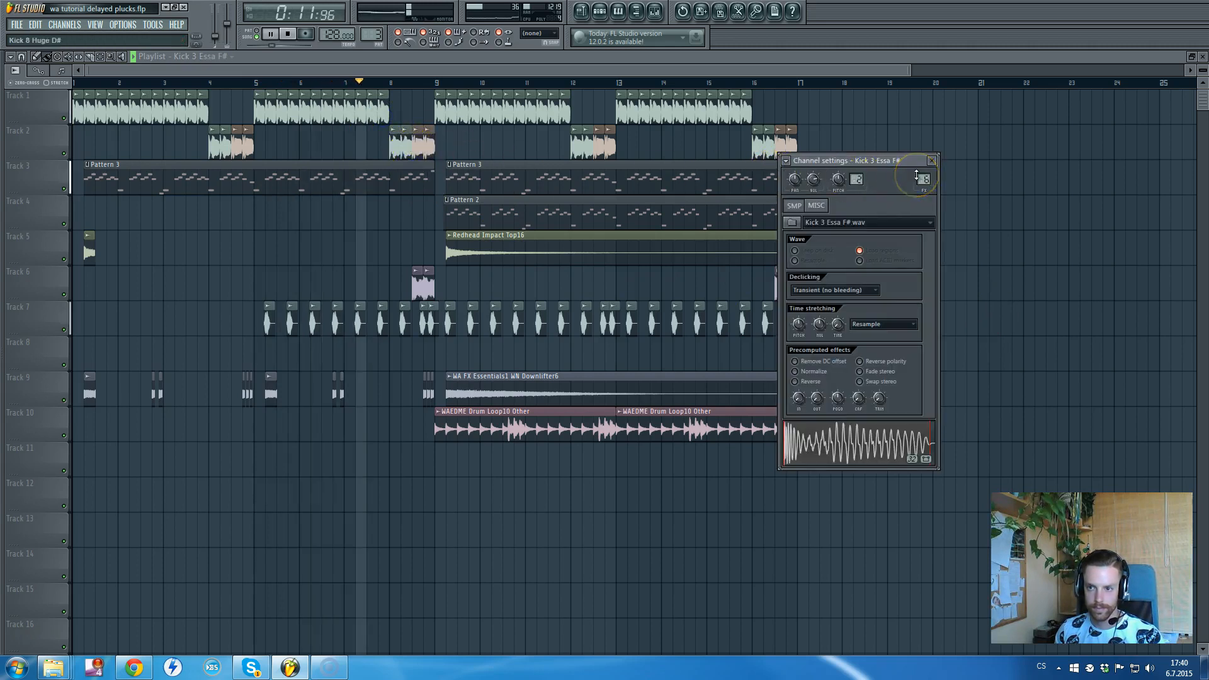
double_click(427, 148)
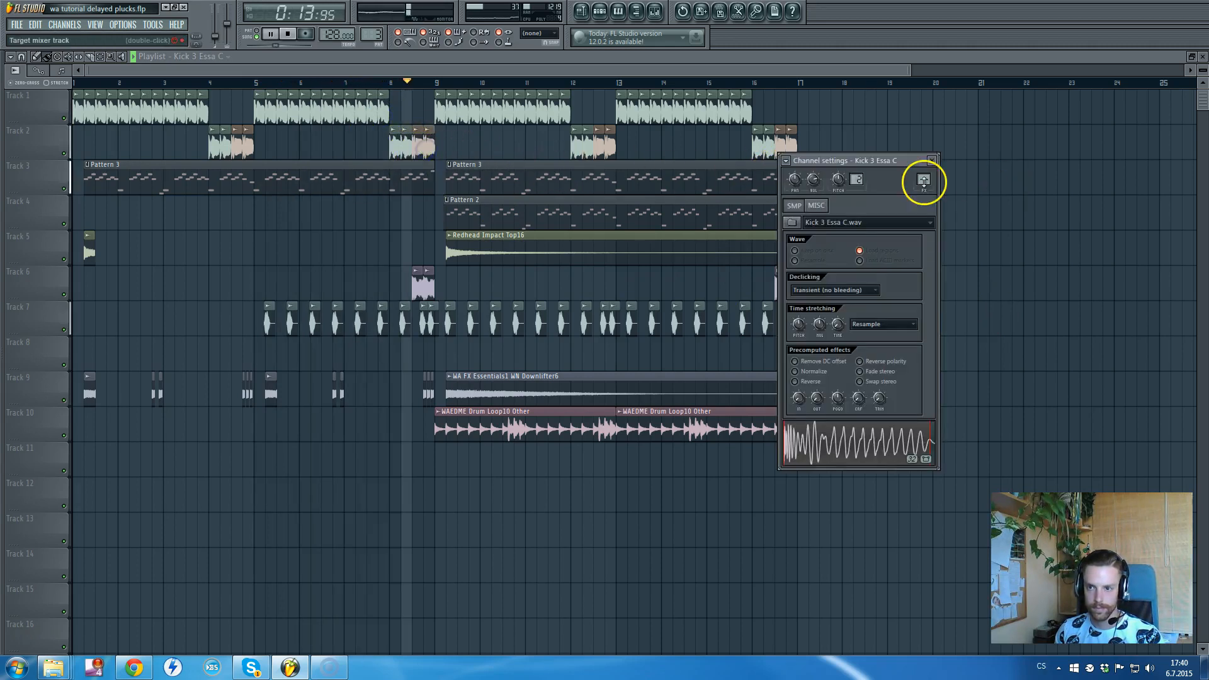
left_click_drag(923, 181, 923, 161)
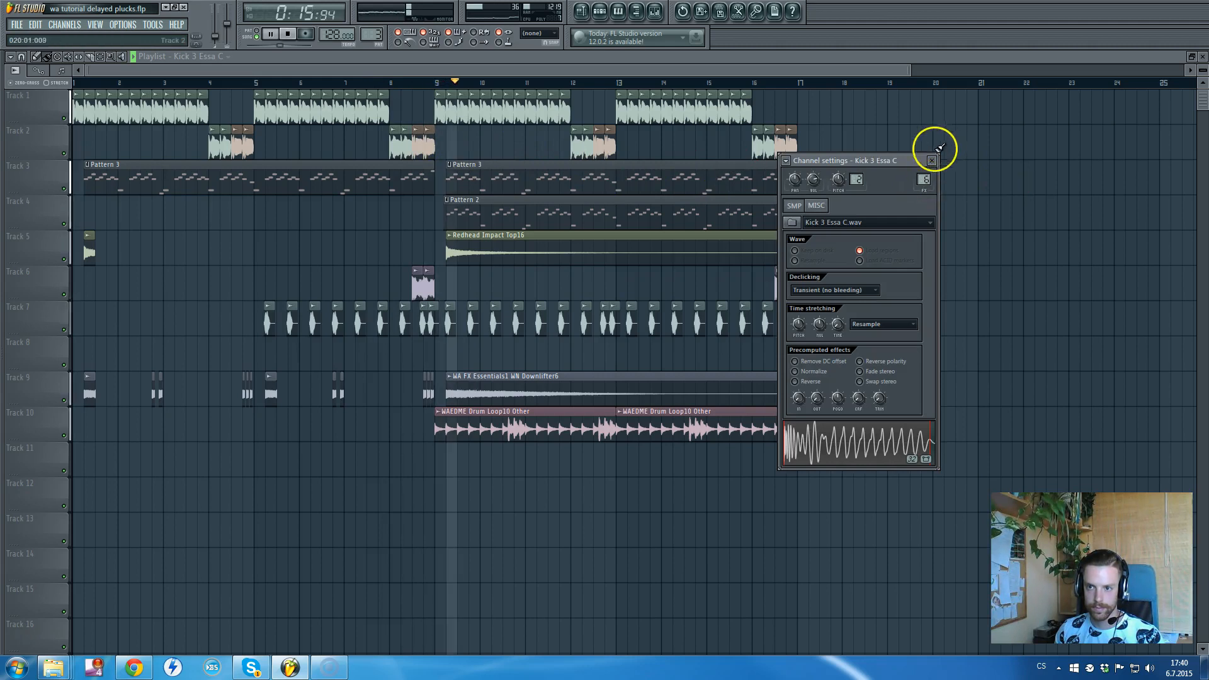
left_click(932, 160)
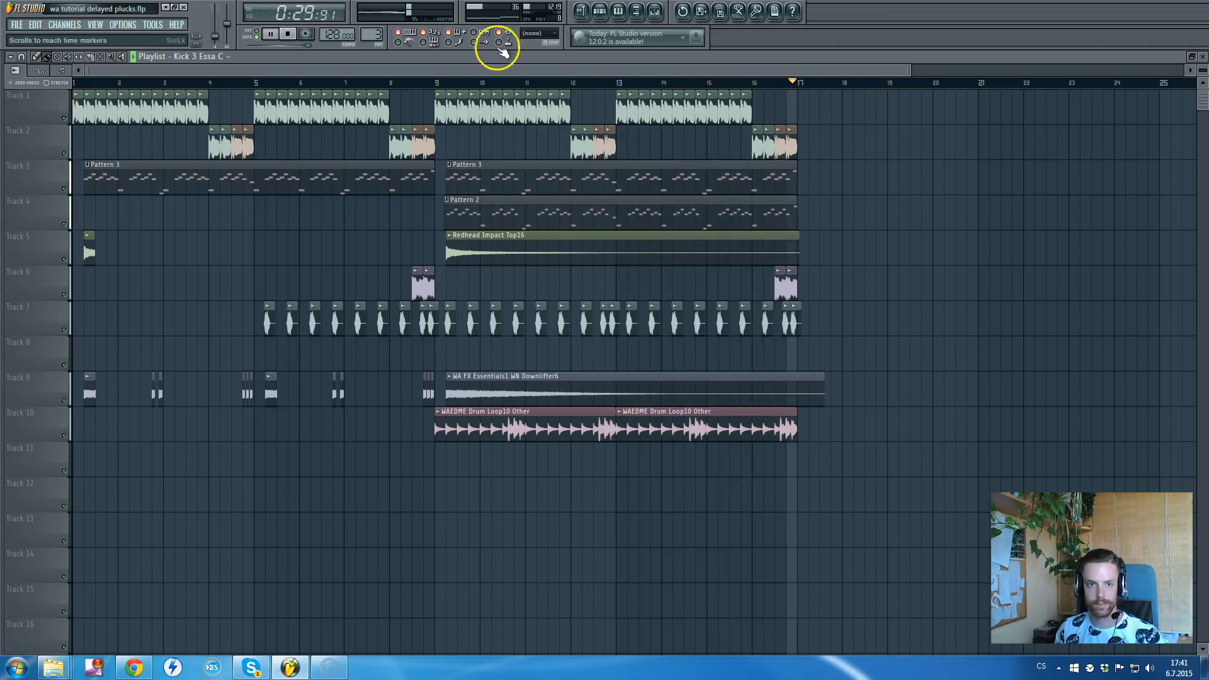
left_click(270, 35)
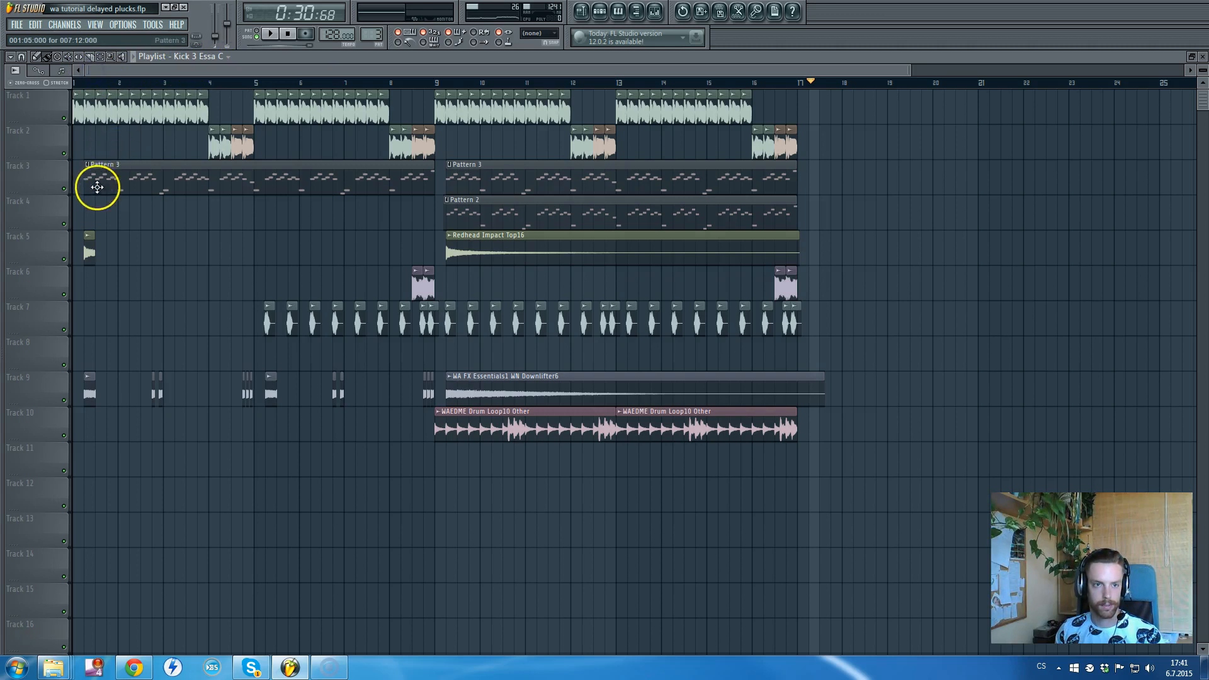
- Filter the channel rack to show the Unsorted channels and return to the playlist
key("F5")
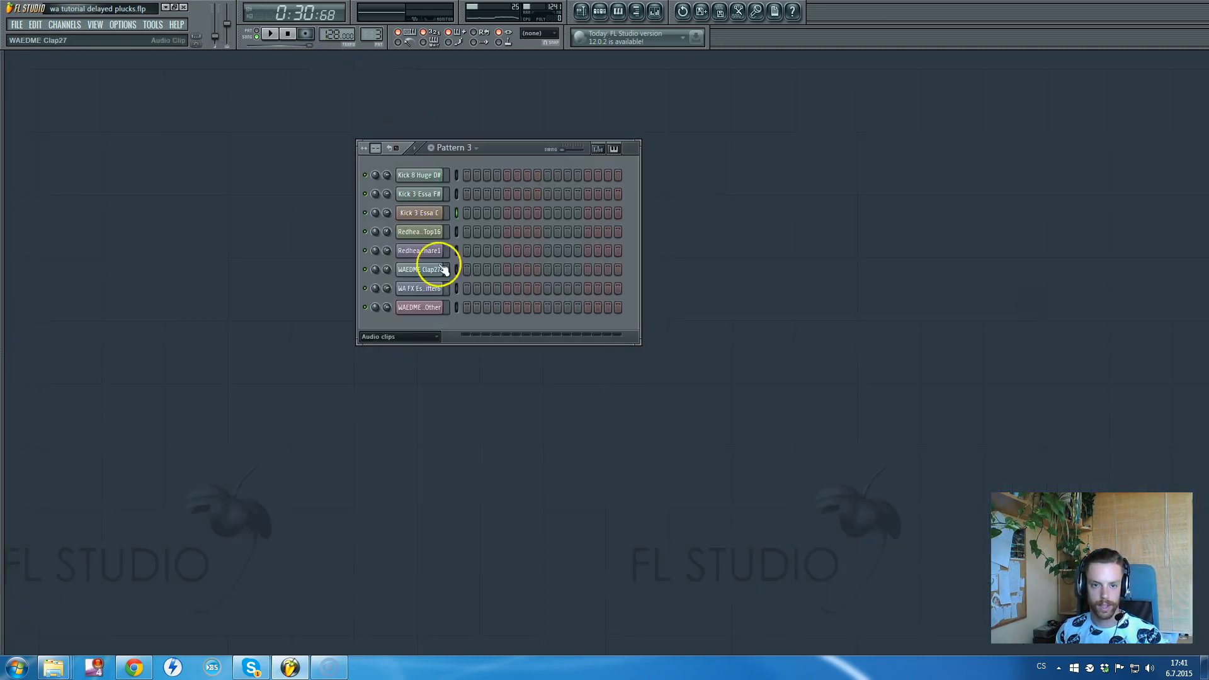
left_click(392, 334)
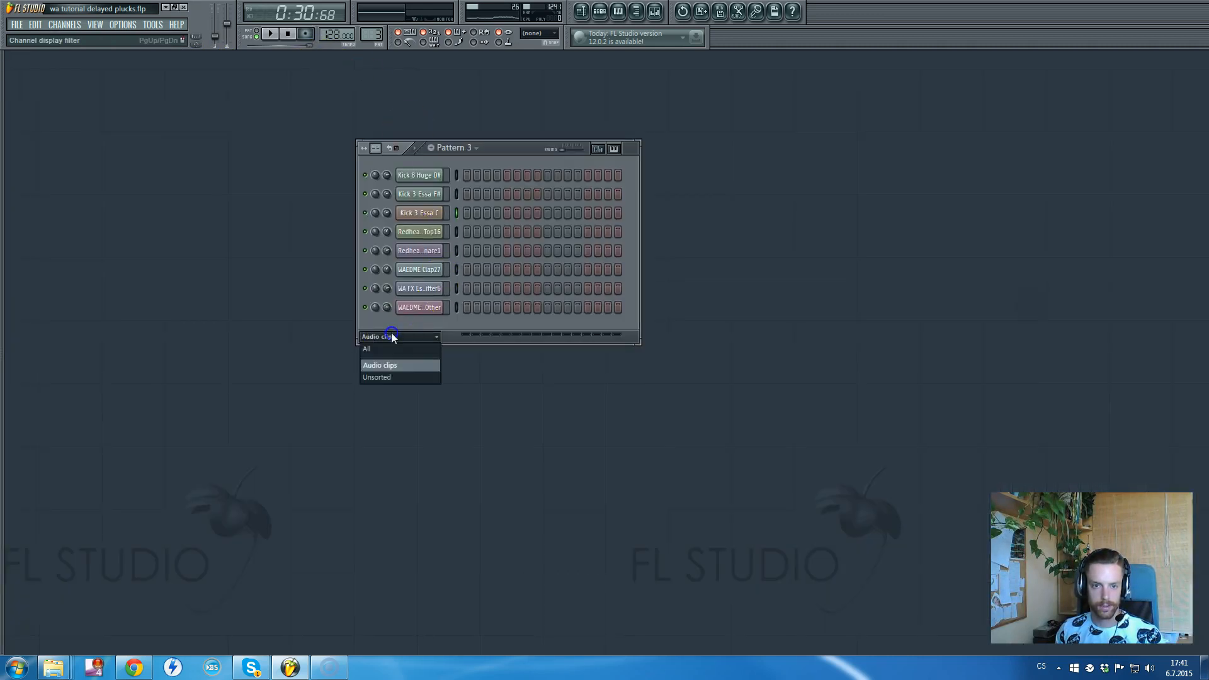
left_click(388, 377)
key("F5")
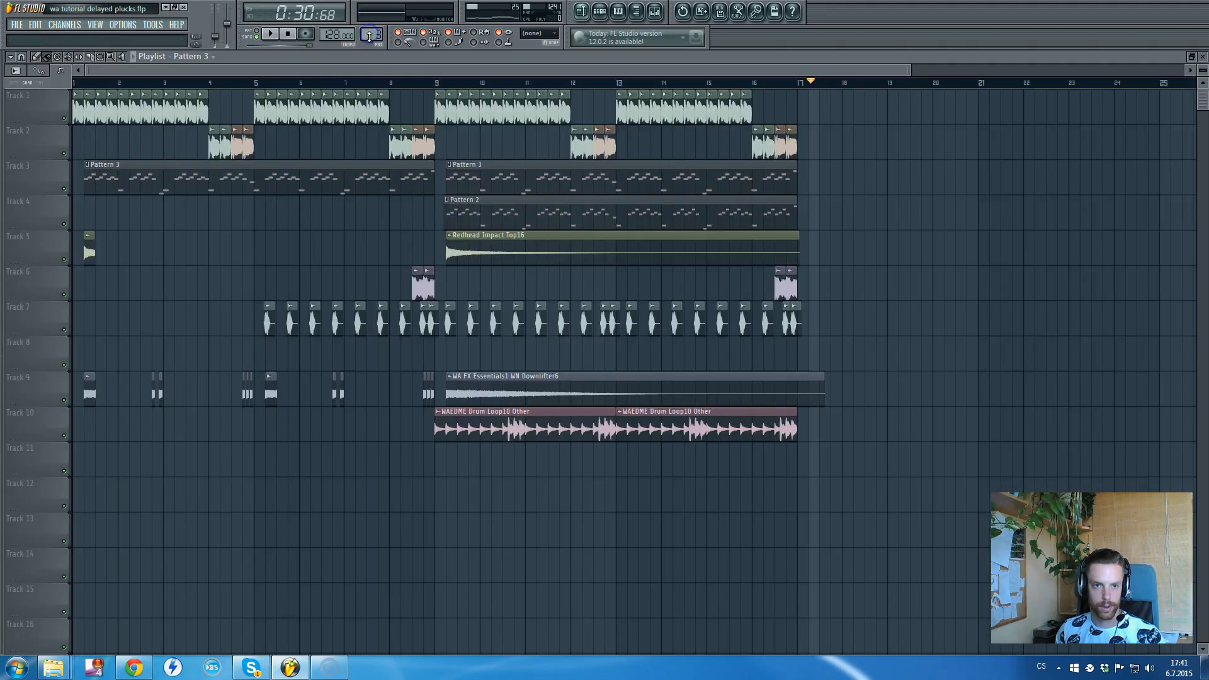
- Examine the kick, impact, snare, clap and downlifter clips across the playlist arrangement
scroll(92, 188, "up", 5)
left_click_drag(236, 70, 151, 72)
scroll(53, 109, "up", 3)
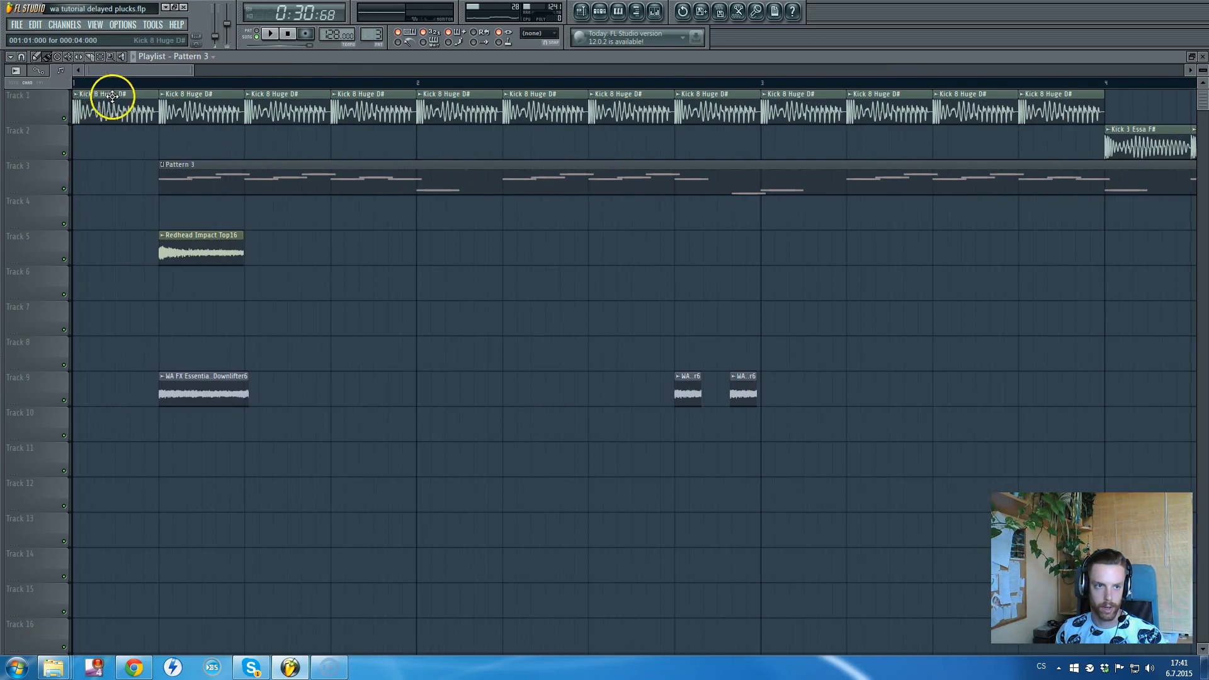
scroll(134, 117, "down", 5)
scroll(300, 102, "up", 1)
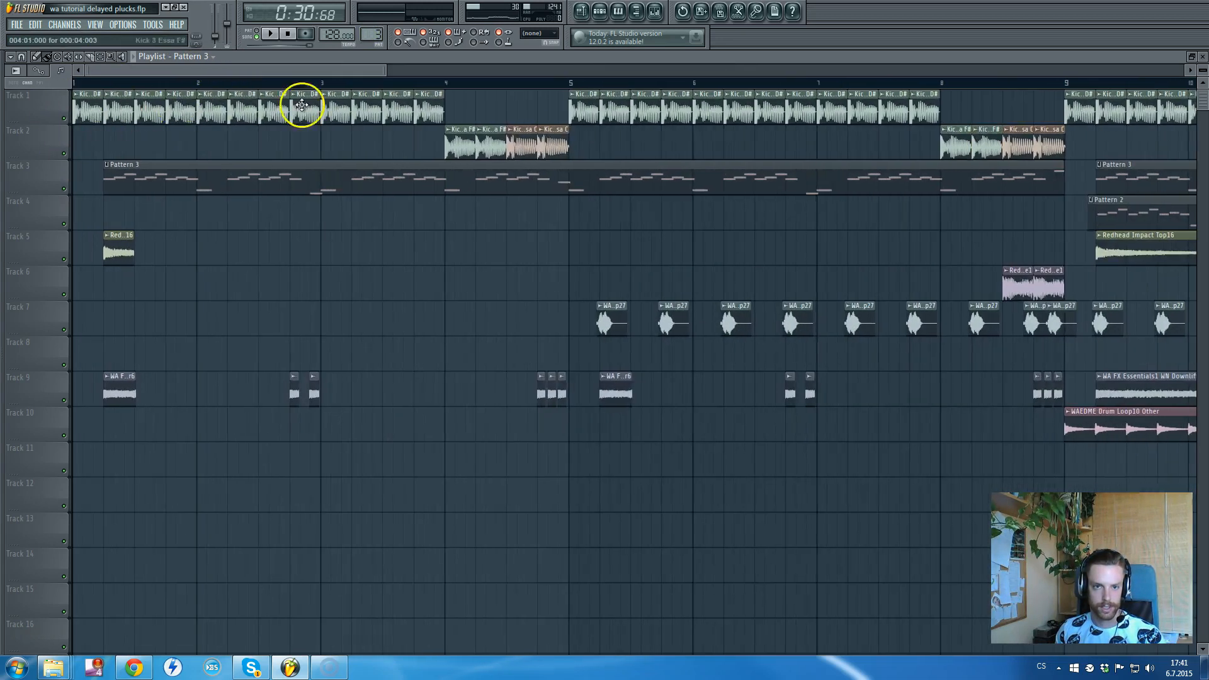
scroll(496, 143, "down", 3)
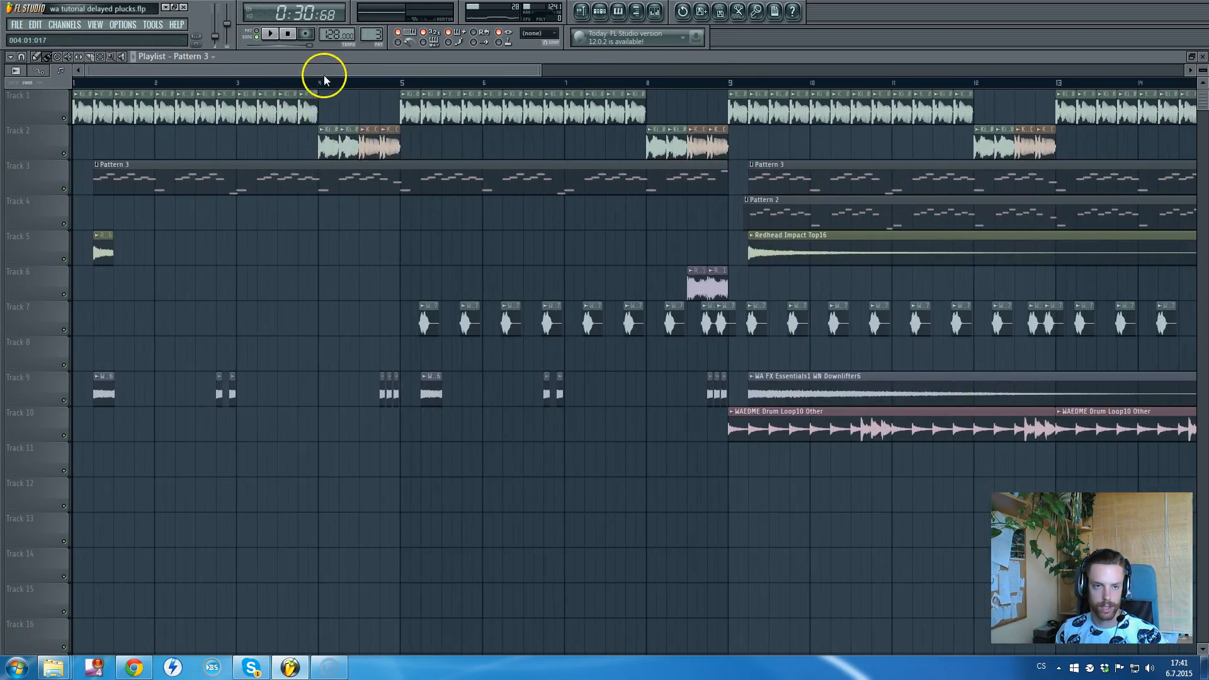
scroll(685, 260, "down", 3)
scroll(756, 302, "up", 3)
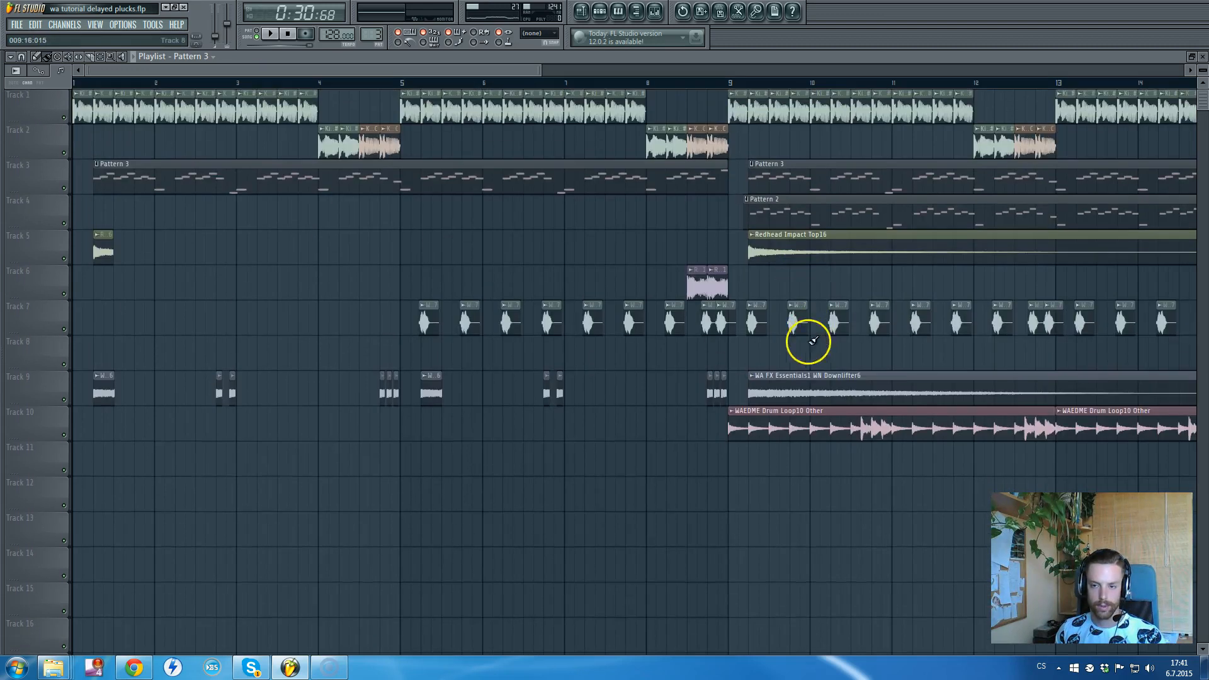
scroll(788, 346, "up", 4)
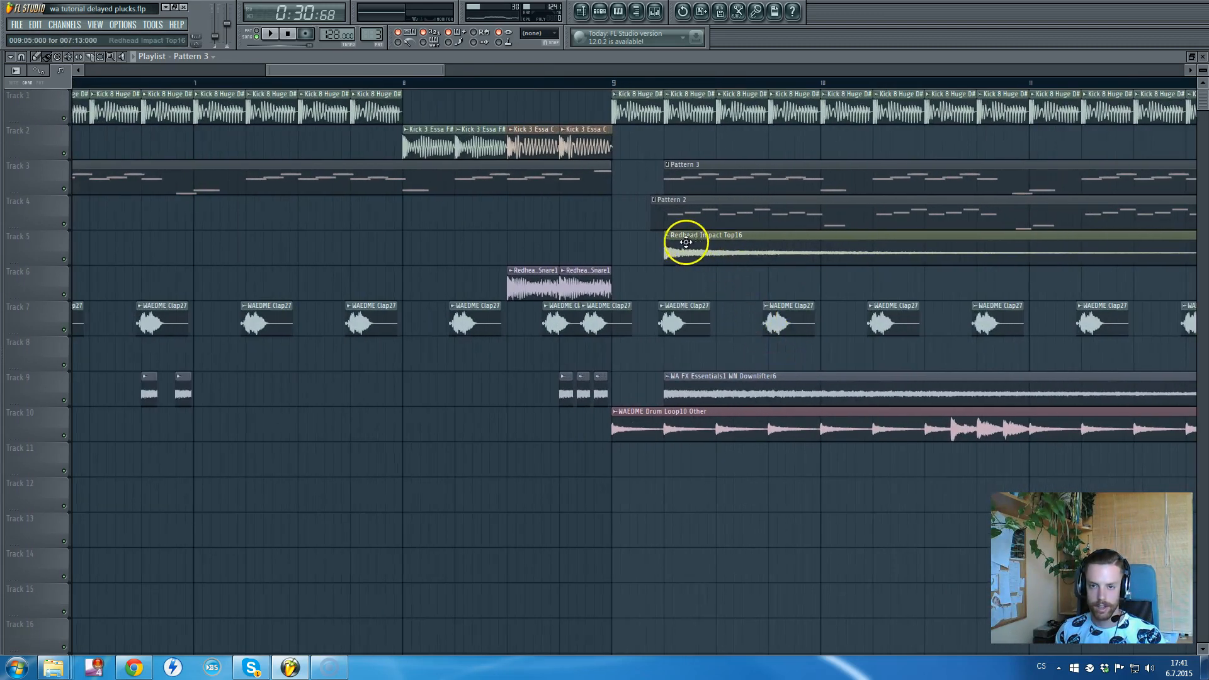
left_click(666, 253)
scroll(673, 255, "down", 5)
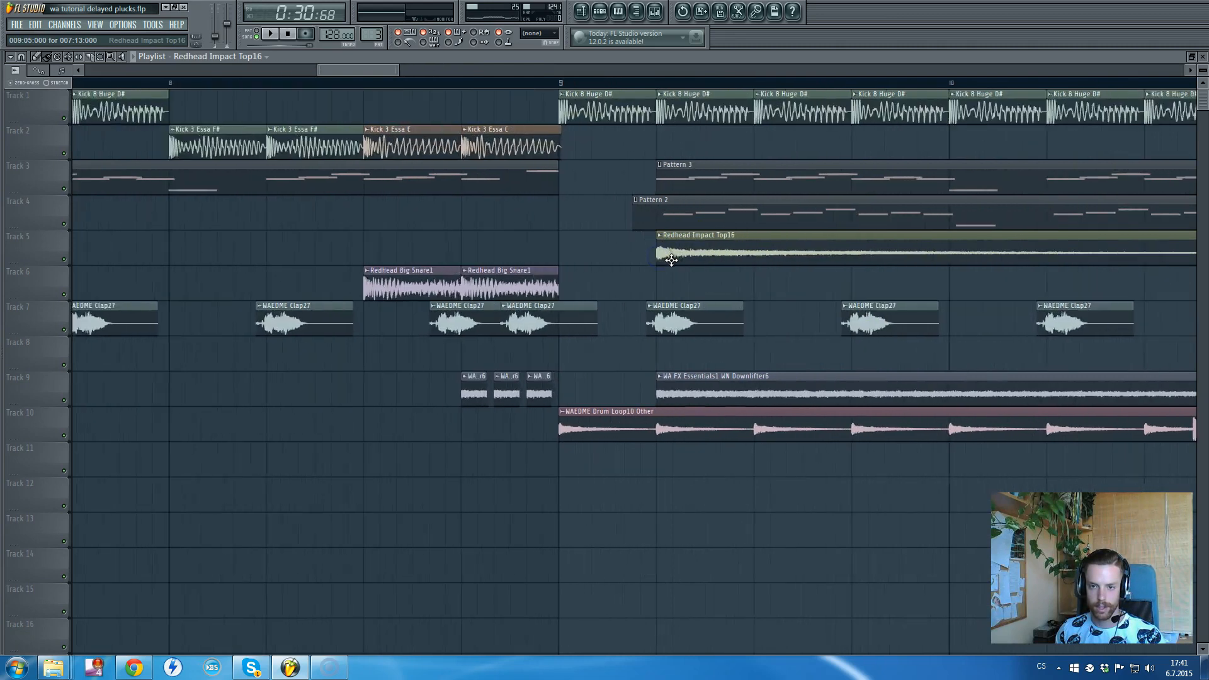
scroll(648, 258, "down", 1)
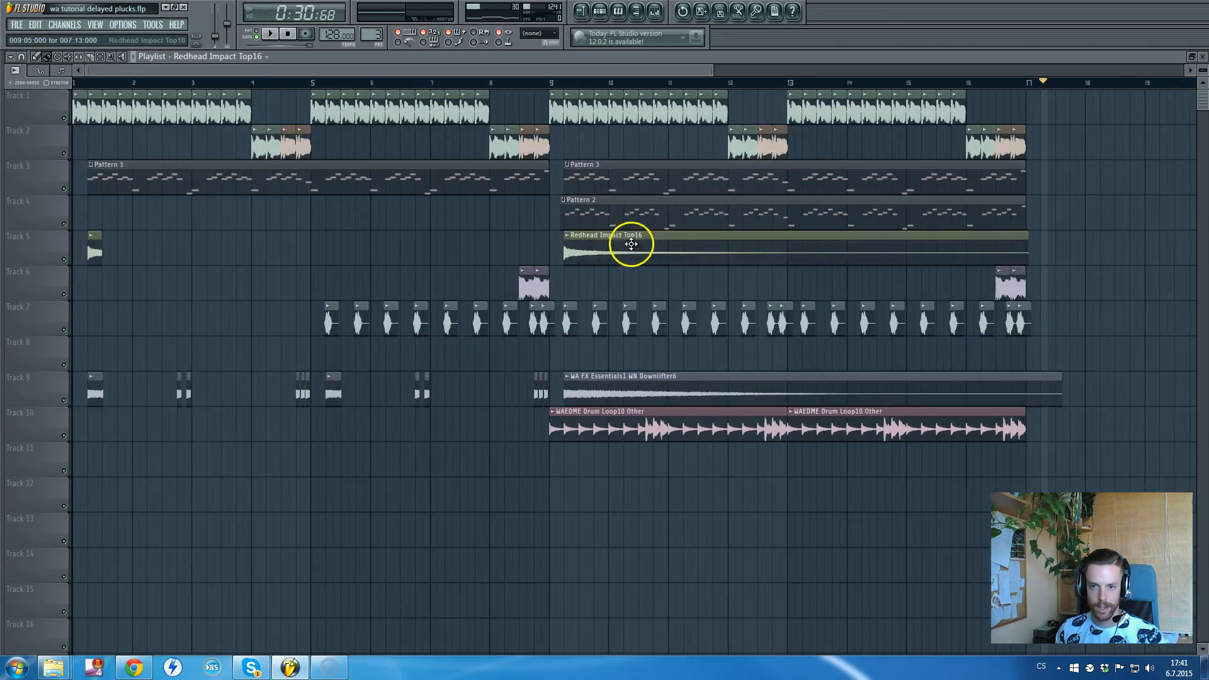
- View the Spire #5 synth from the channel rack and close its plugin window
key("F5")
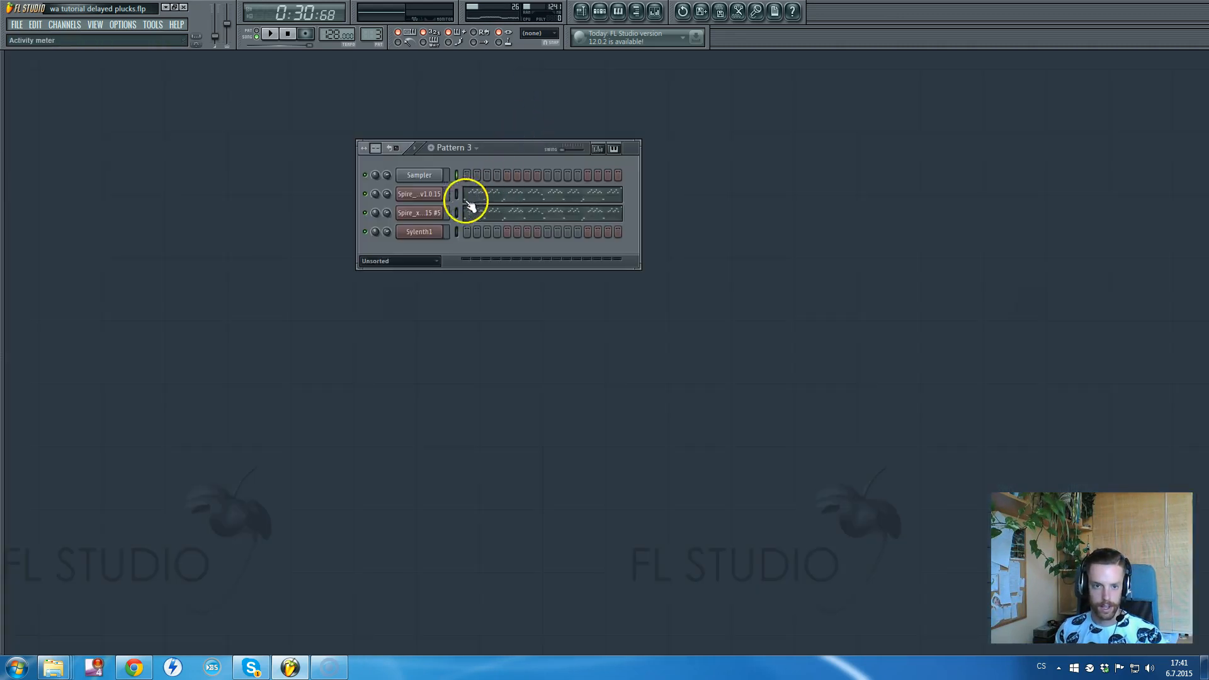
left_click(415, 217)
left_click(363, 231)
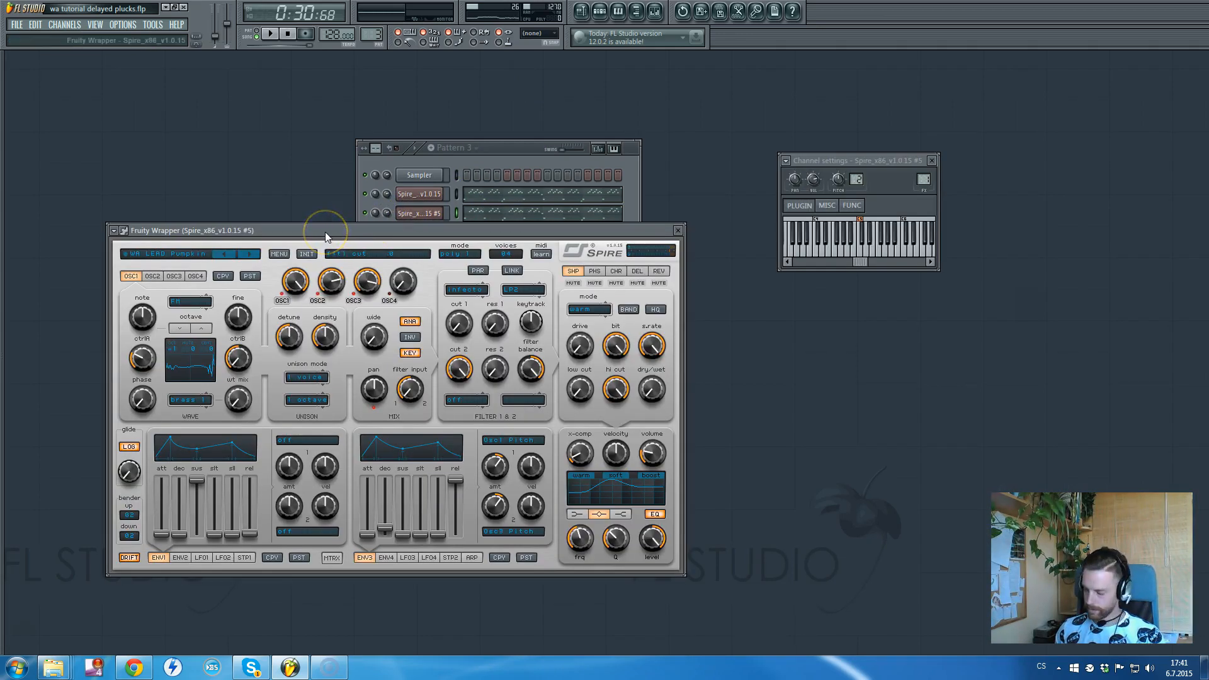
key("Escape")
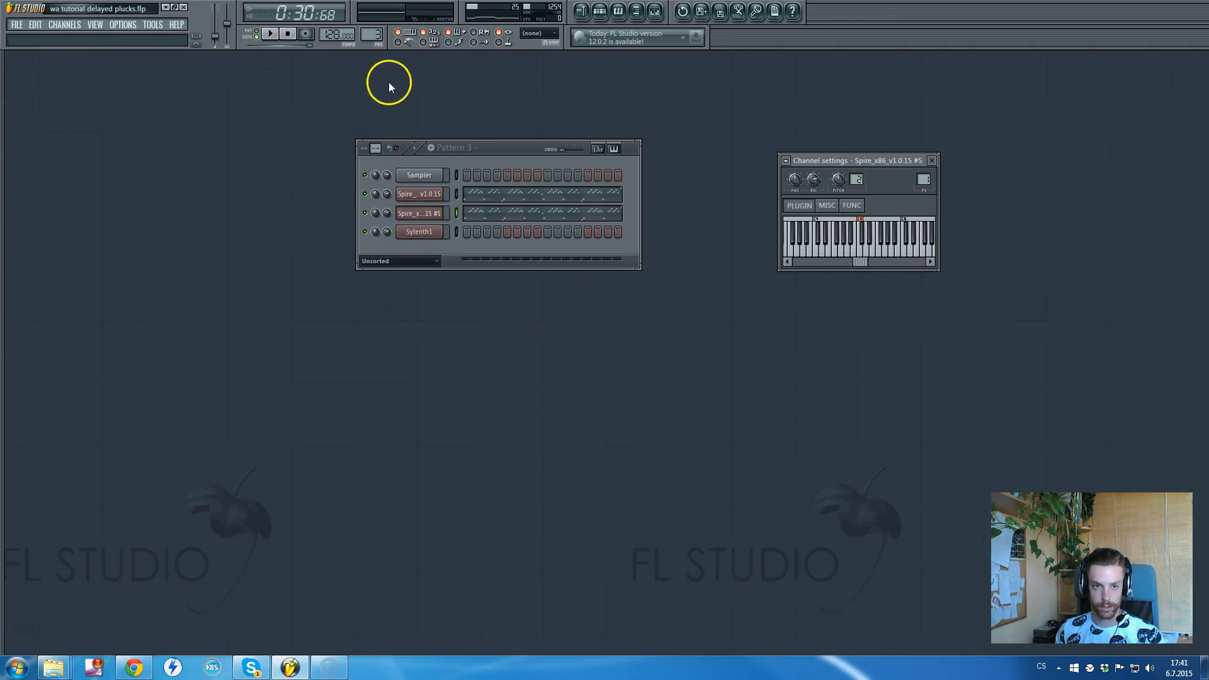
- View the first Spire synth, move its plugin window clear of the channel rack, and close it
left_click(419, 193)
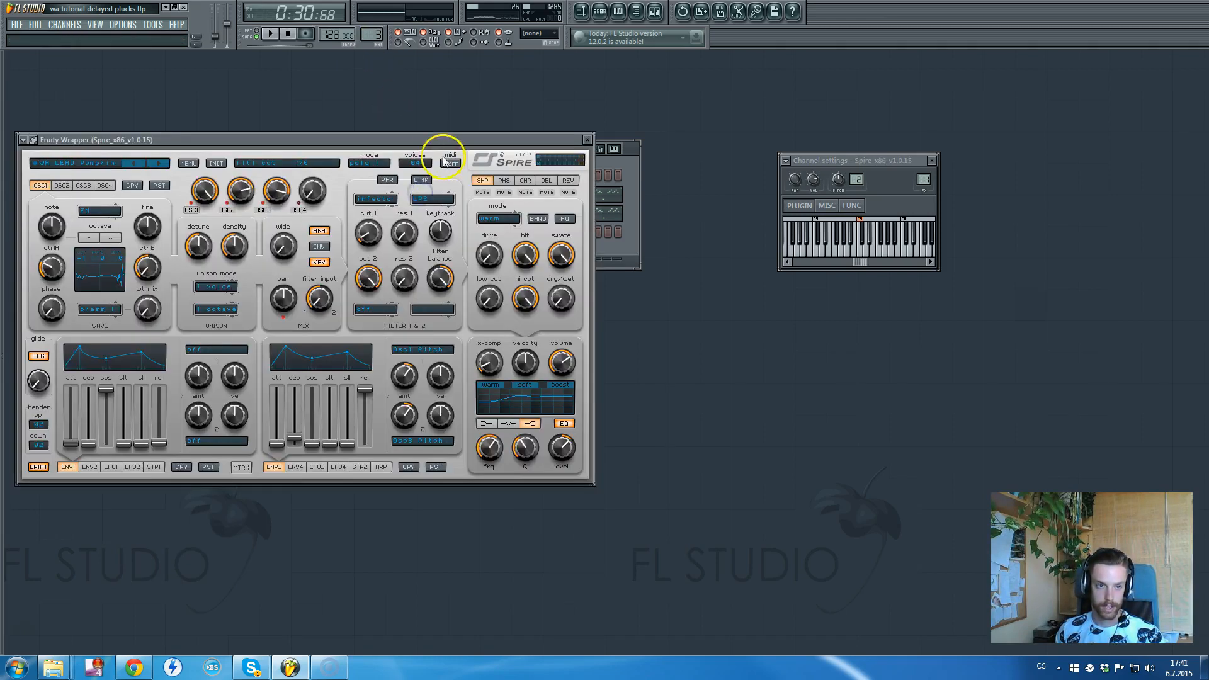
left_click_drag(425, 138, 681, 148)
key("Escape")
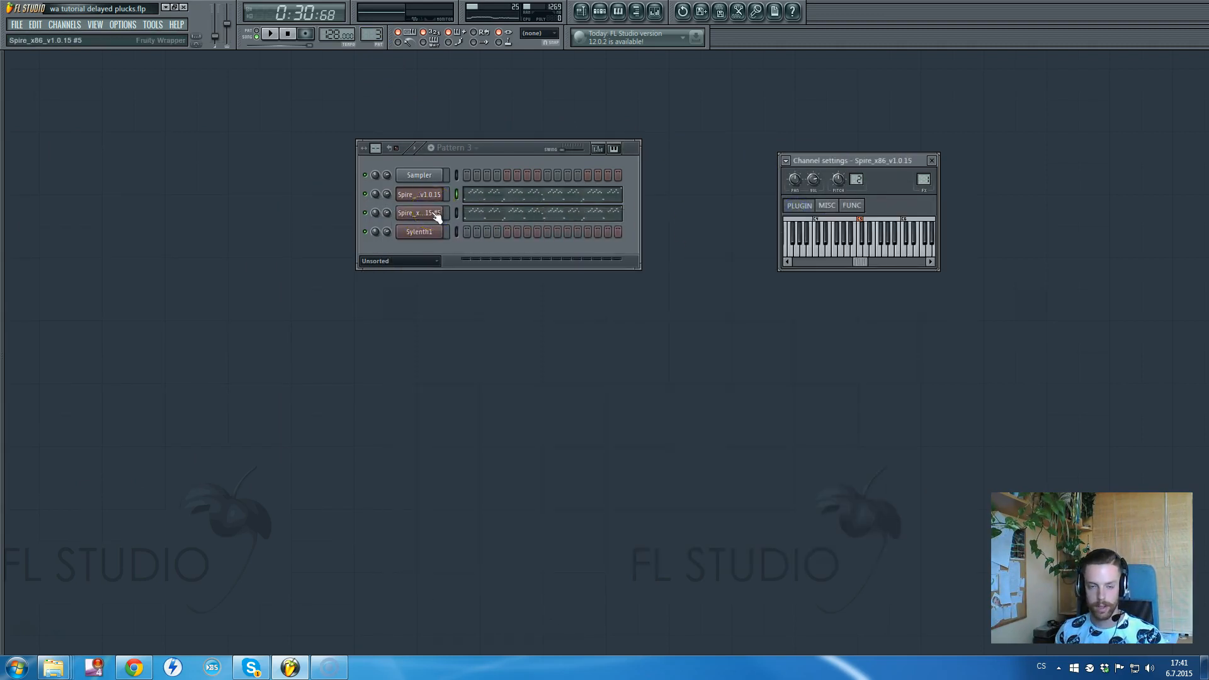
left_click(335, 78)
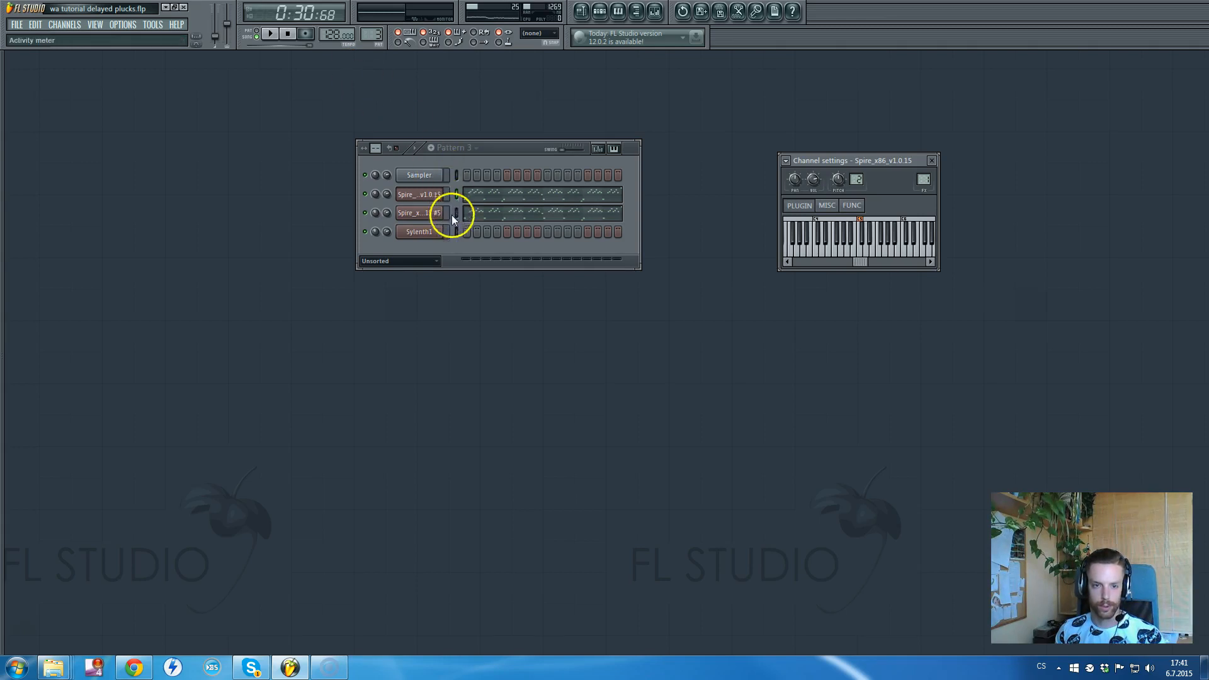
- View the Sylenth1 synth with its plugin and channel settings windows repositioned, and close both
left_click(428, 234)
left_click(424, 306)
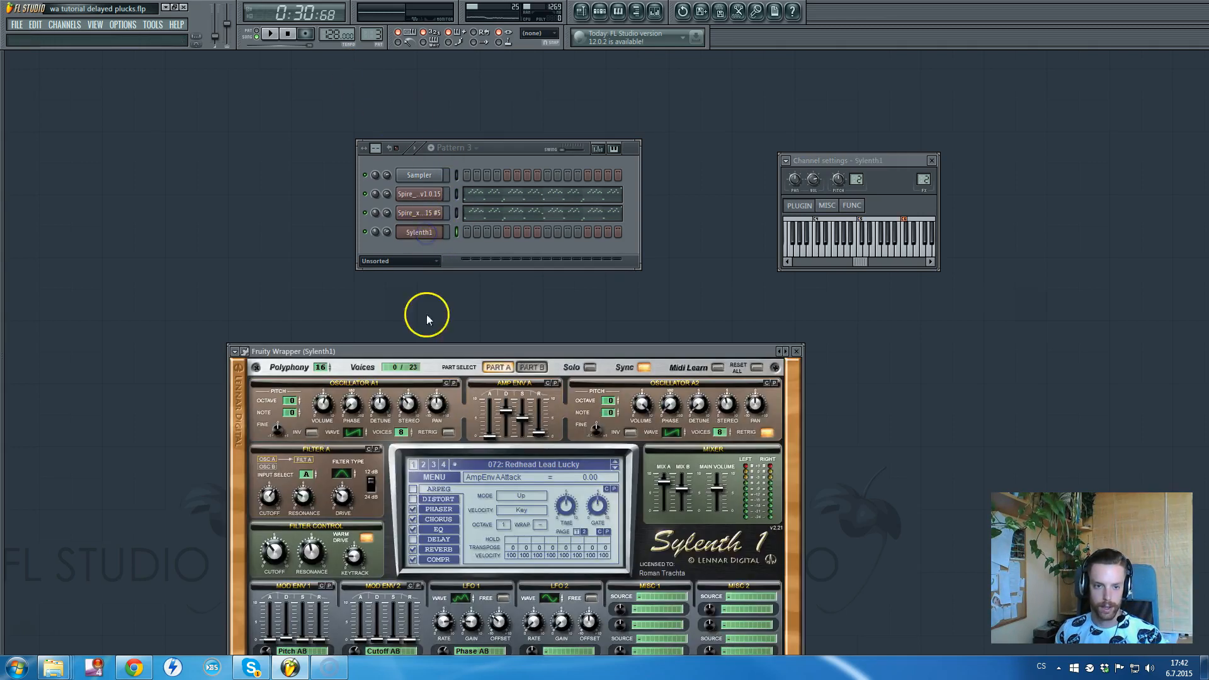
left_click_drag(428, 354, 431, 100)
left_click_drag(889, 162, 989, 171)
key("Escape")
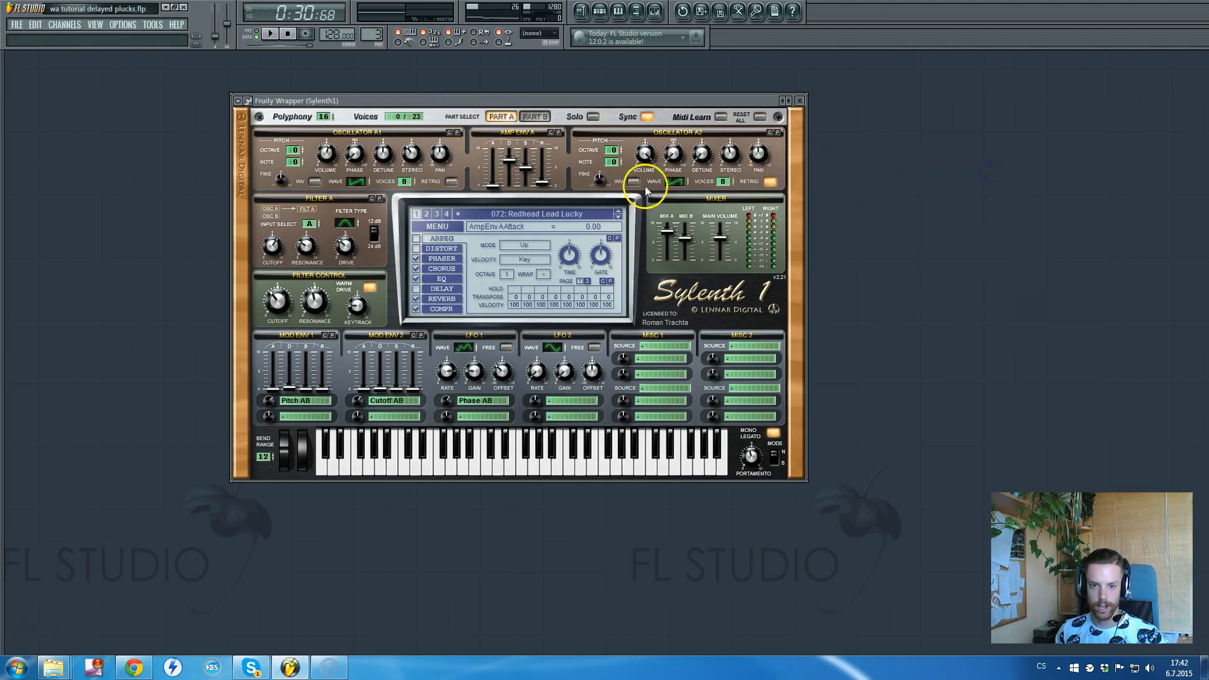
left_click_drag(597, 101, 722, 125)
left_click_drag(641, 124, 631, 143)
key("Escape")
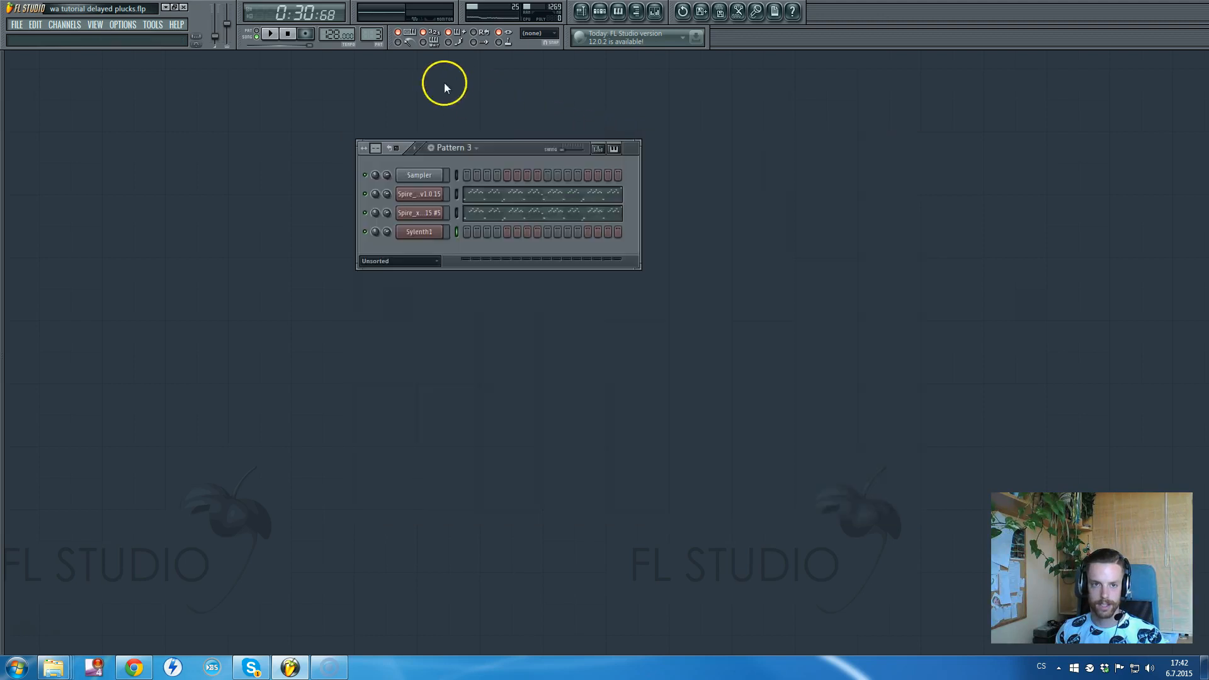
- Return to the playlist and review the complete arrangement
key("F5")
left_click_drag(379, 34, 392, 42)
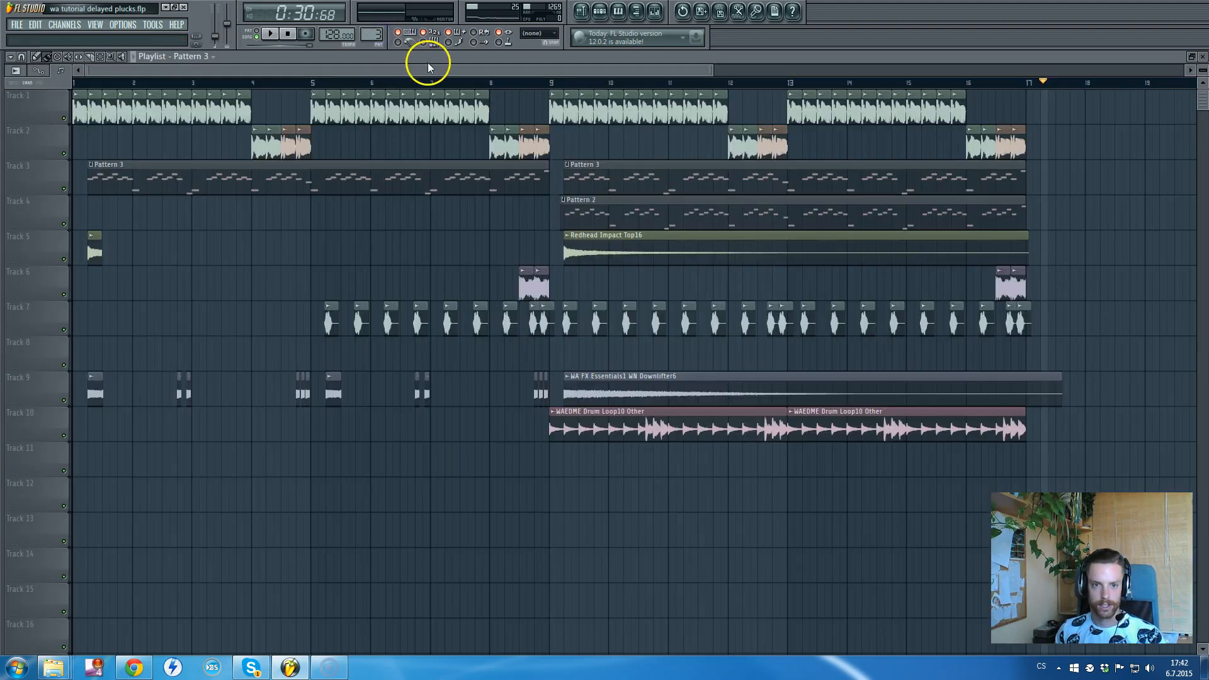
left_click_drag(709, 72, 655, 74)
scroll(503, 151, "down", 2)
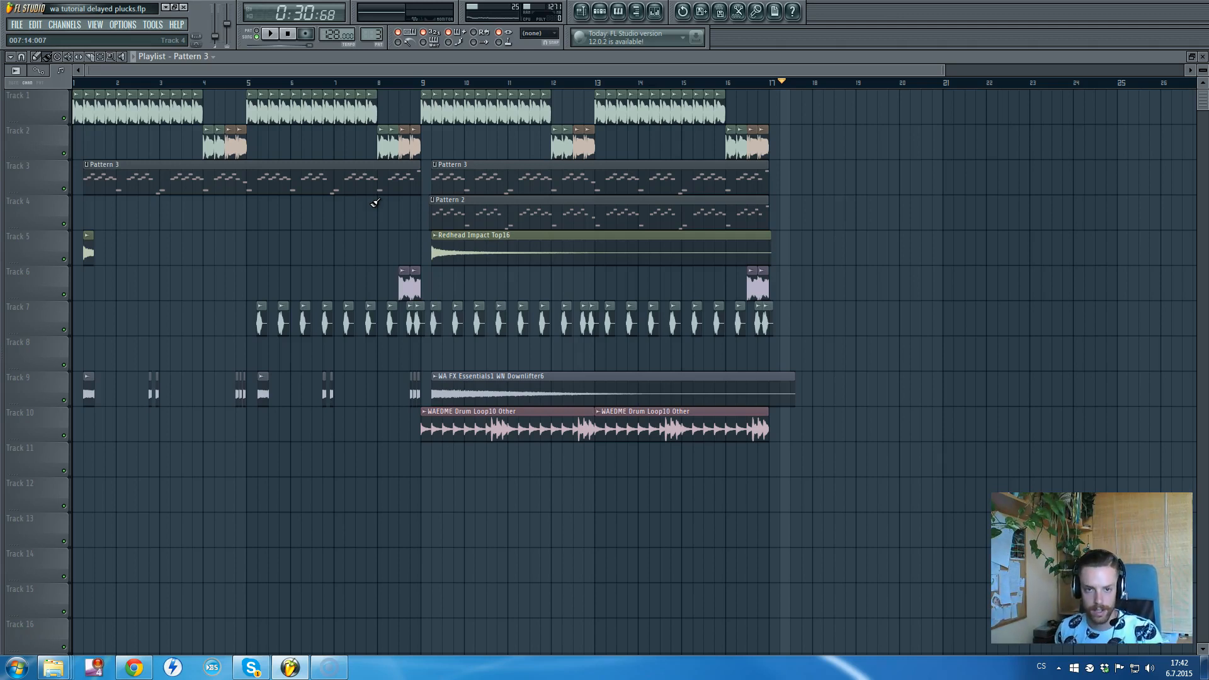
- Reposition the channel rack and open the first Spire synth's plugin window
right_click(465, 60)
left_click(440, 194)
left_click_drag(507, 152, 530, 148)
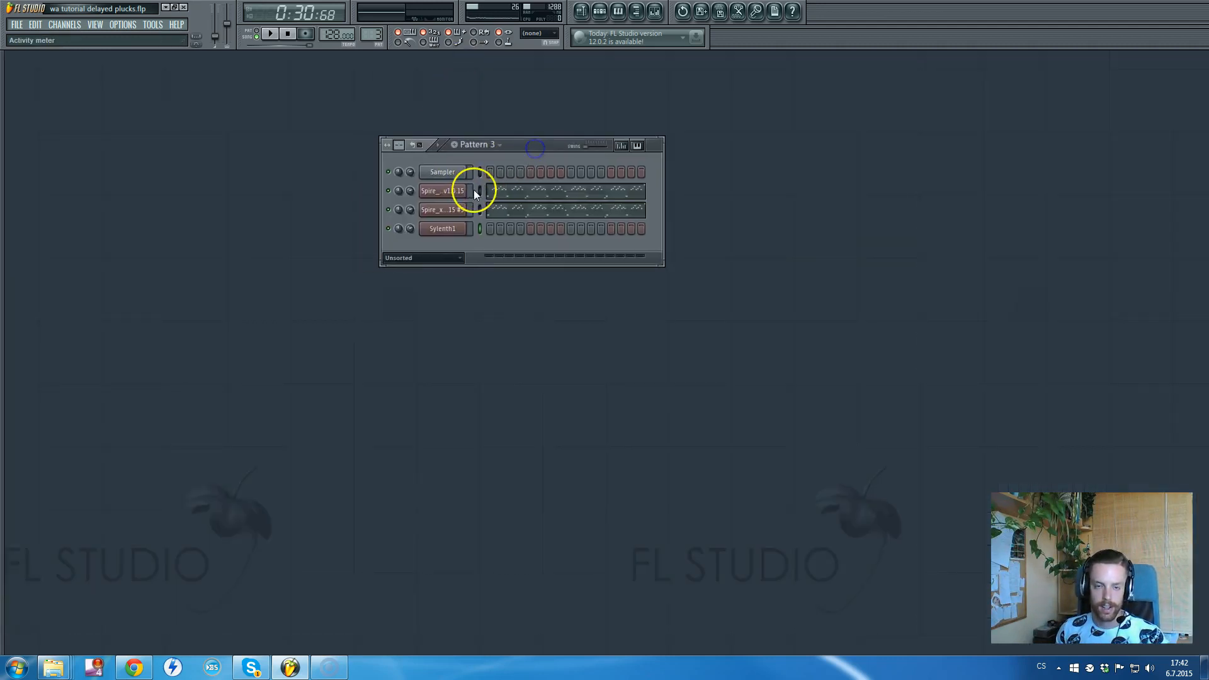
left_click(439, 194)
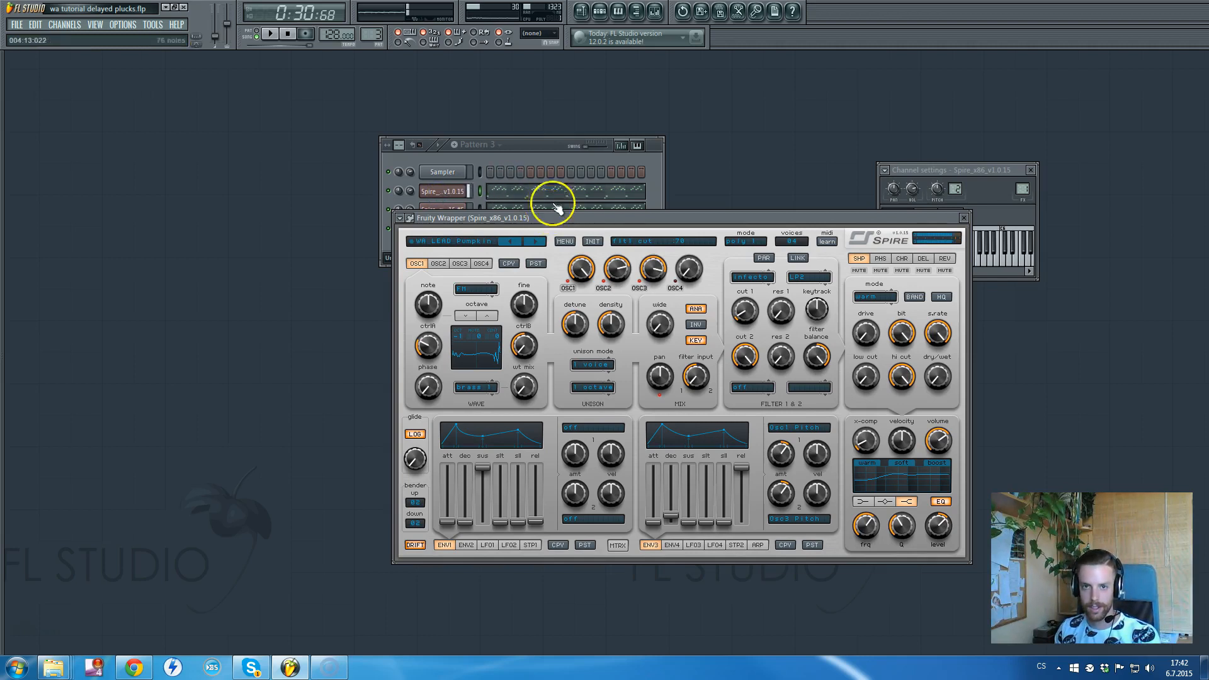
- Toggle the Kickstart effect on the Sylenth1 mixer track and close the mixer
left_click(656, 13)
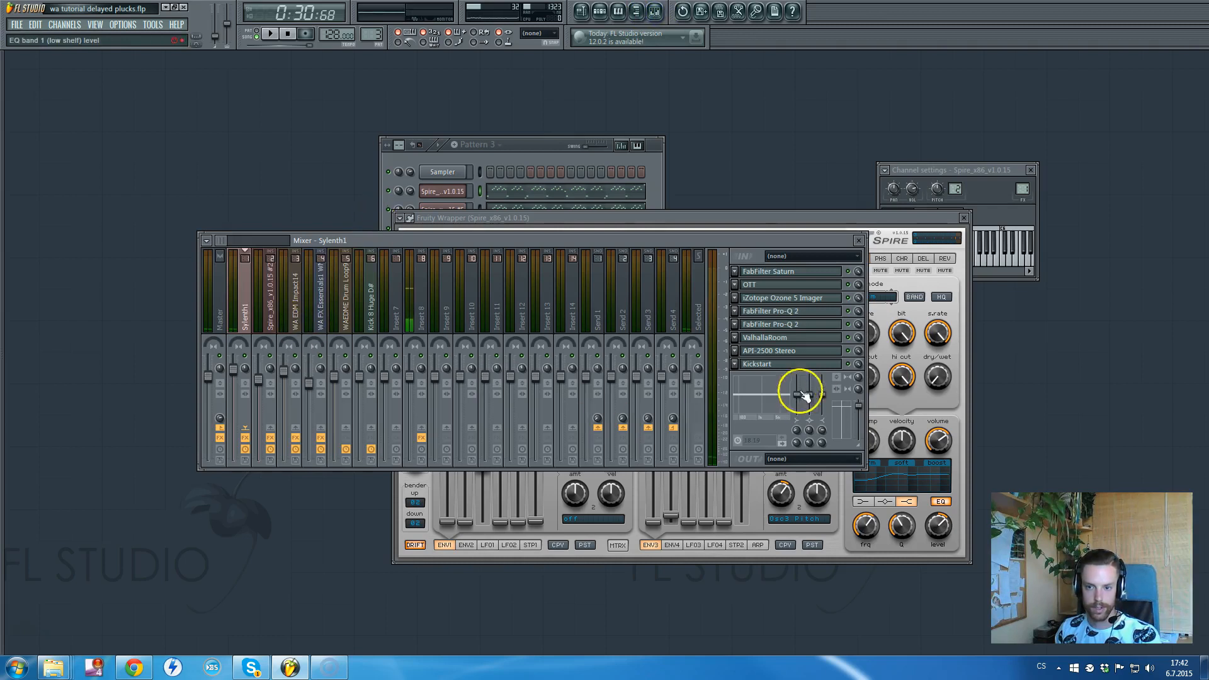
left_click(848, 365)
left_click(864, 240)
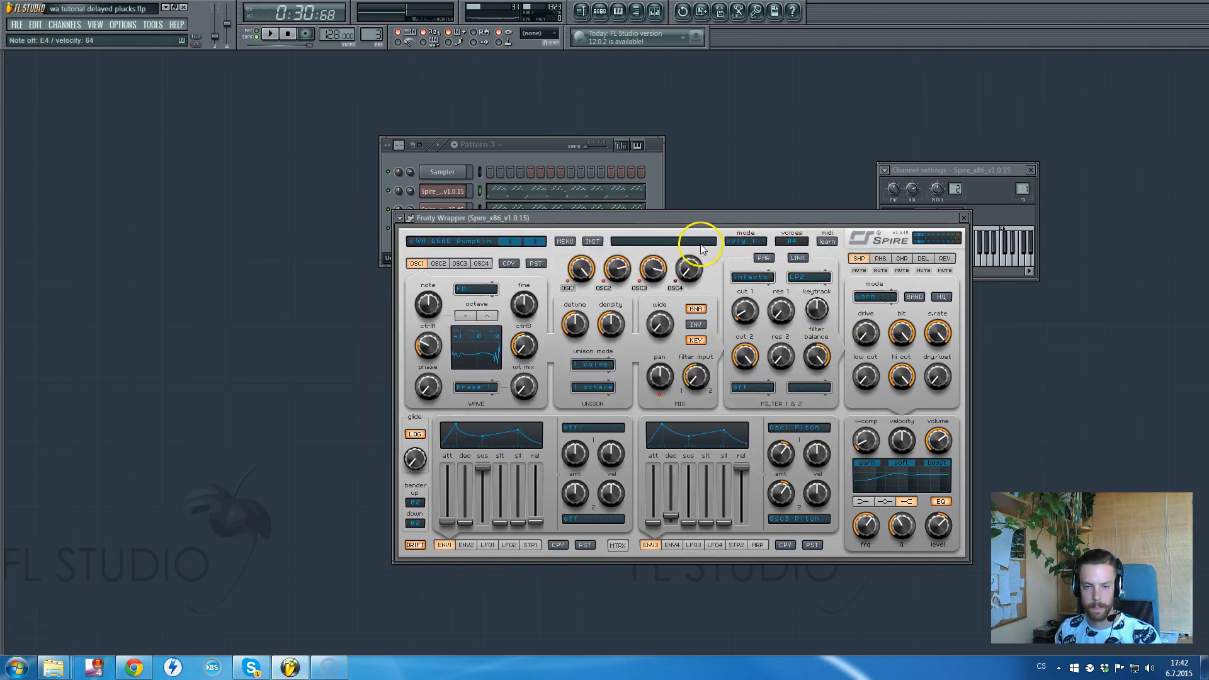
- Mute the second Spire channel and briefly audition Pattern 3 in pattern playback mode
left_click(526, 156)
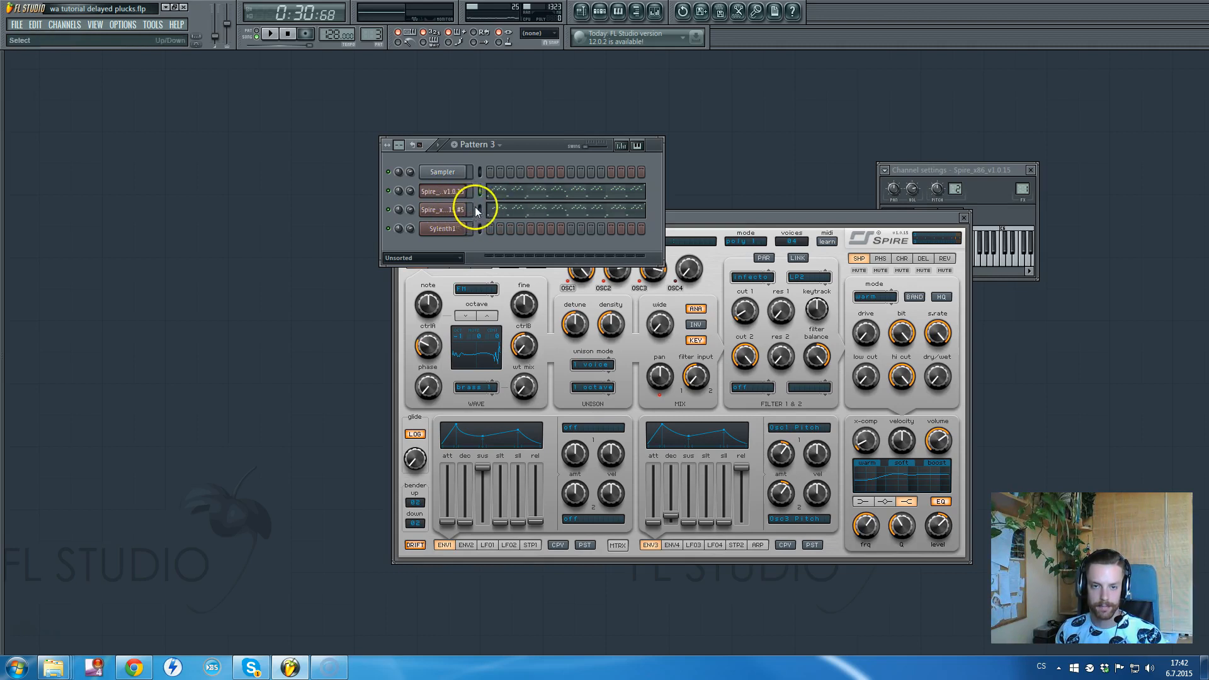
left_click(388, 210)
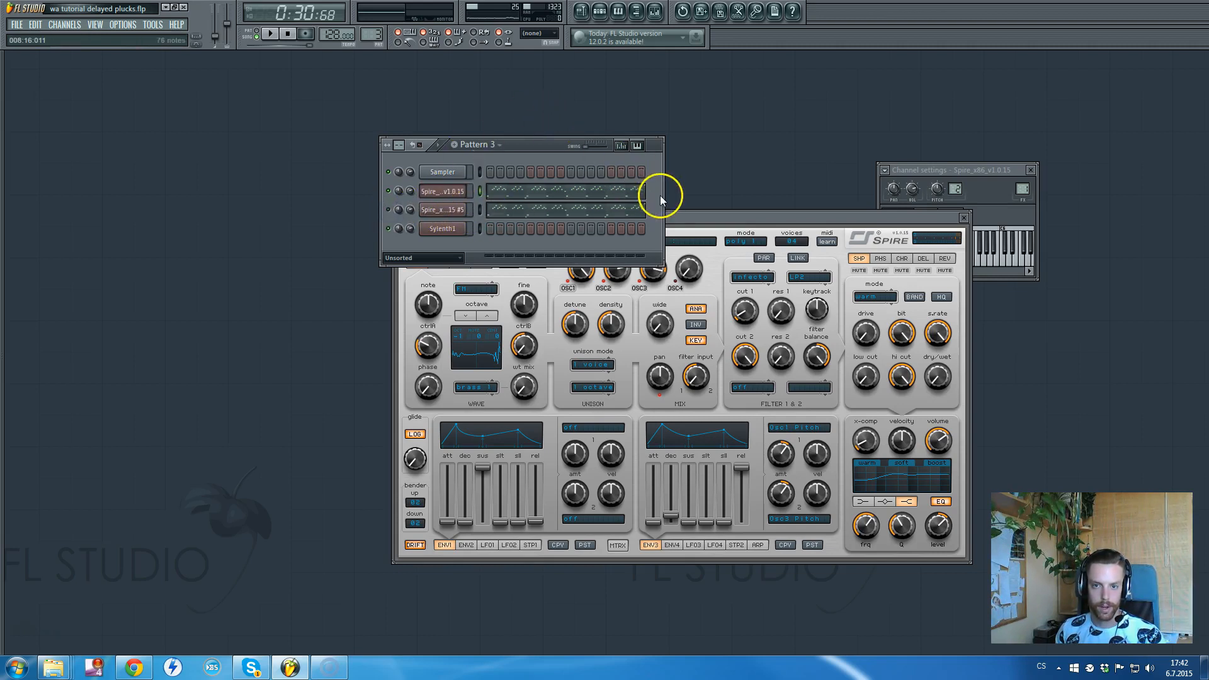
left_click(251, 33)
left_click(271, 34)
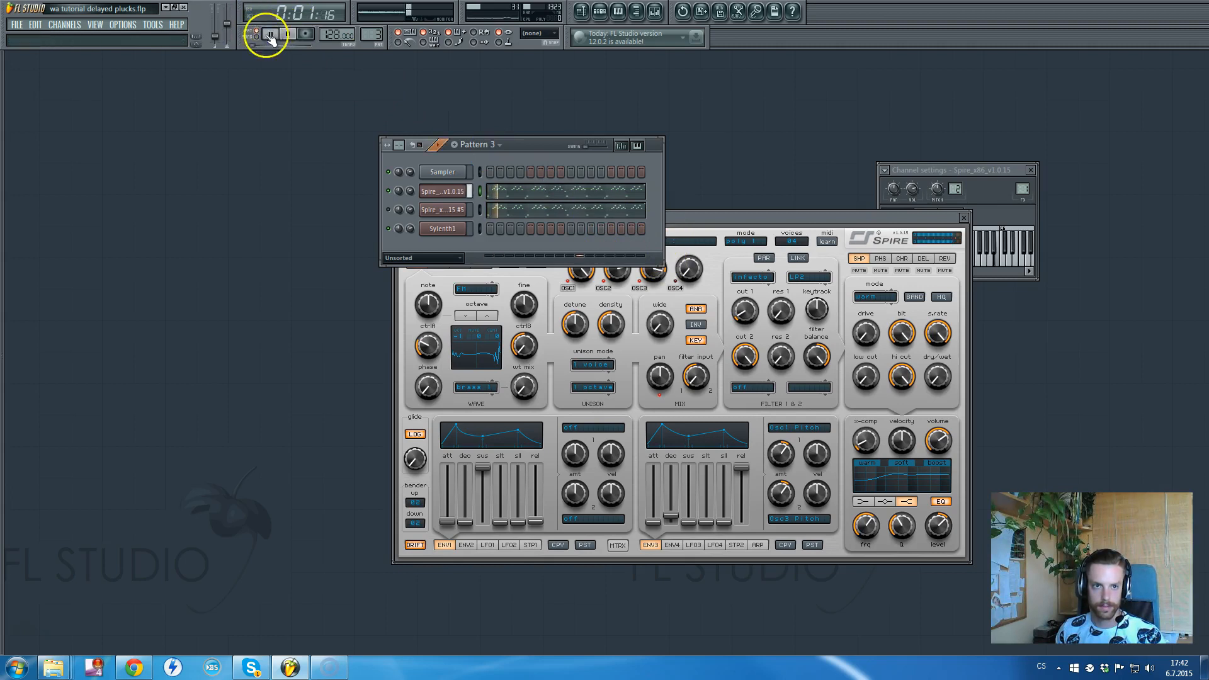
left_click(272, 36)
- Examine the note timing of the first and second Spire channels in the piano roll
left_click(518, 191)
scroll(215, 261, "up", 3)
scroll(315, 252, "down", 4)
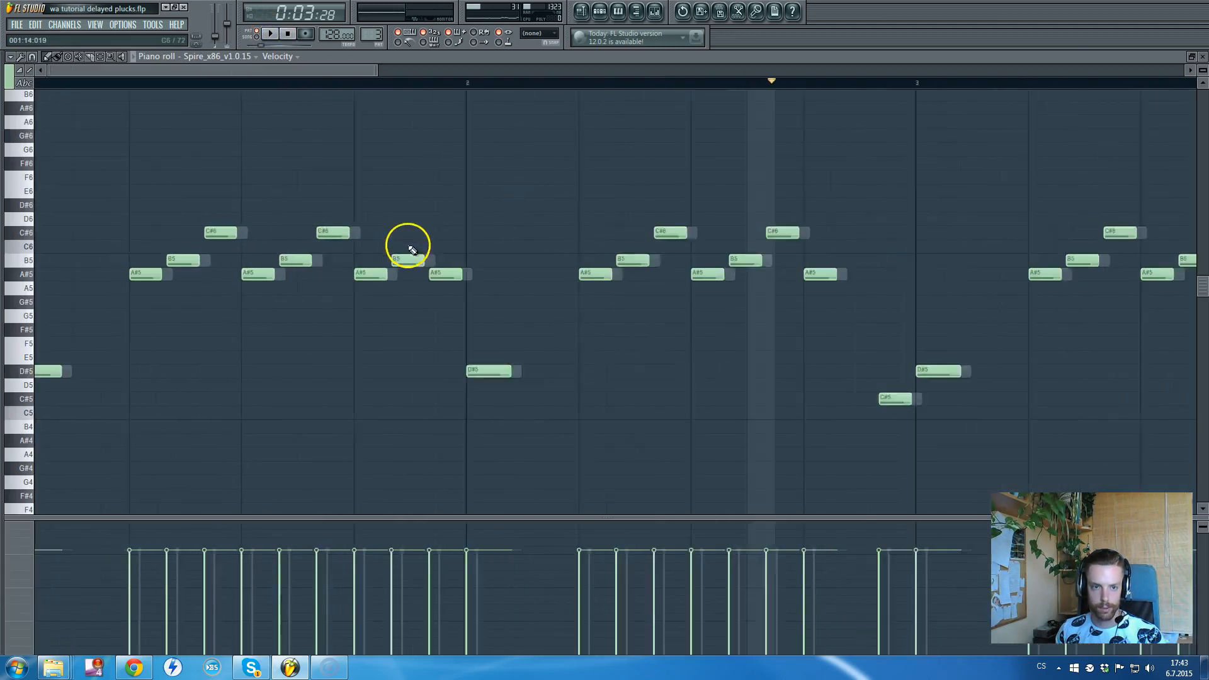
key("Escape")
left_click(498, 210)
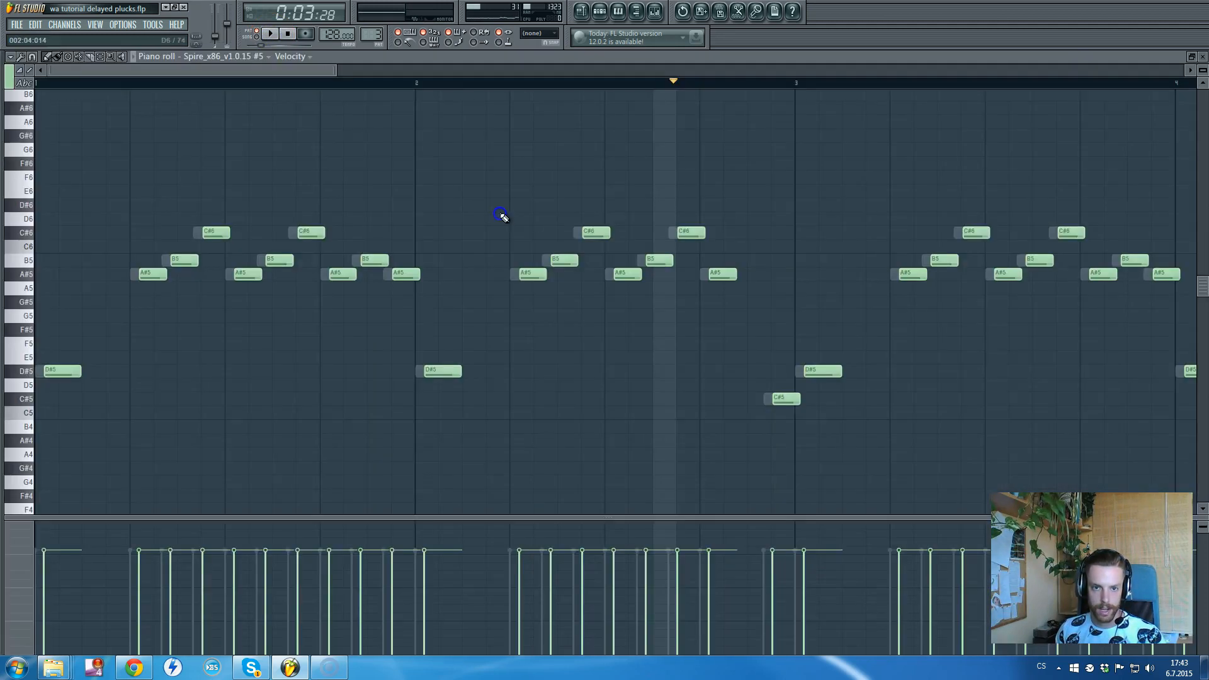
scroll(507, 215, "down", 3)
key("Escape")
- Replace the first Spire channel's notes with a copy of the second channel's and align them to the start of the bar
left_click(479, 195)
key("ctrl+x")
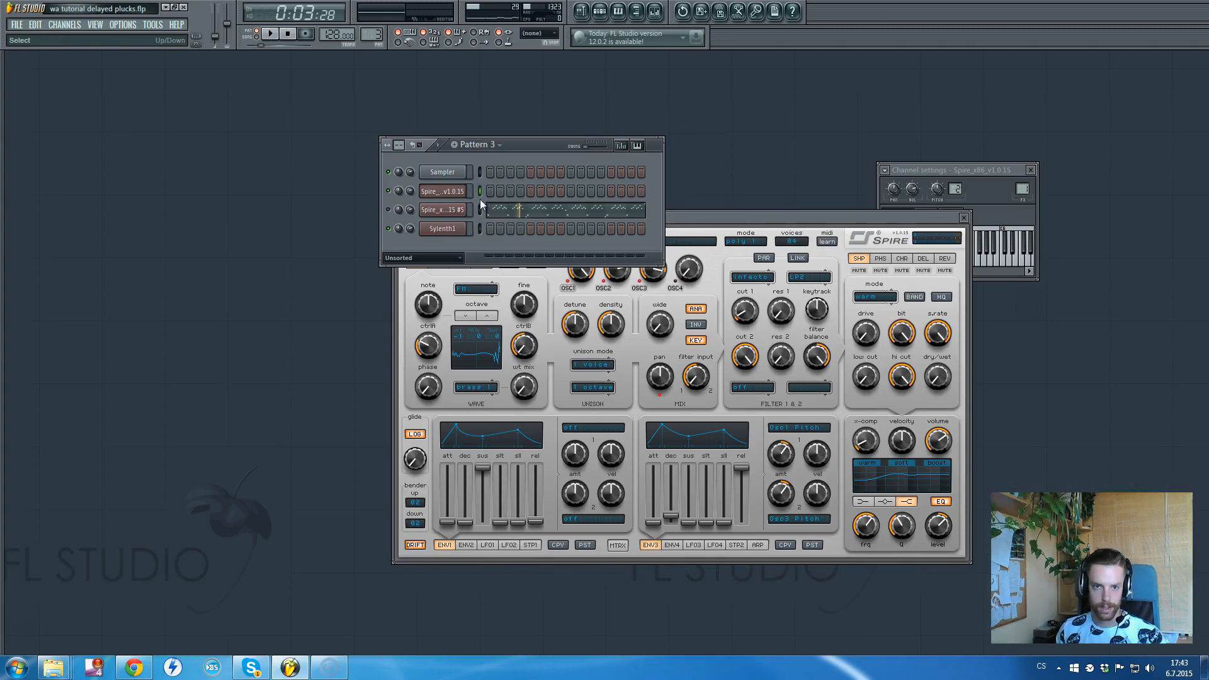
left_click(482, 210)
key("ctrl+c")
left_click(481, 191)
key("ctrl+v")
left_click(510, 196)
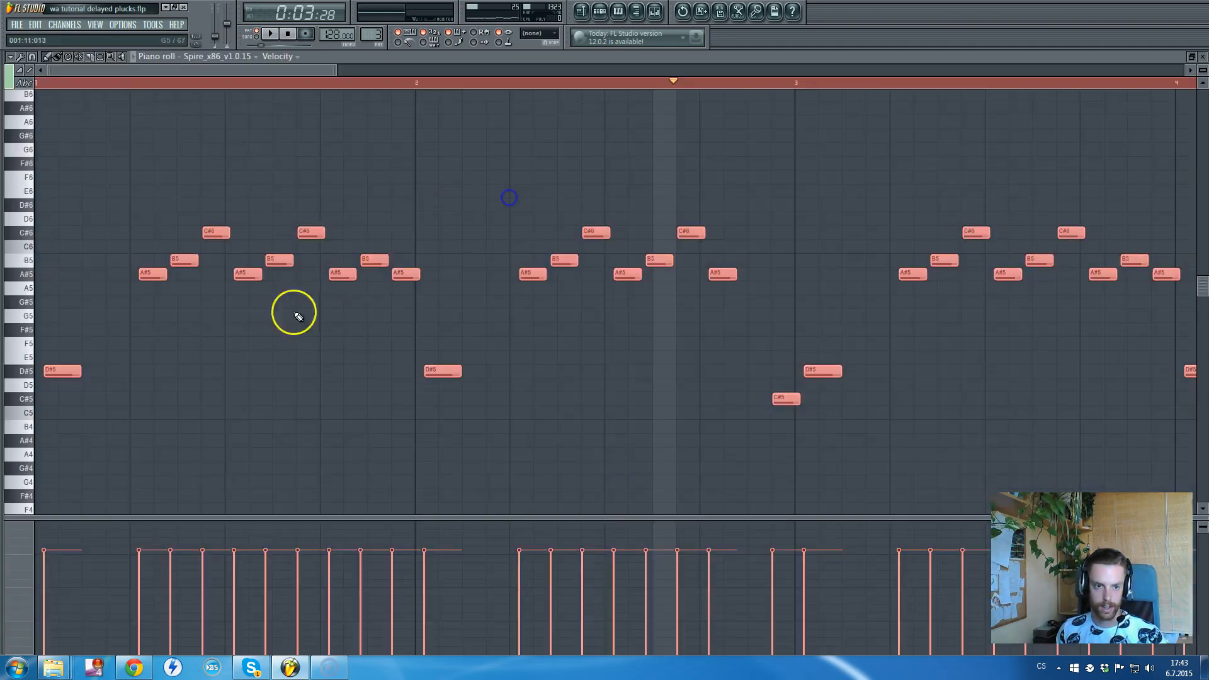
key("Escape")
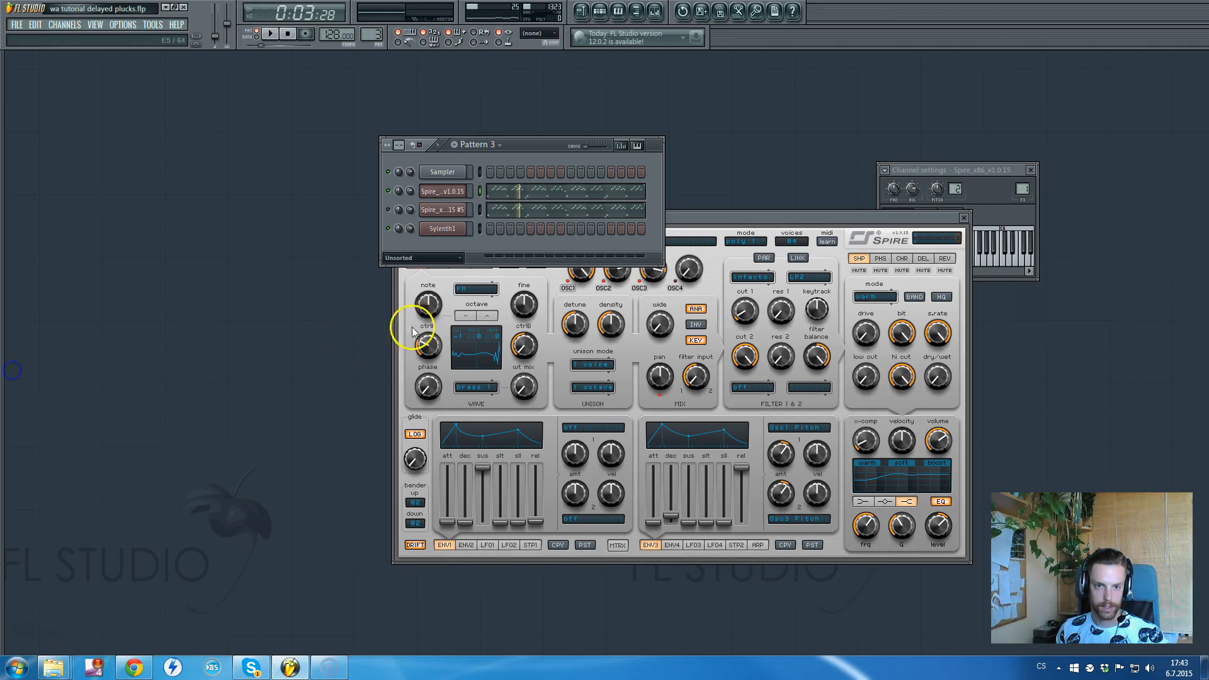
- Give the second Spire channel the aligned notes and shift them all slightly later, starting the first note at 001:01:010
left_click(478, 211)
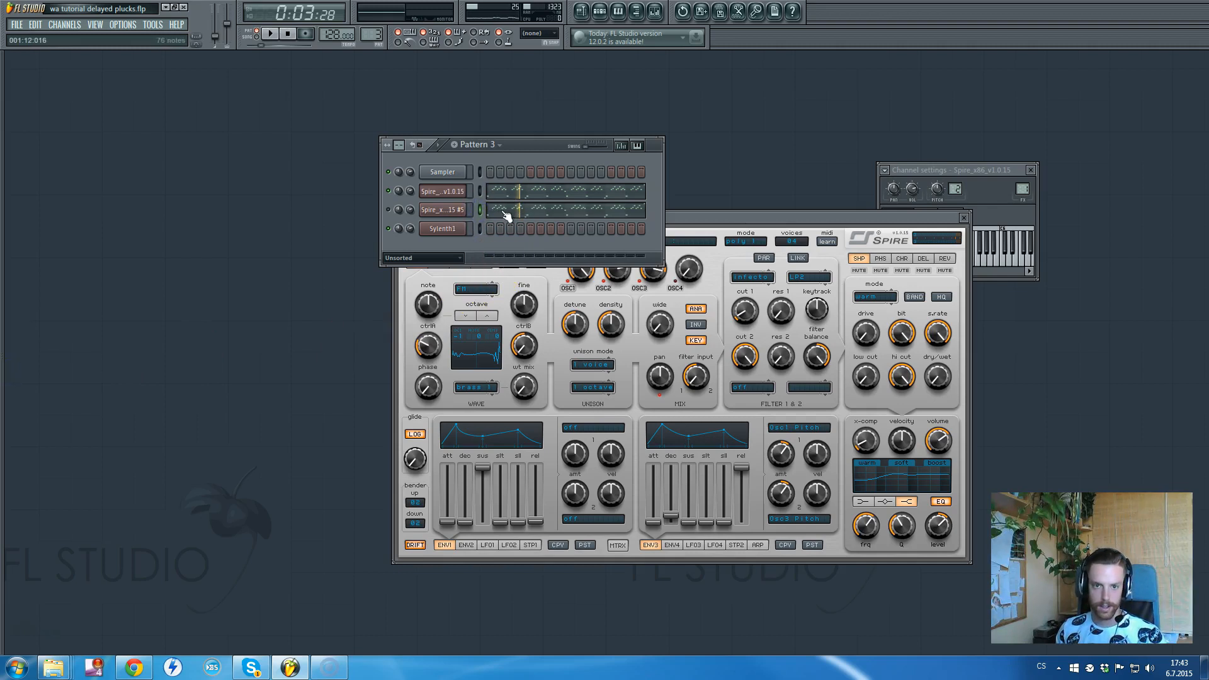
left_click(506, 216)
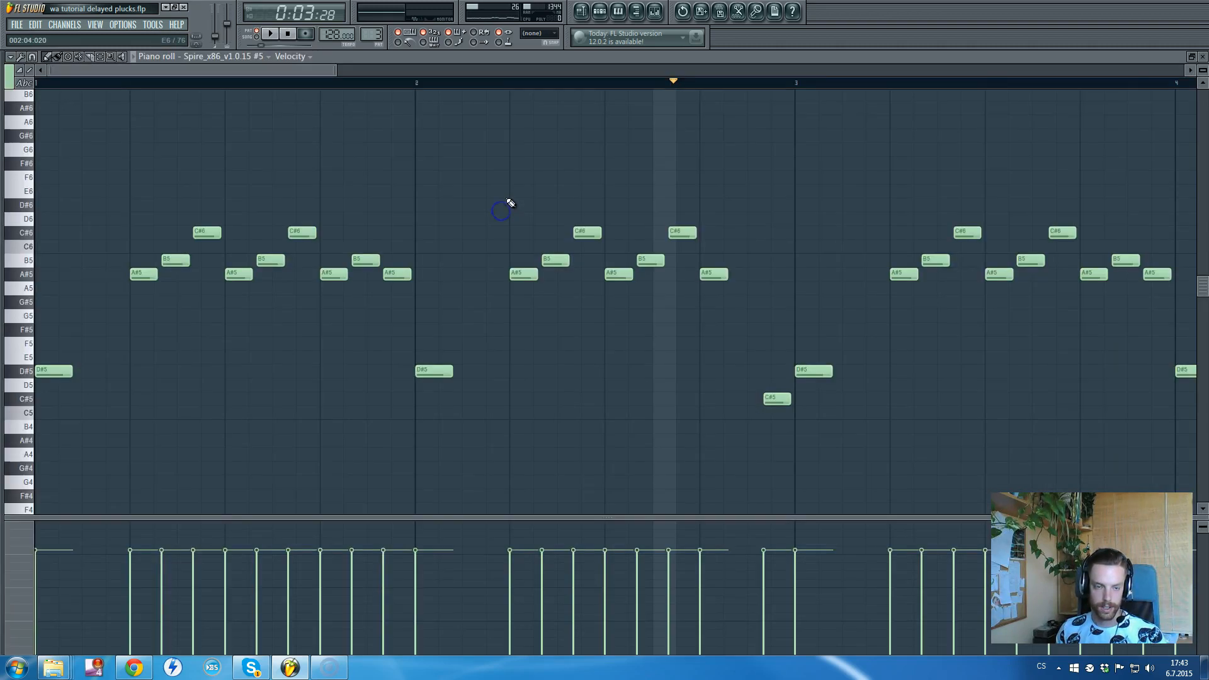
key("ctrl+a")
scroll(16, 373, "up", 4)
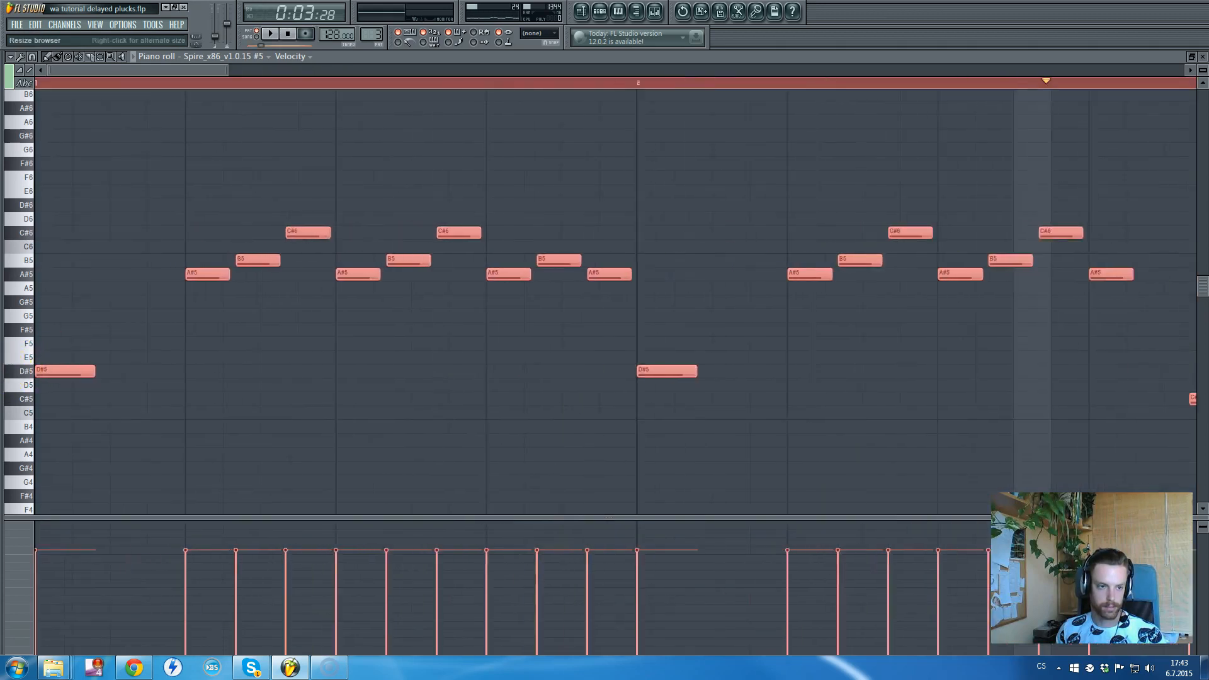
left_click_drag(65, 371, 79, 374)
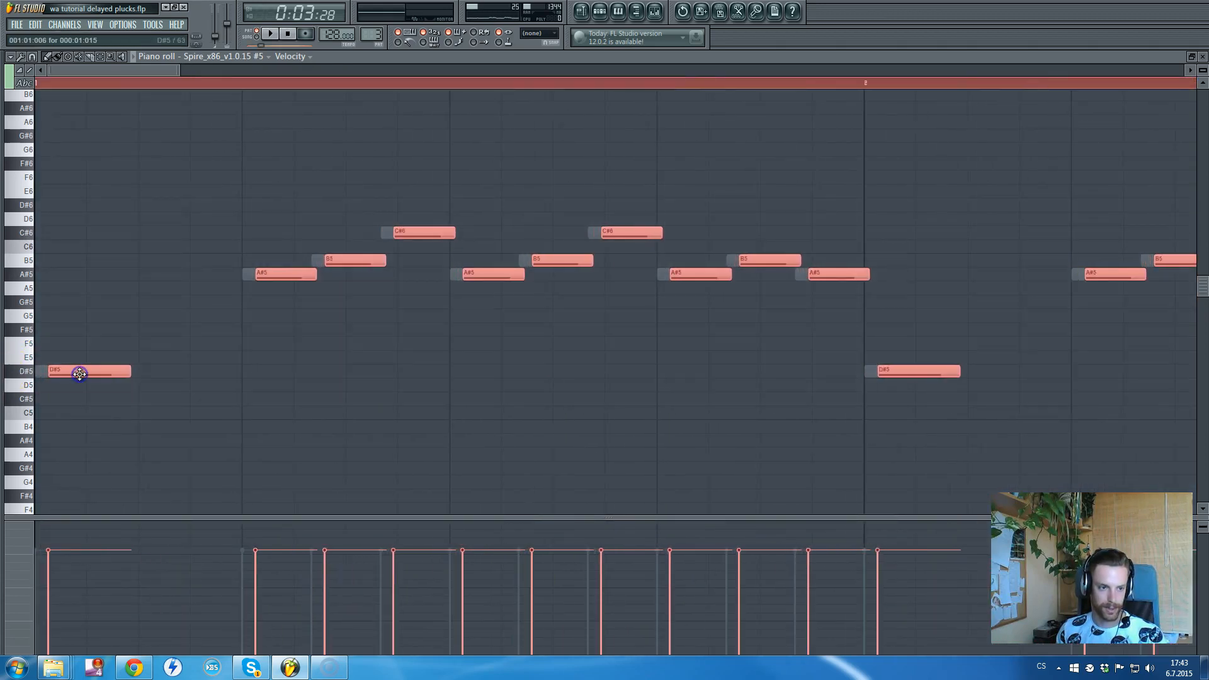
mouse_move(79, 373)
left_mouse_down()
mouse_move(44, 371)
mouse_move(72, 372)
left_mouse_up()
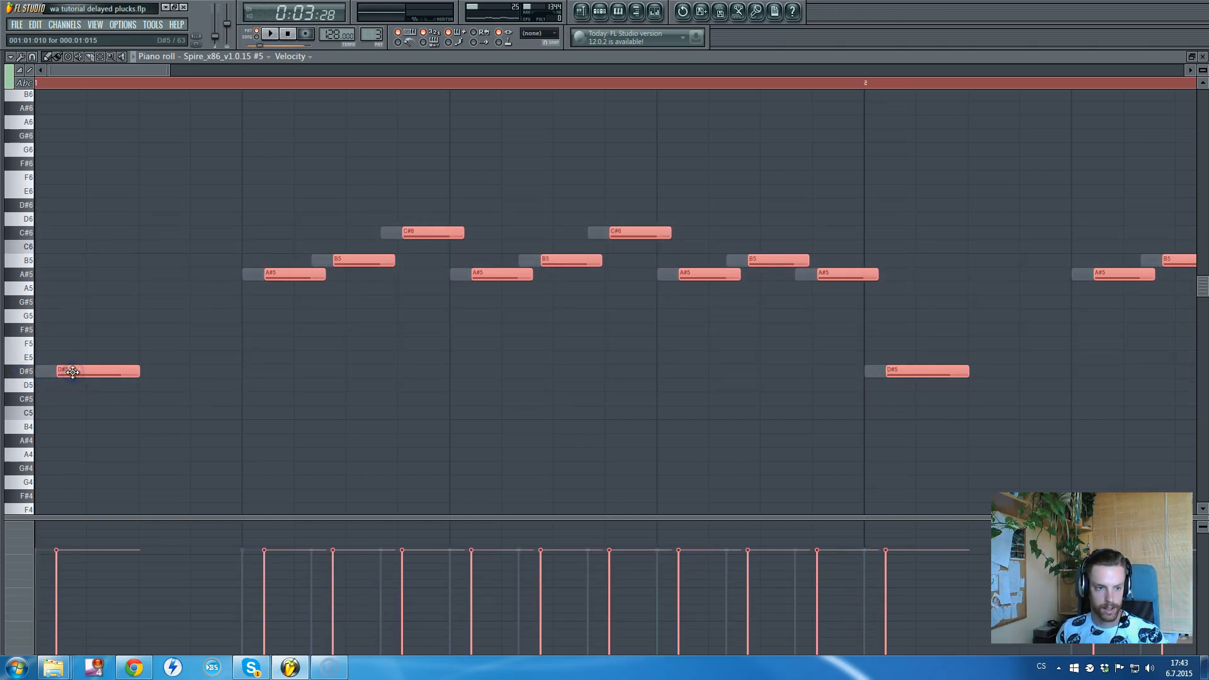
key("Escape")
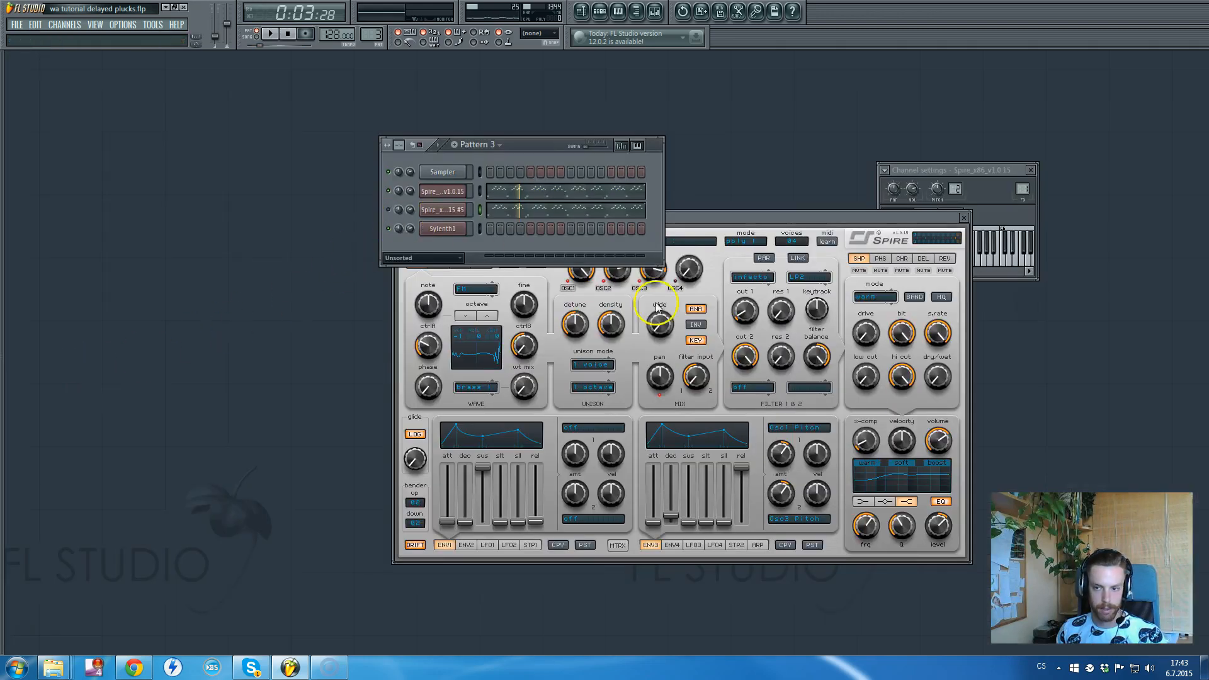
- Close the first Spire's plugin window, open the second Spire's and raise its volume
left_click(939, 440)
left_click(441, 191)
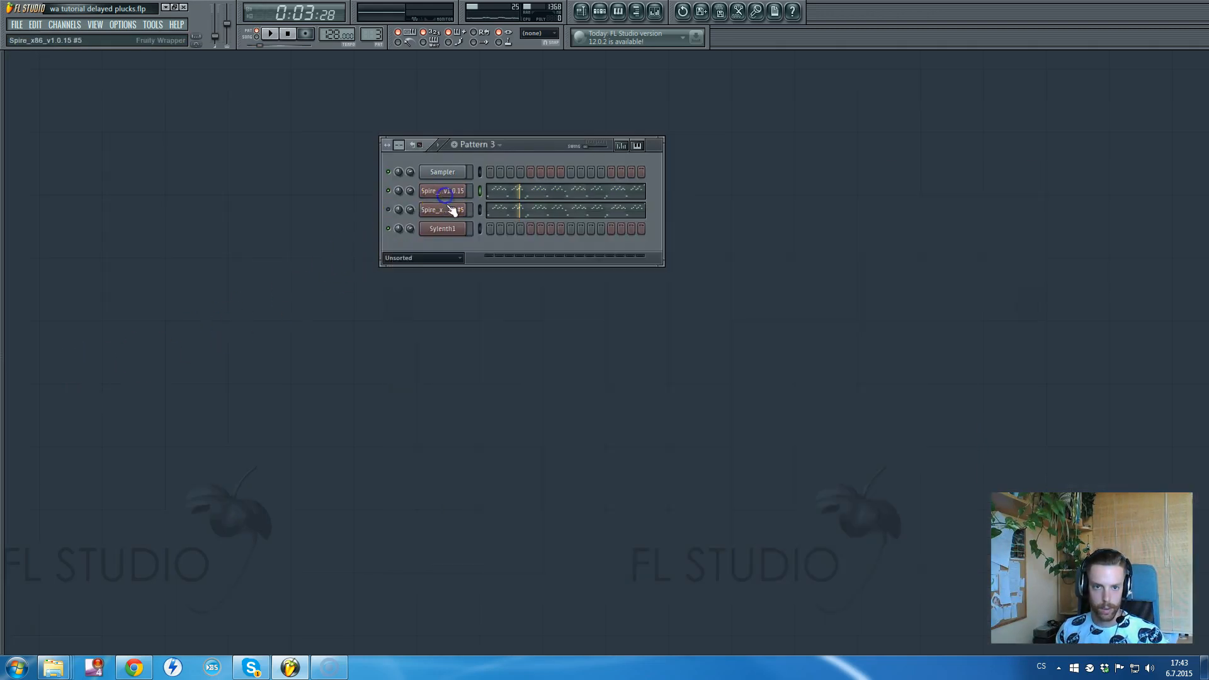
left_click(441, 209)
left_click_drag(661, 465, 652, 364)
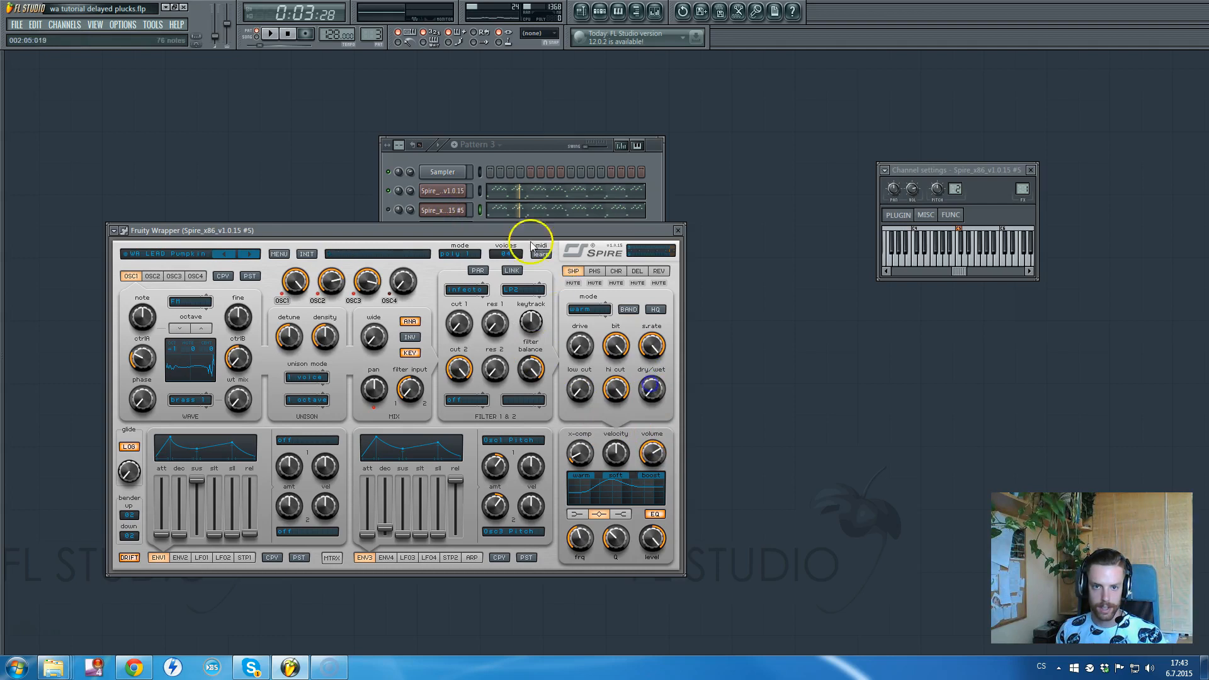
- Play back Pattern 3 and check the delayed notes of the second Spire channel in the piano roll
left_click(528, 150)
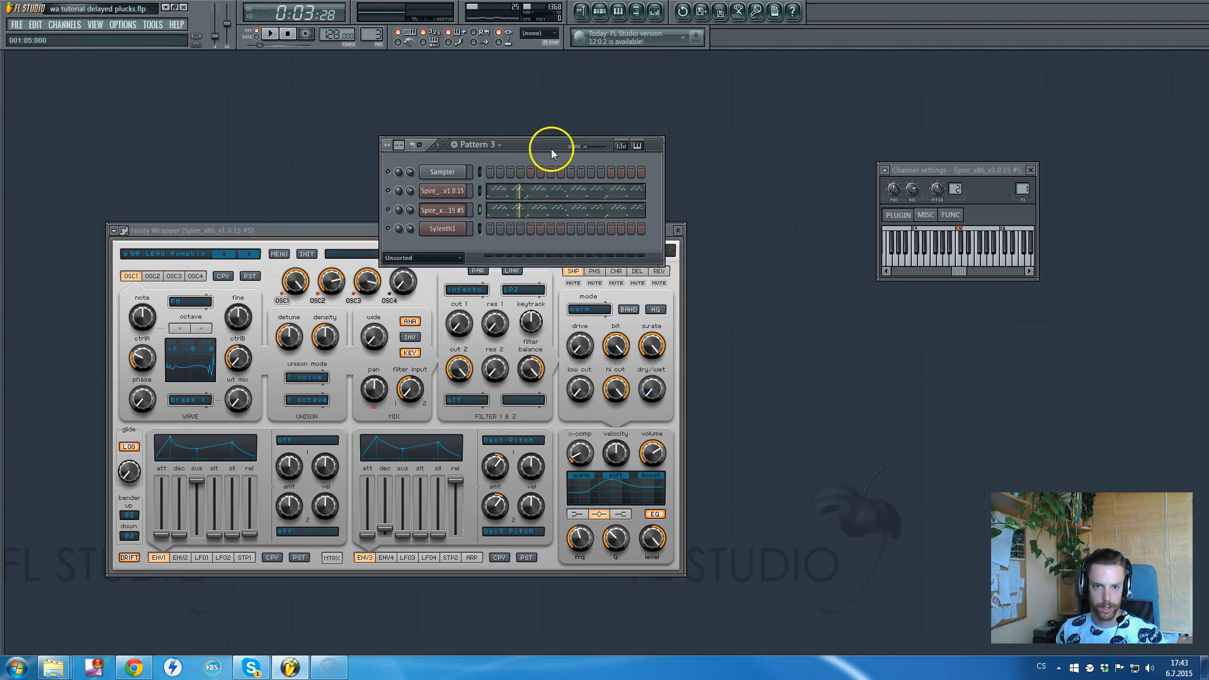
key("space")
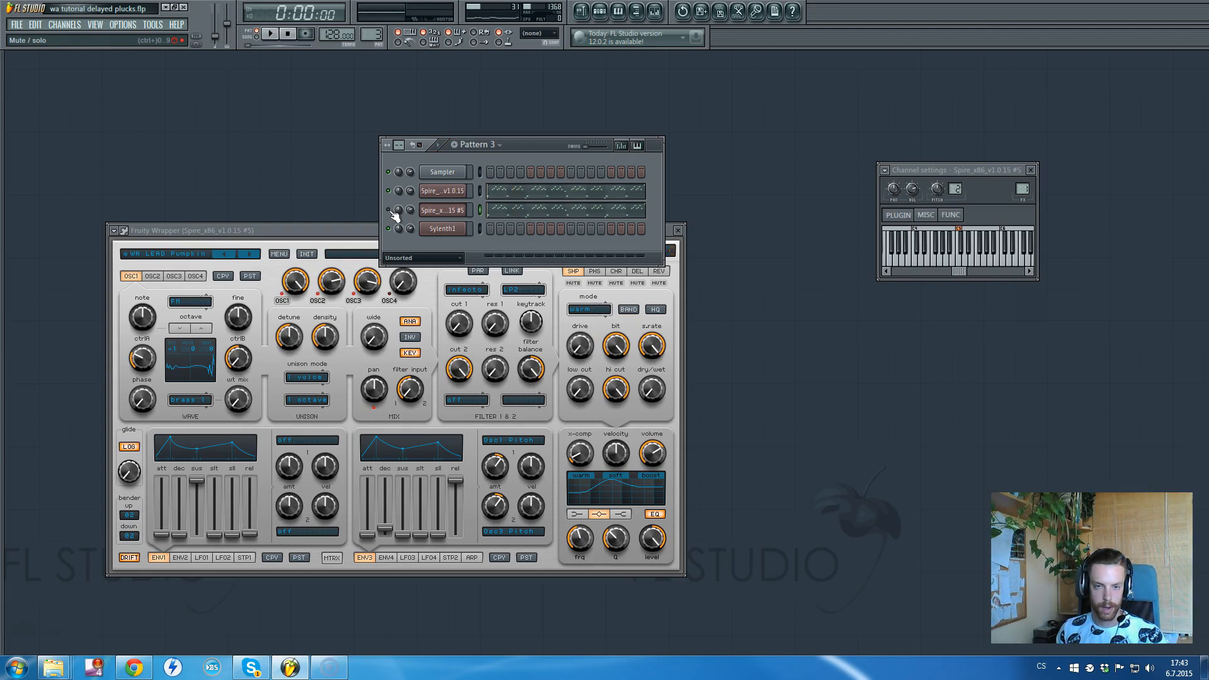
left_click(494, 211)
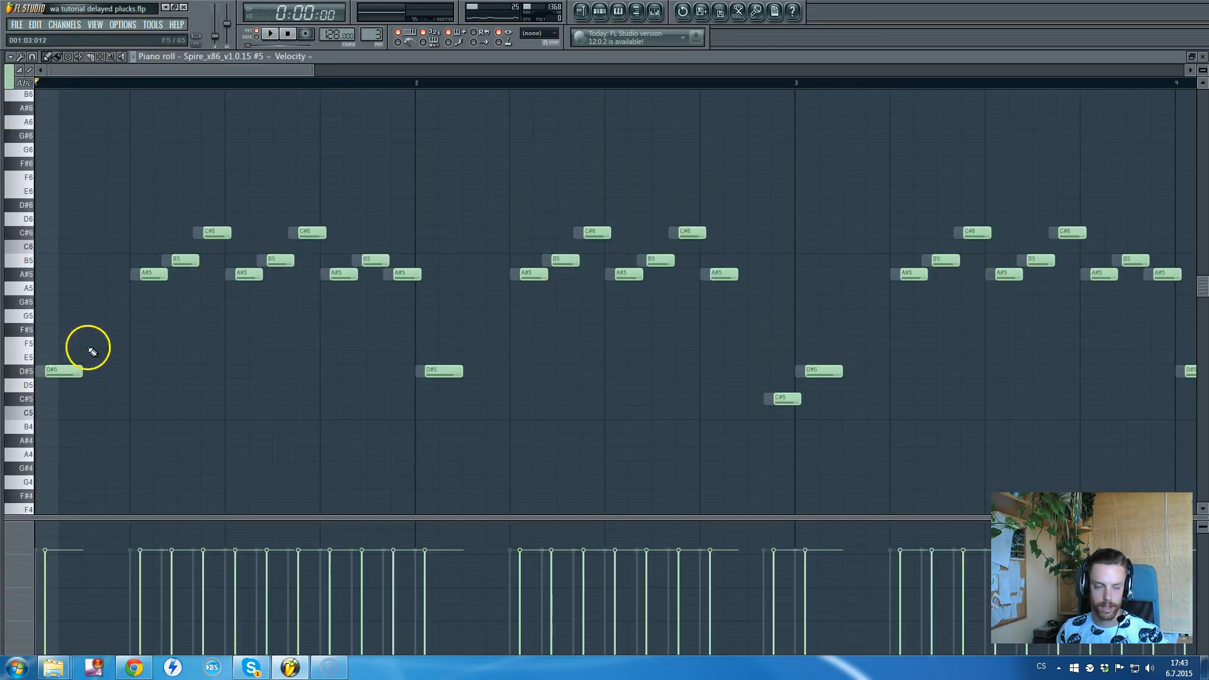
scroll(82, 352, "down", 4)
key("F7")
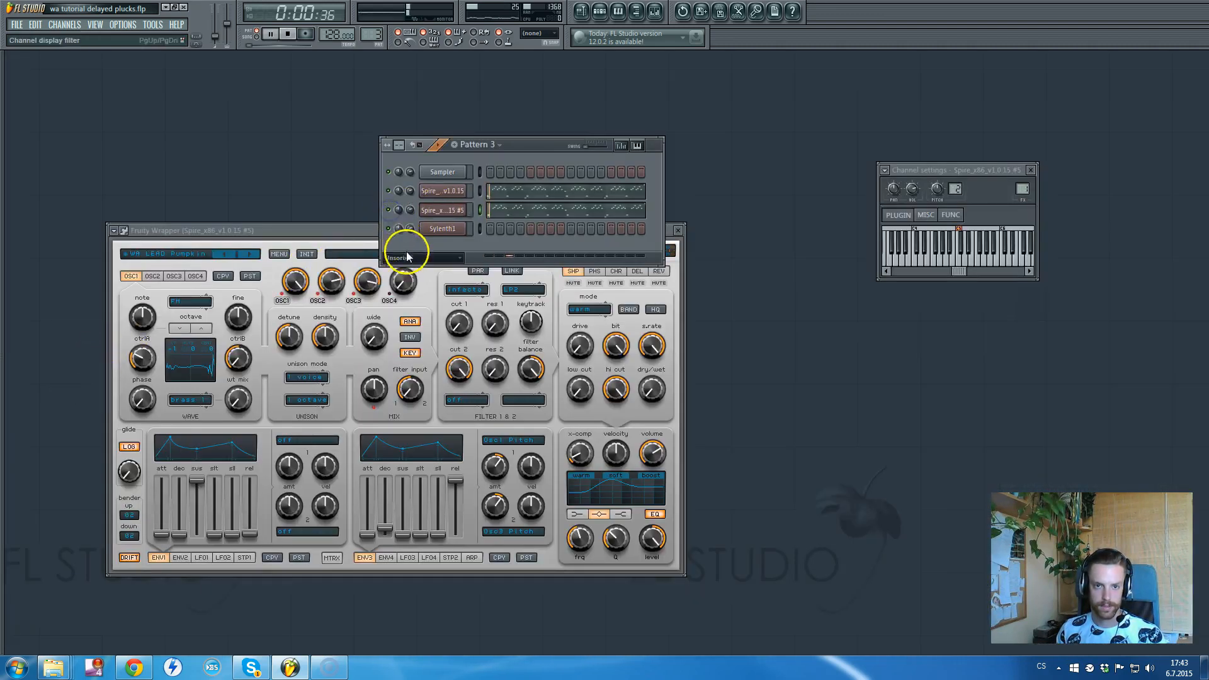
- Audition the pattern and shift all the second Spire channel's notes slightly earlier, keeping a small delay behind the first channel
left_click(497, 210)
key("ctrl+a")
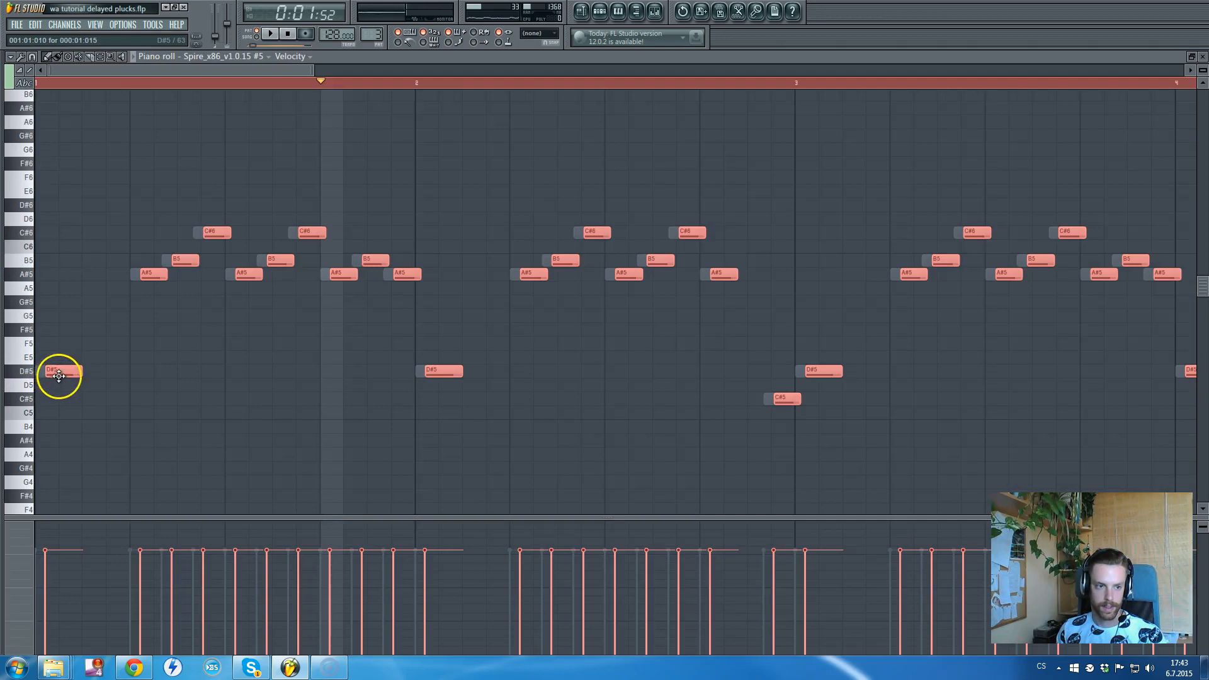
key("F7")
key("space")
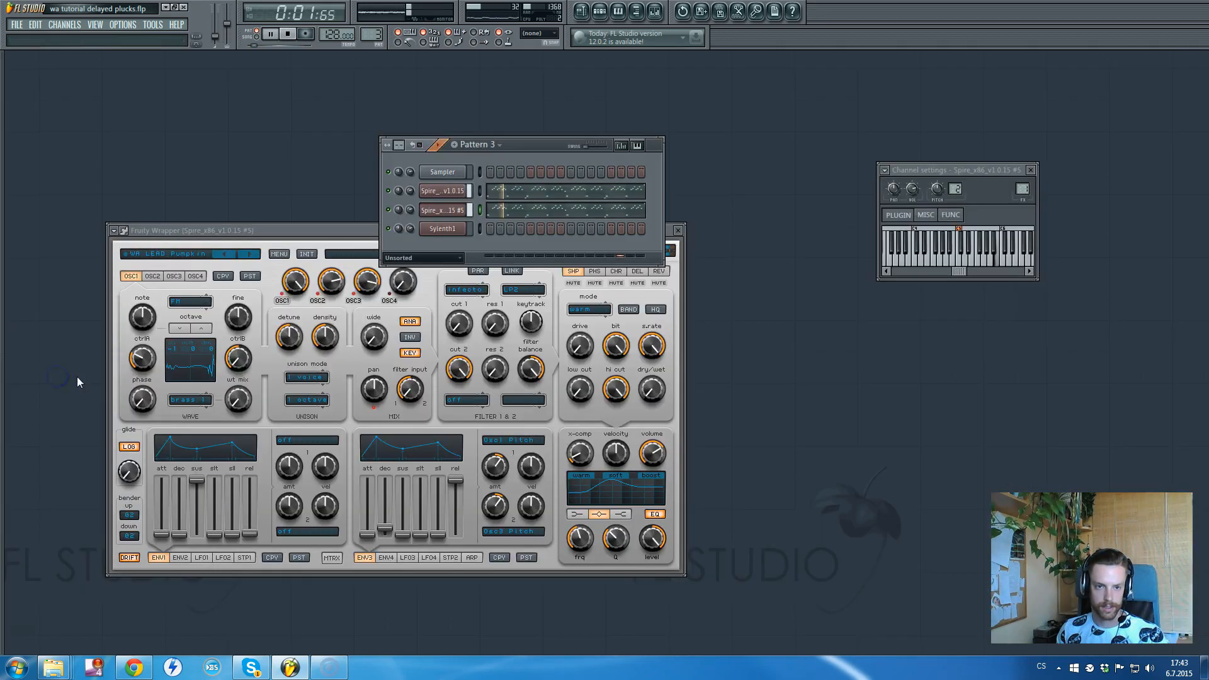
left_click(532, 217)
scroll(583, 397, "up", 2)
key("ctrl+a")
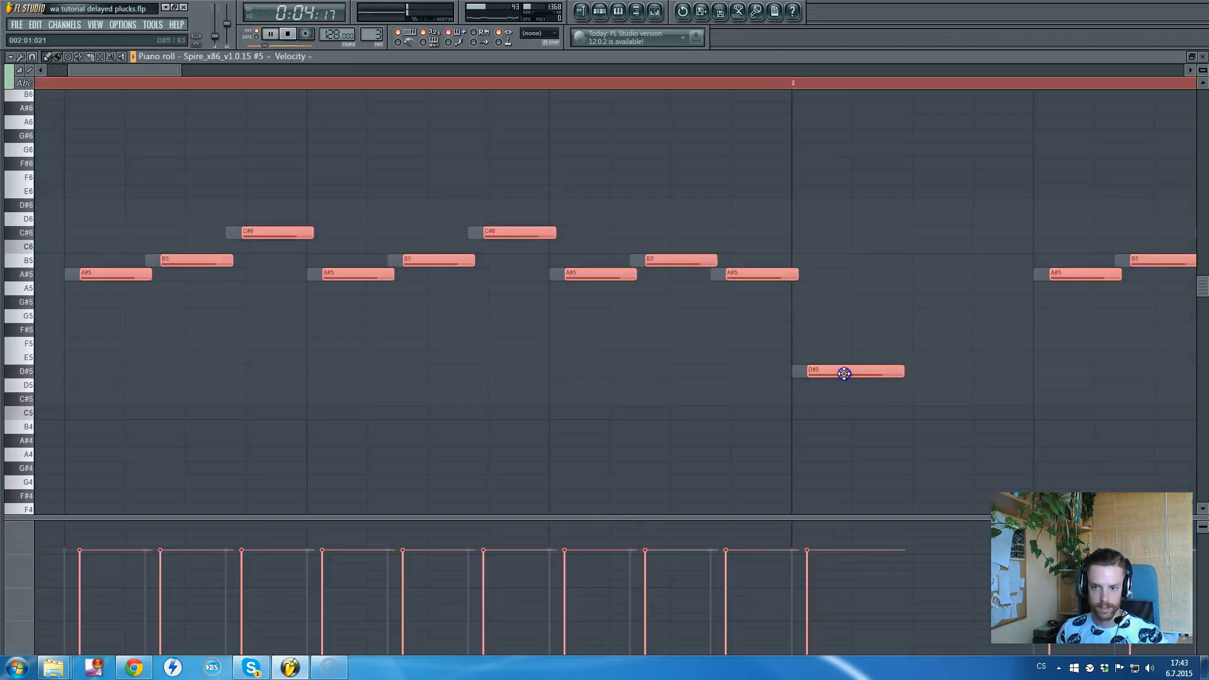
key("F7")
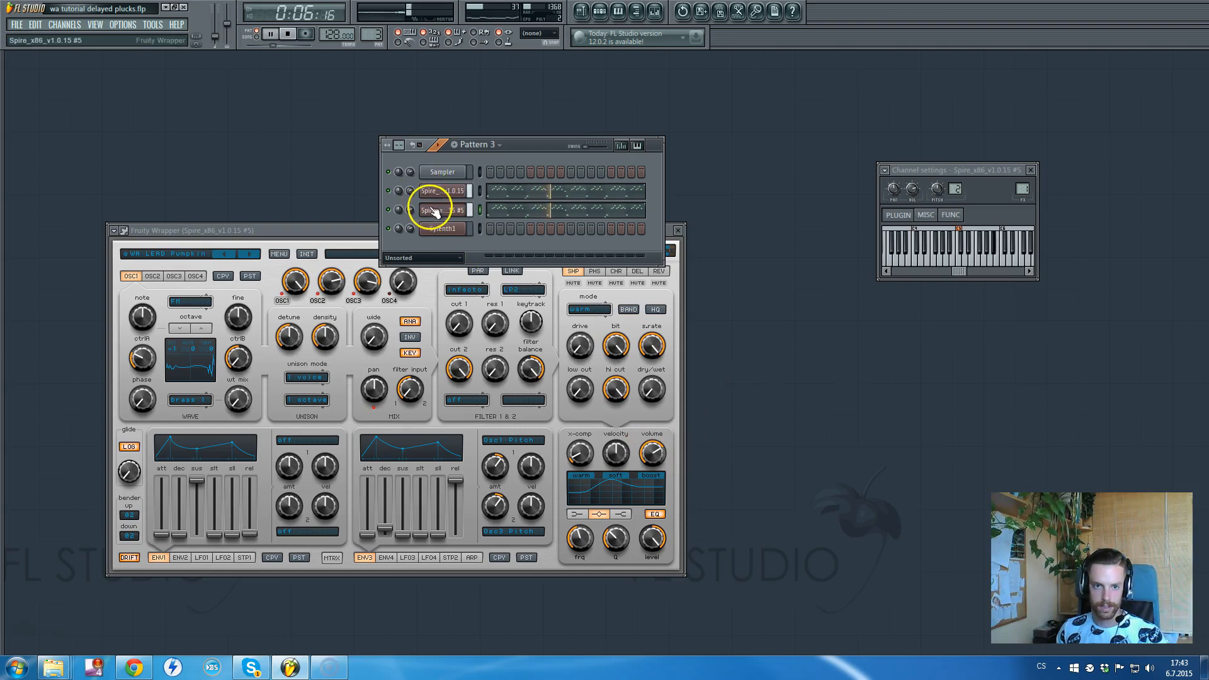
- Stop the playback, move the second Spire's plugin window off the channel rack and close it
left_click(549, 145)
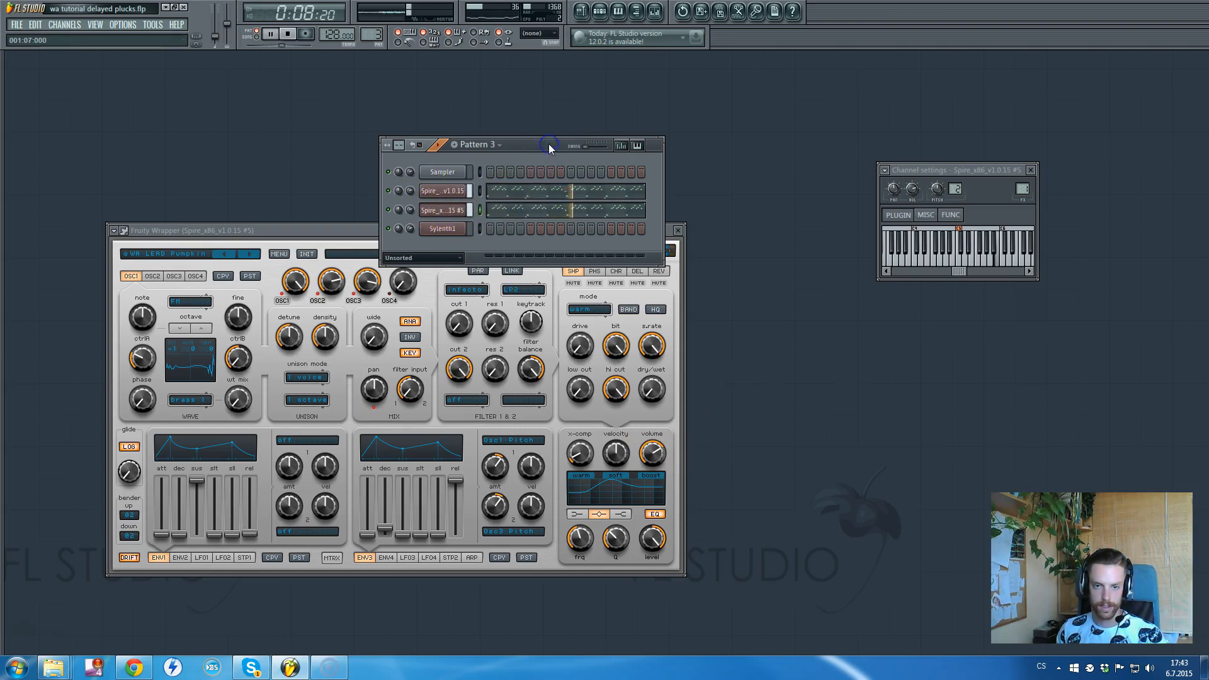
key("space")
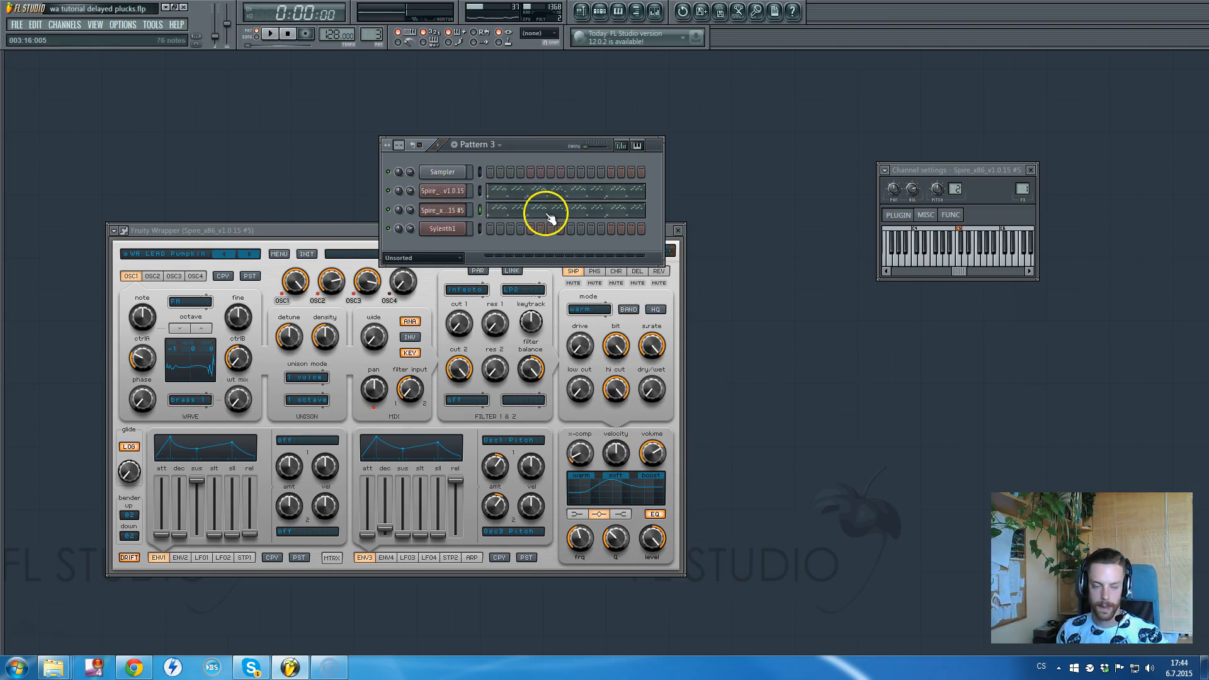
left_click_drag(667, 229, 827, 272)
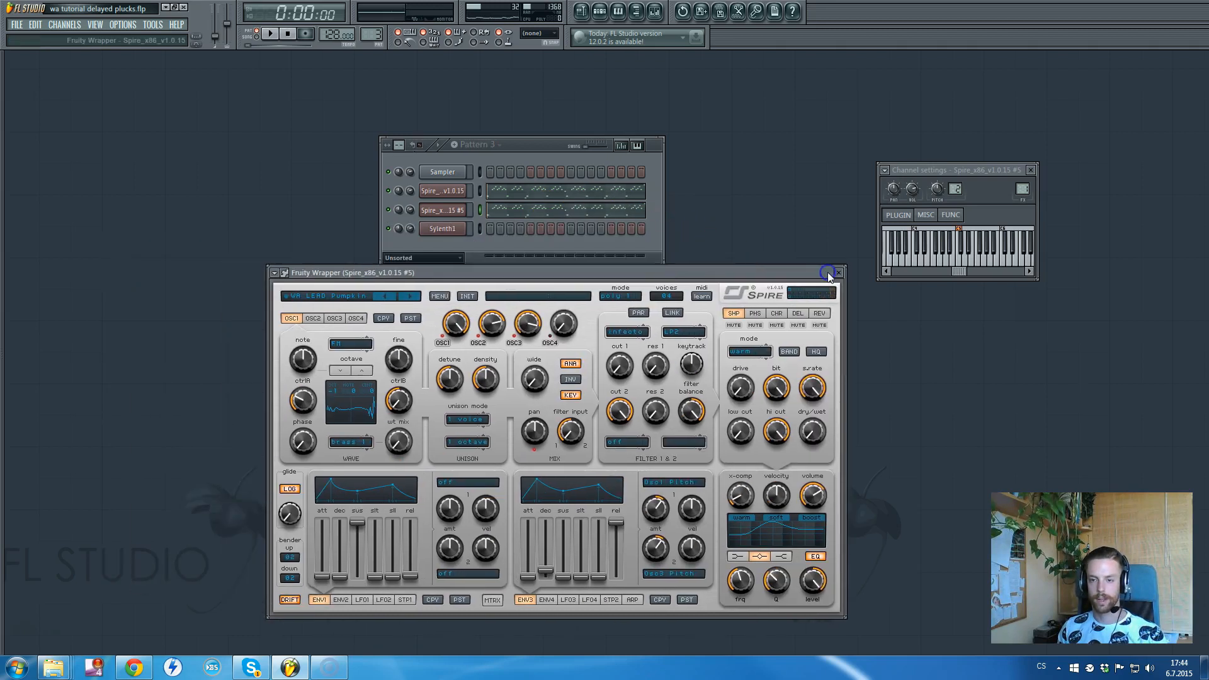
left_click(838, 272)
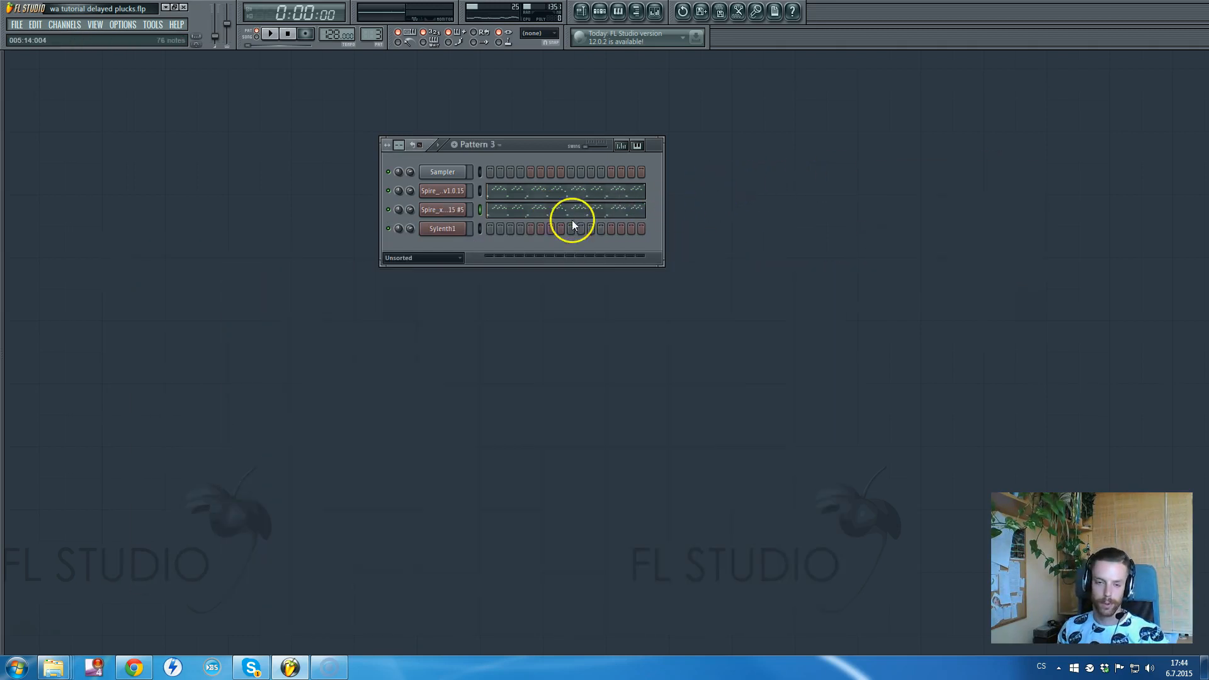
- Inspect the second Spire channel's note offset against the first channel's ghost notes in the piano roll
left_click(494, 211)
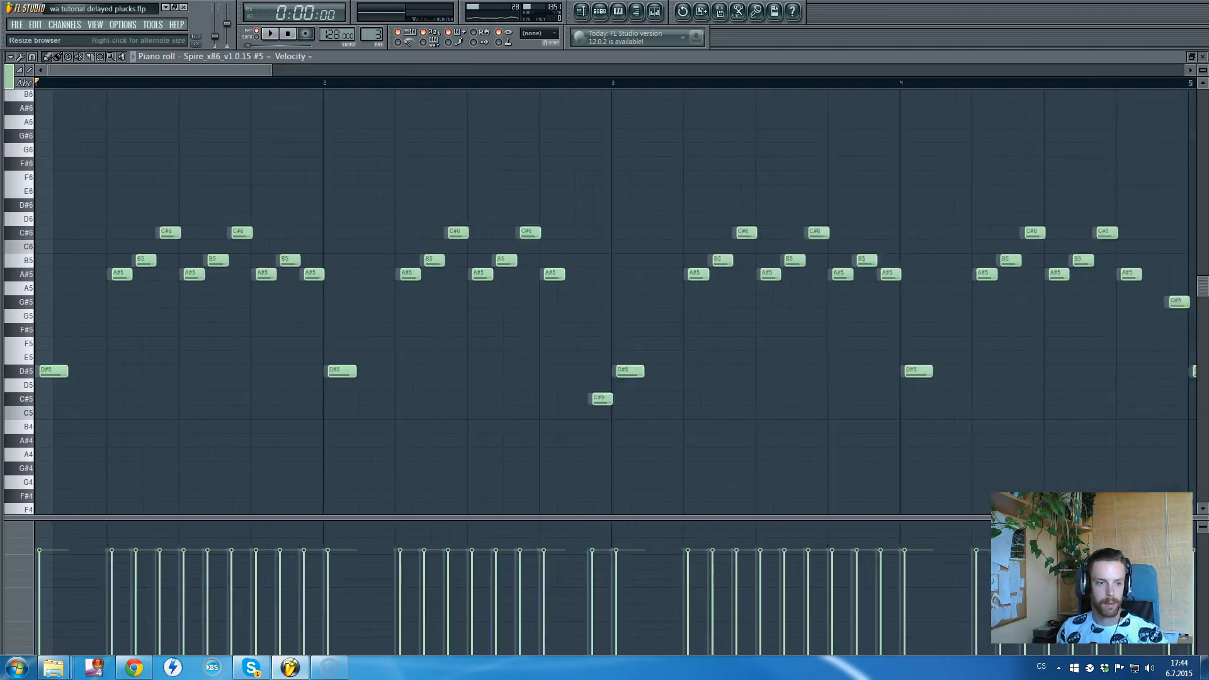
key("F7")
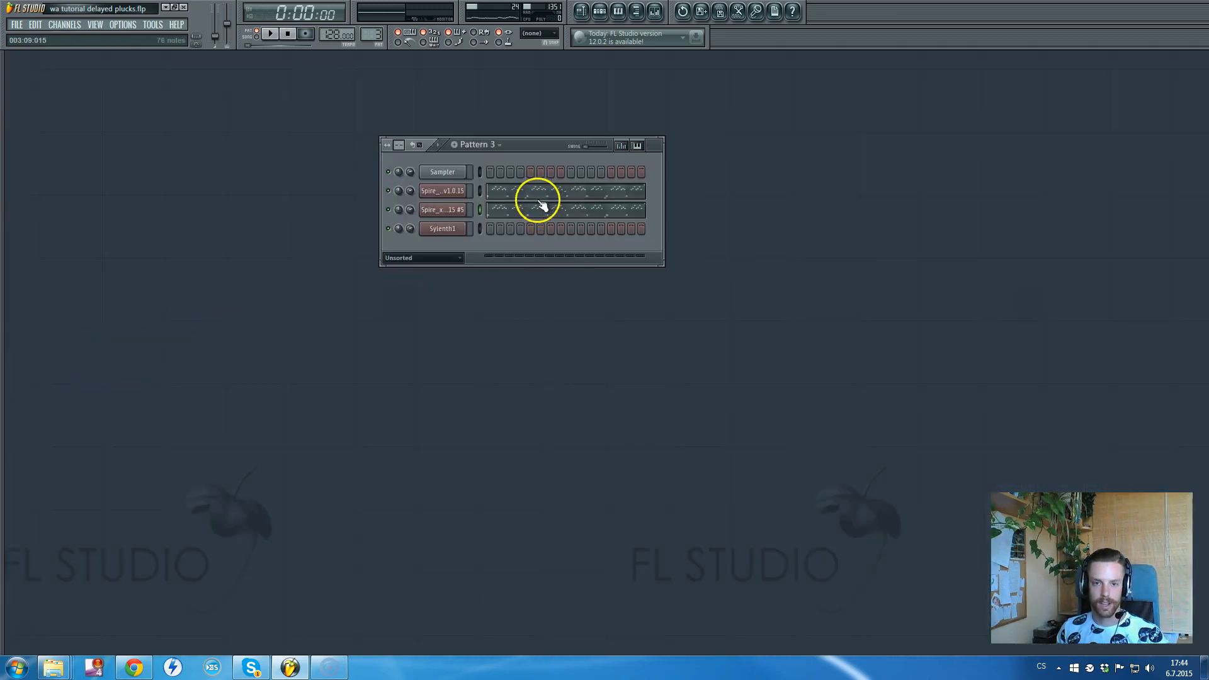
left_click(500, 210)
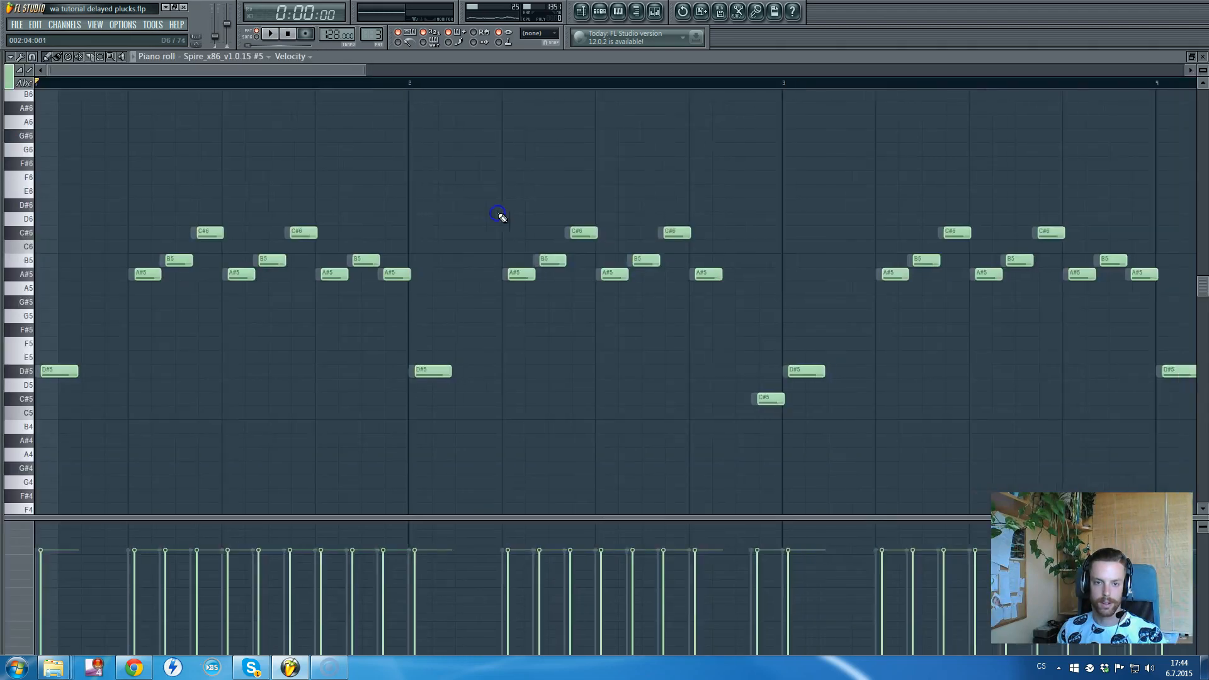
scroll(52, 348, "down", 4)
scroll(22, 380, "up", 3)
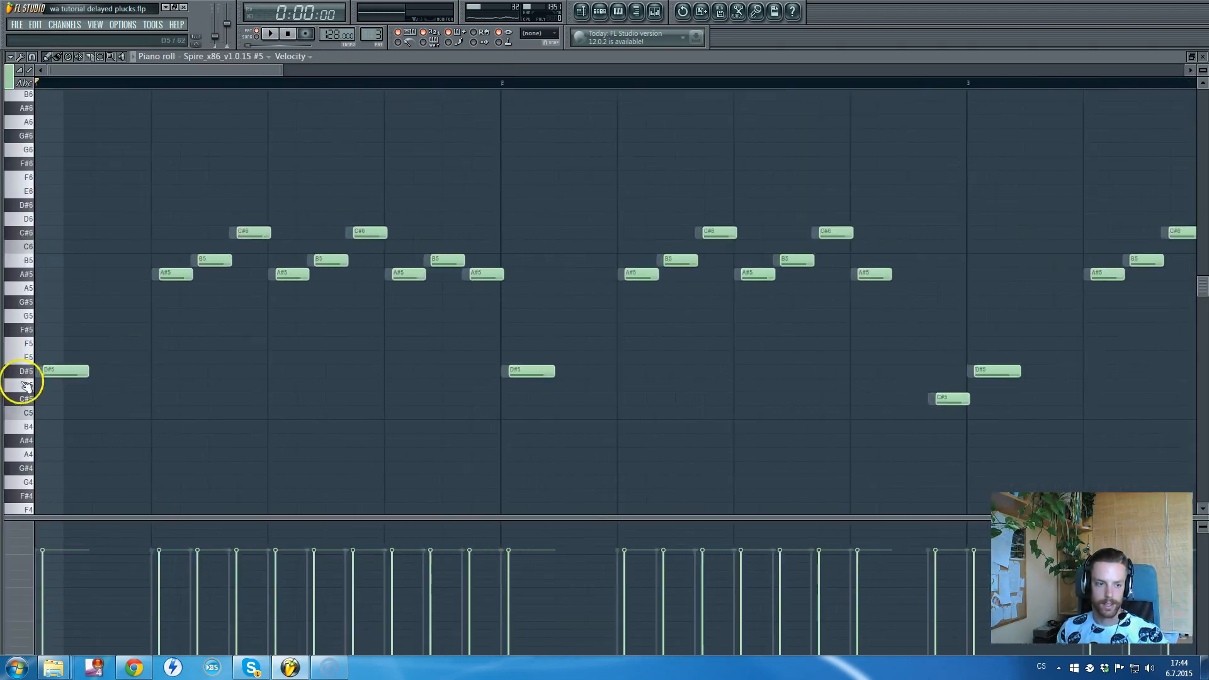
scroll(257, 275, "down", 2)
key("F7")
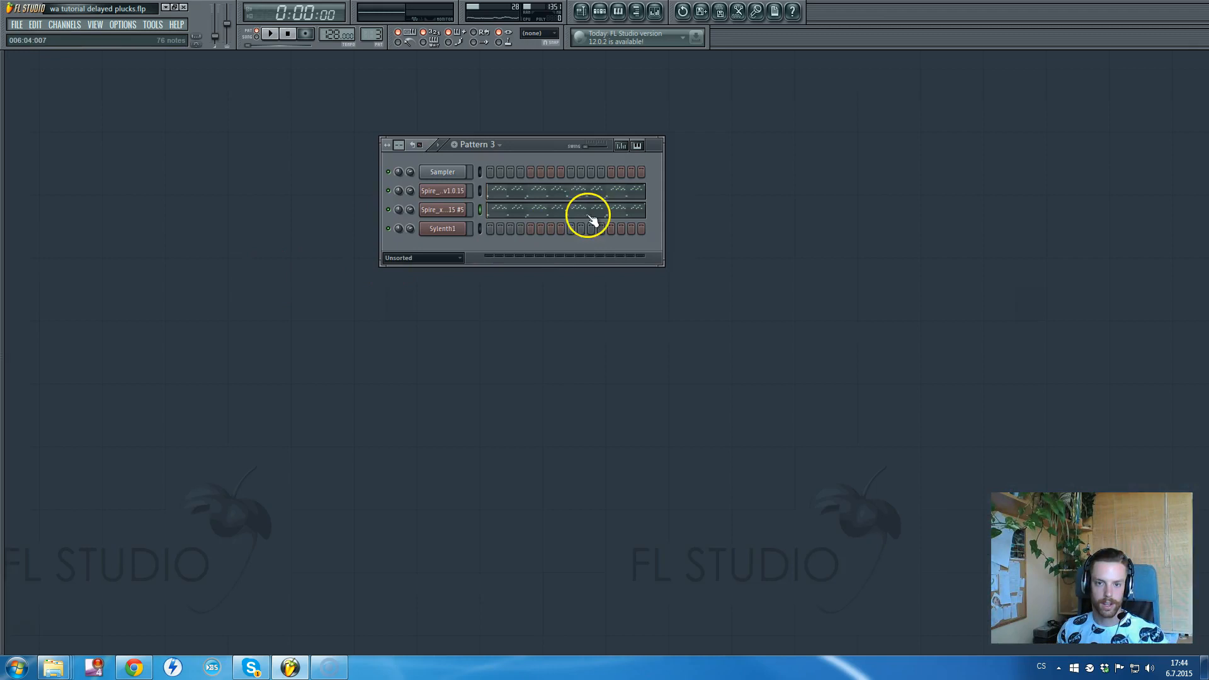
- Check the second Spire channel's notes, lower that Spire's output volume to 290 and close its channel settings
left_click(504, 216)
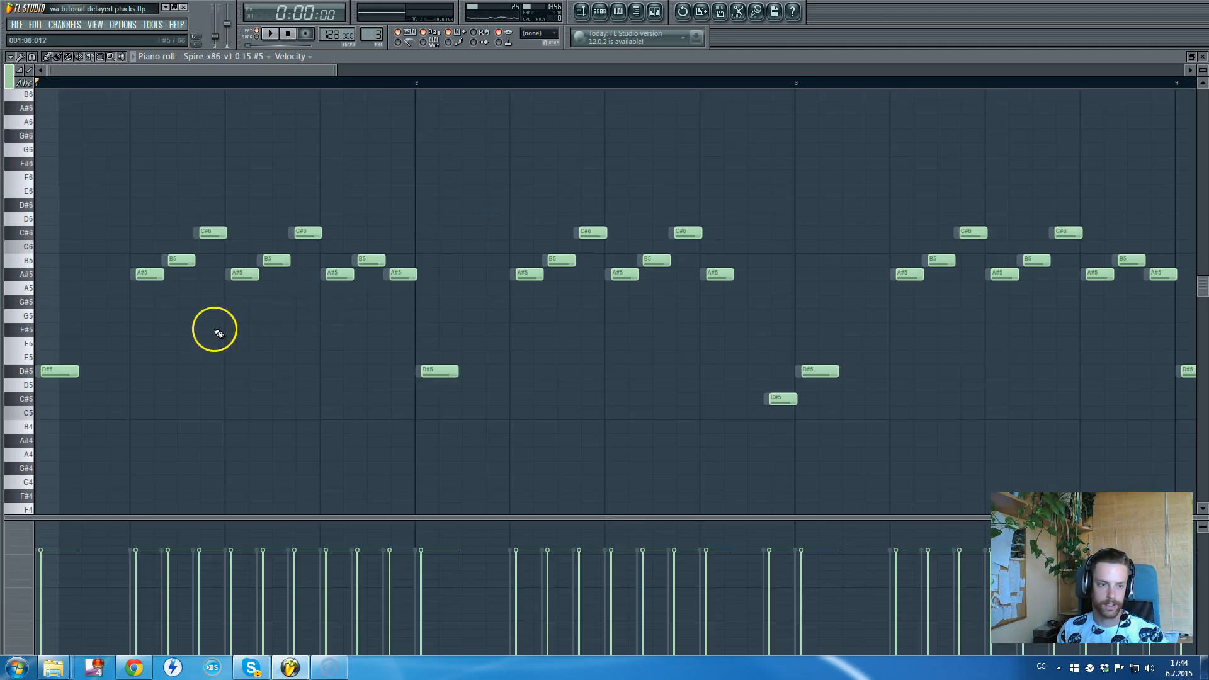
key("F7")
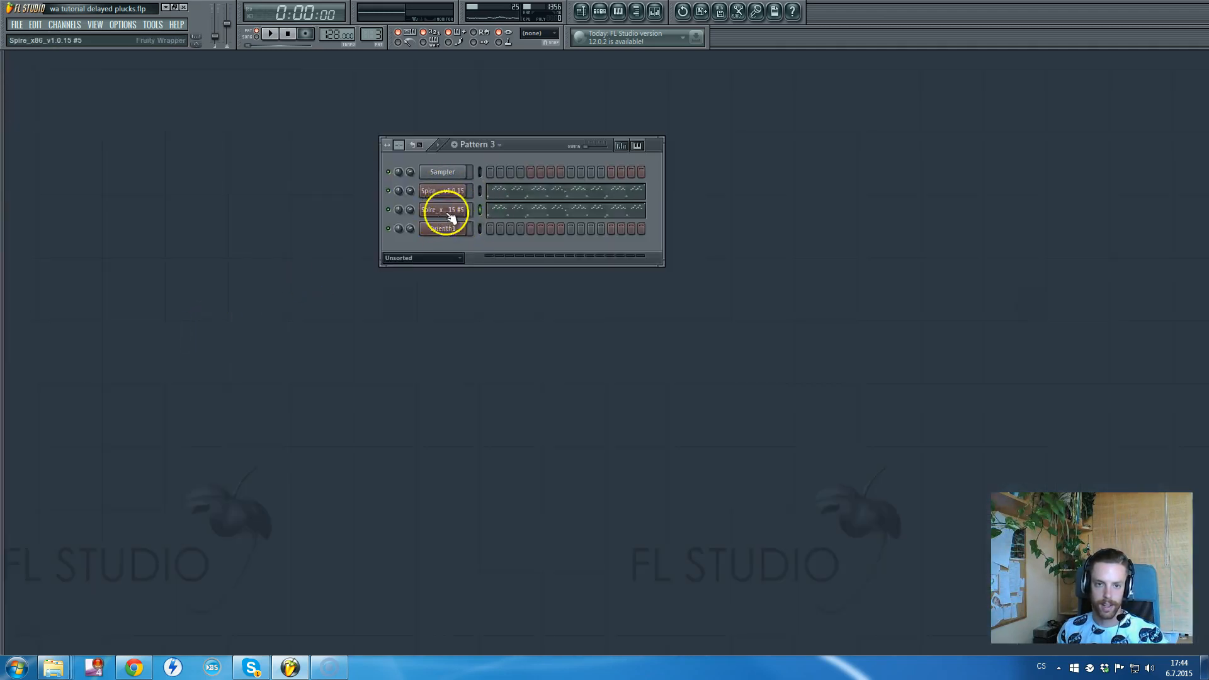
left_click(462, 211)
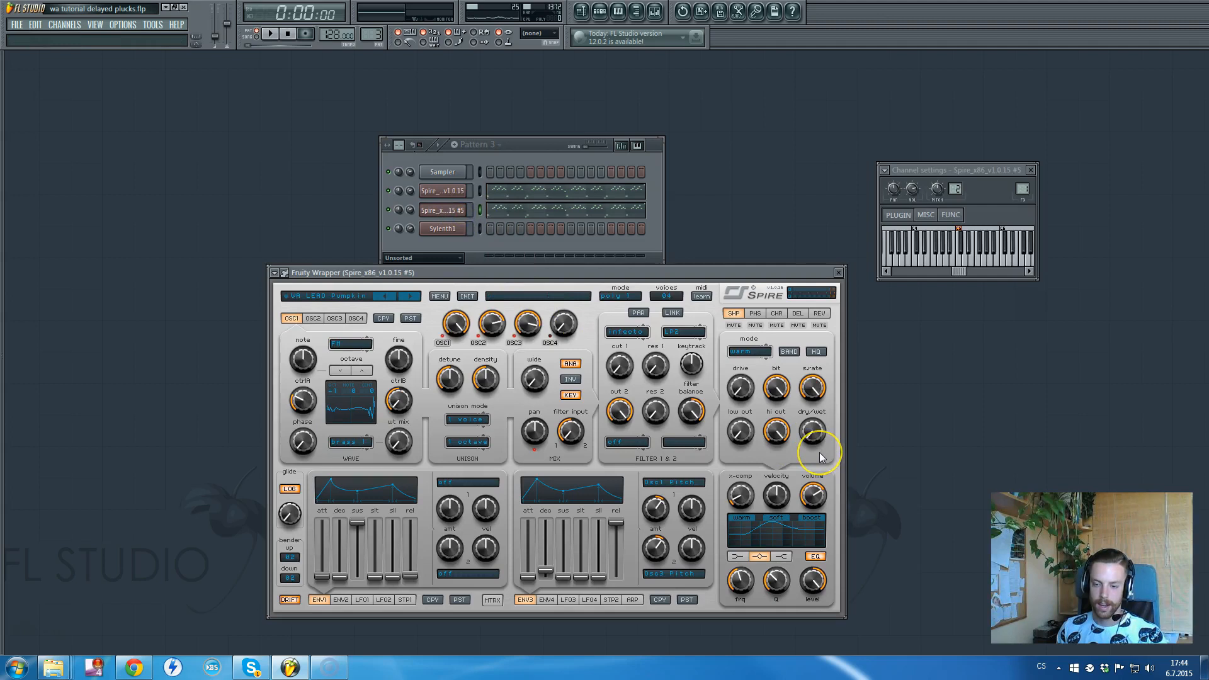
left_click_drag(815, 484, 795, 591)
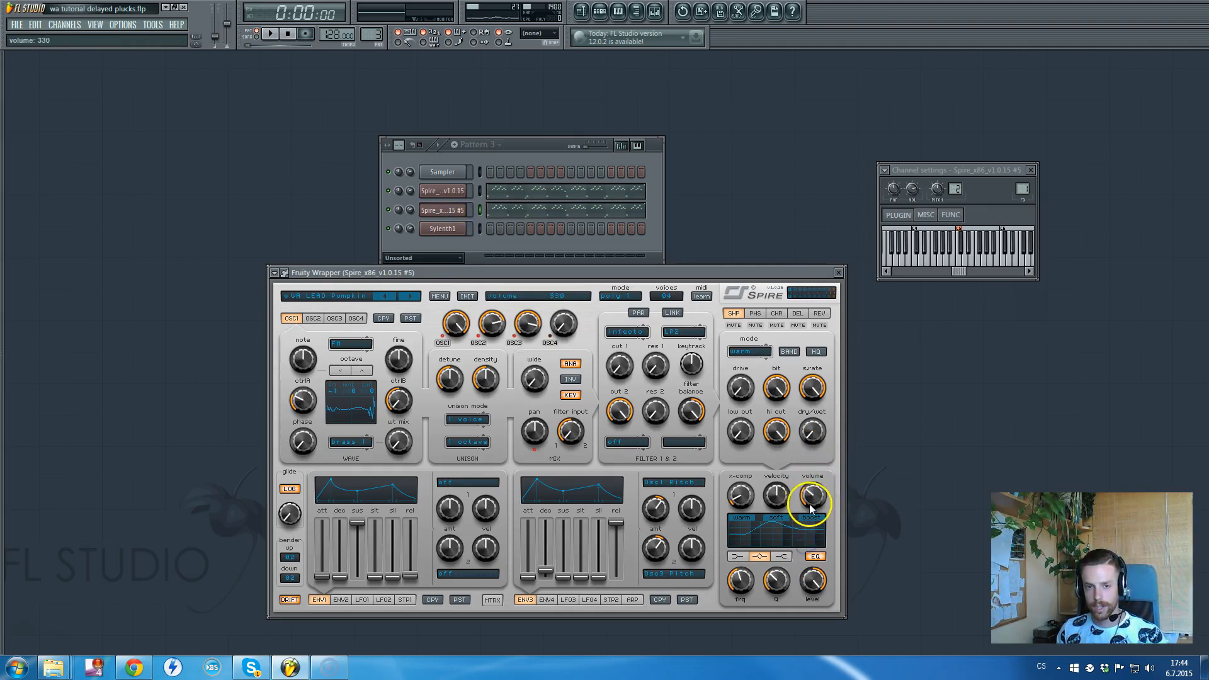
left_click_drag(810, 505, 811, 511)
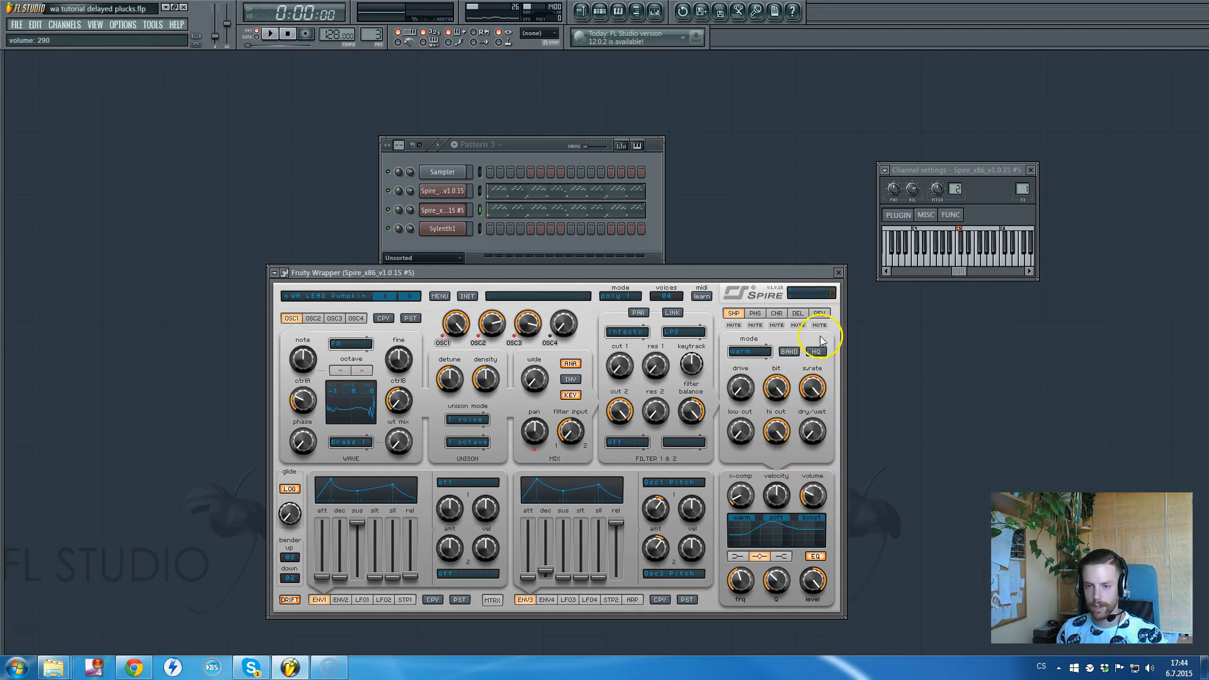
right_click(962, 172)
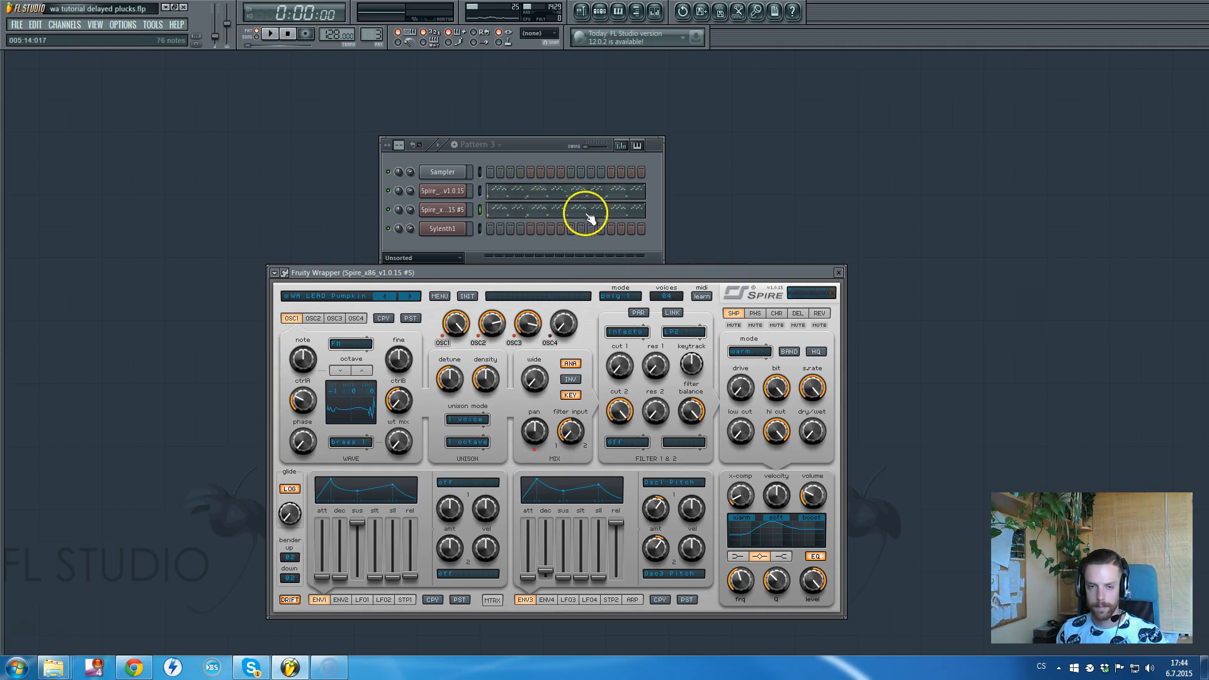
- Play the pattern, fine-tune the second Spire's volume to 275 and compare the sound with its channel muted and unmuted
key("space")
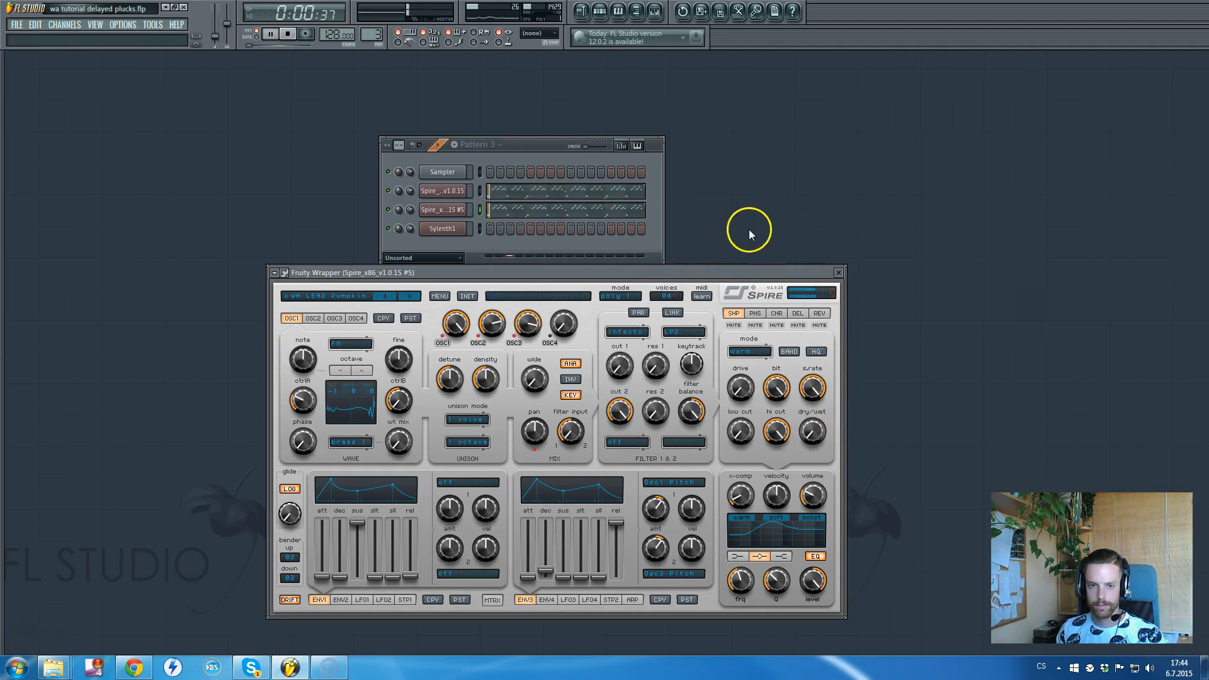
mouse_move(821, 486)
left_mouse_down()
mouse_move(814, 511)
mouse_move(816, 496)
left_mouse_up()
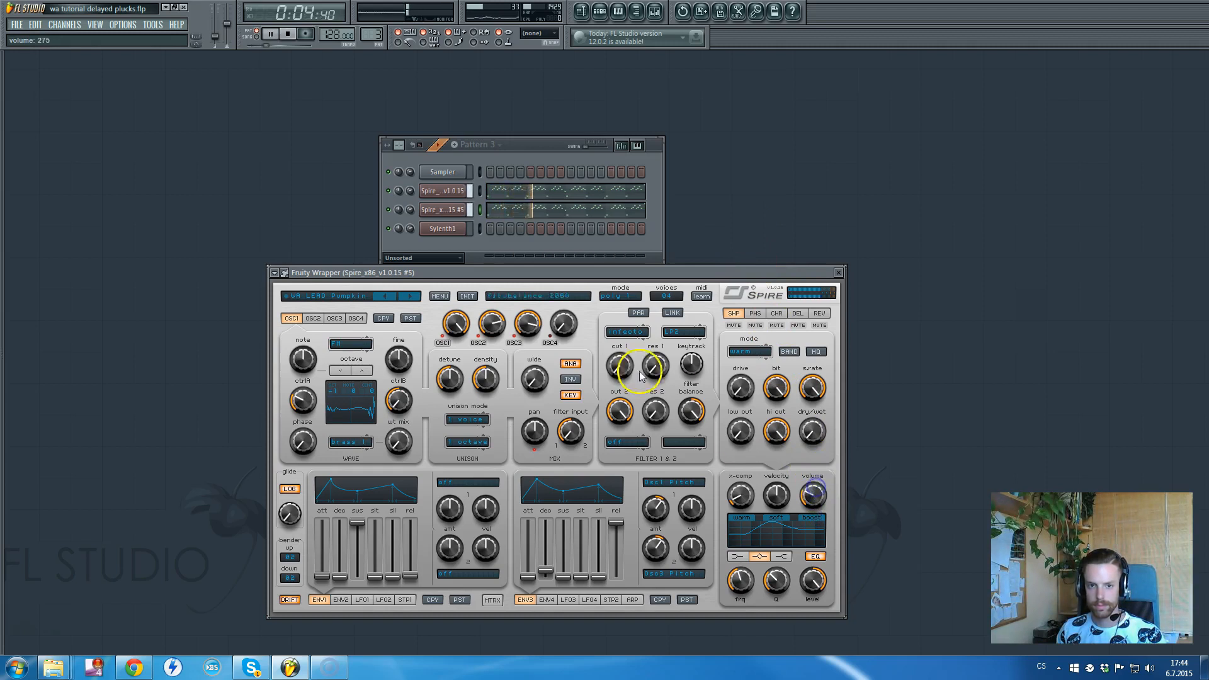
left_click(389, 211)
left_click(388, 211)
left_click(826, 504)
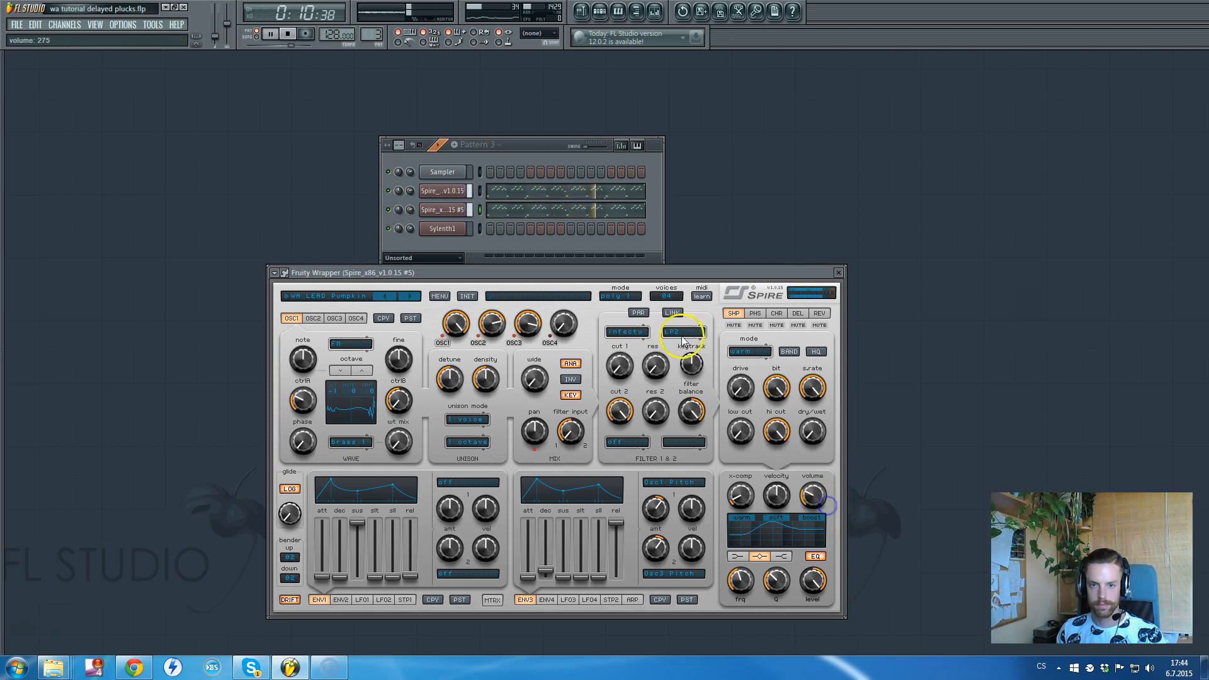
- Check the second Spire channel's notes in the piano roll during playback and stop the pattern
left_click(626, 208)
scroll(497, 255, "down", 3)
key("space")
key("Escape")
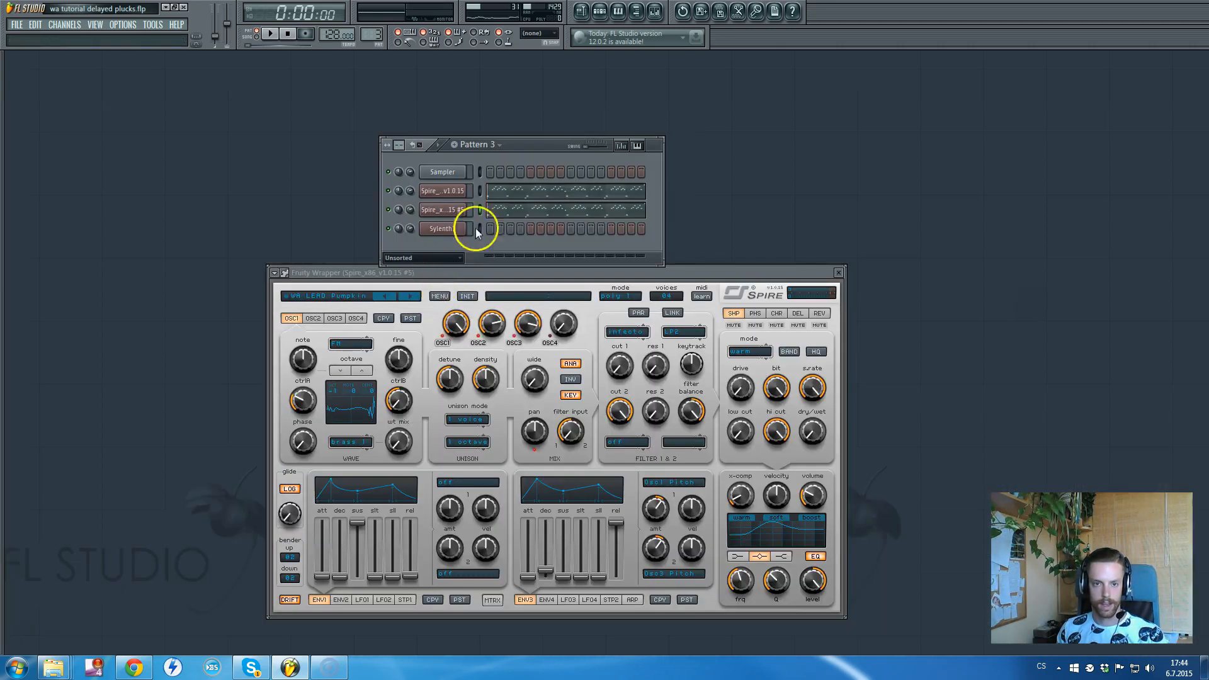
- Compare the first Spire channel's notes with the second channel's notes in the piano roll
left_click(512, 192)
scroll(392, 270, "down", 2)
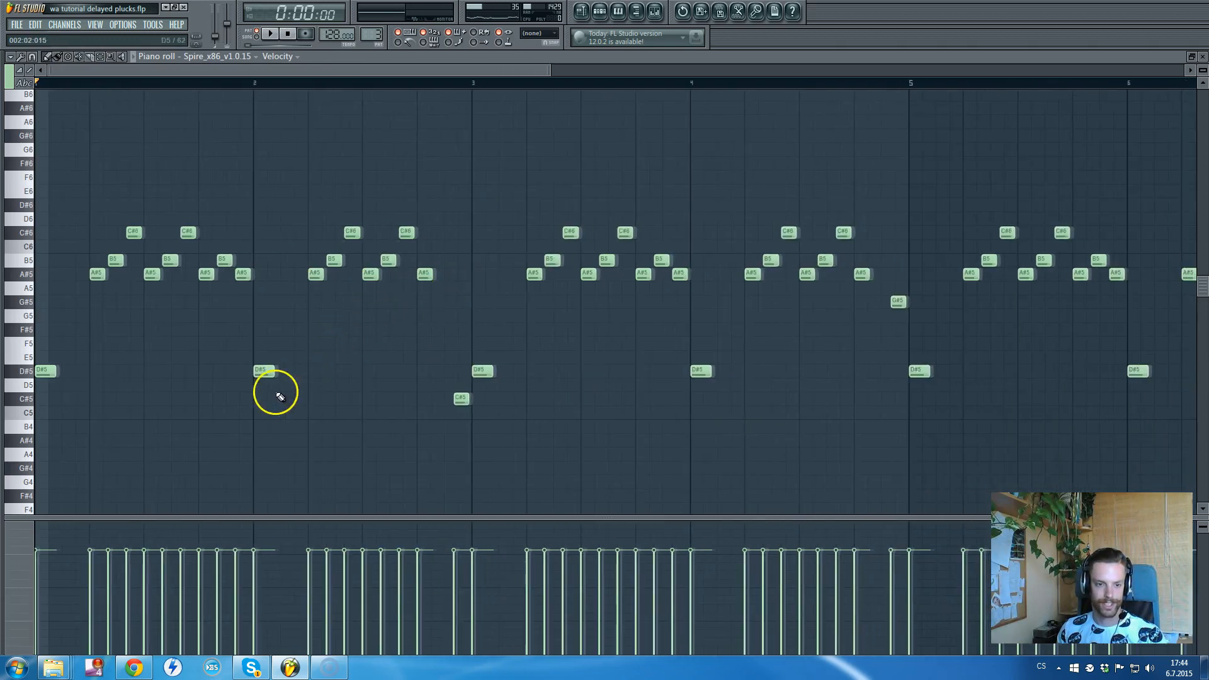
key("Escape")
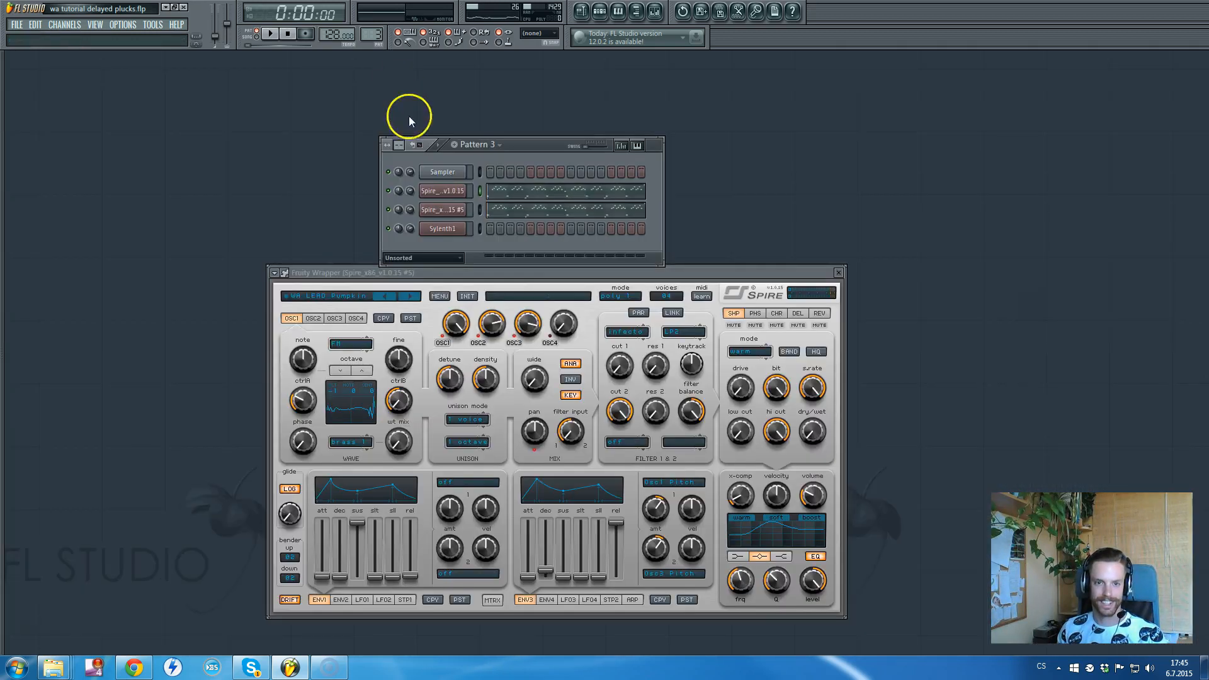
left_click(500, 211)
scroll(616, 303, "up", 2)
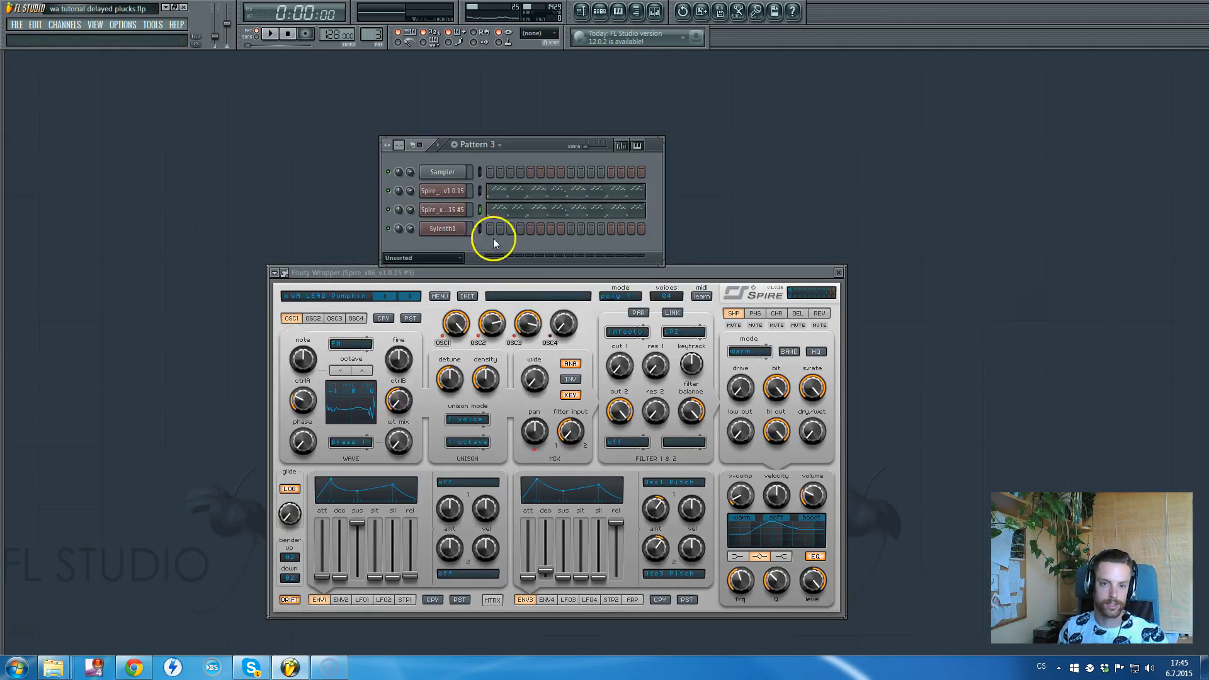
- Examine the delay of the second Spire's notes against the first channel's ghost notes across the whole melody
left_click(501, 209)
scroll(423, 246, "down", 5)
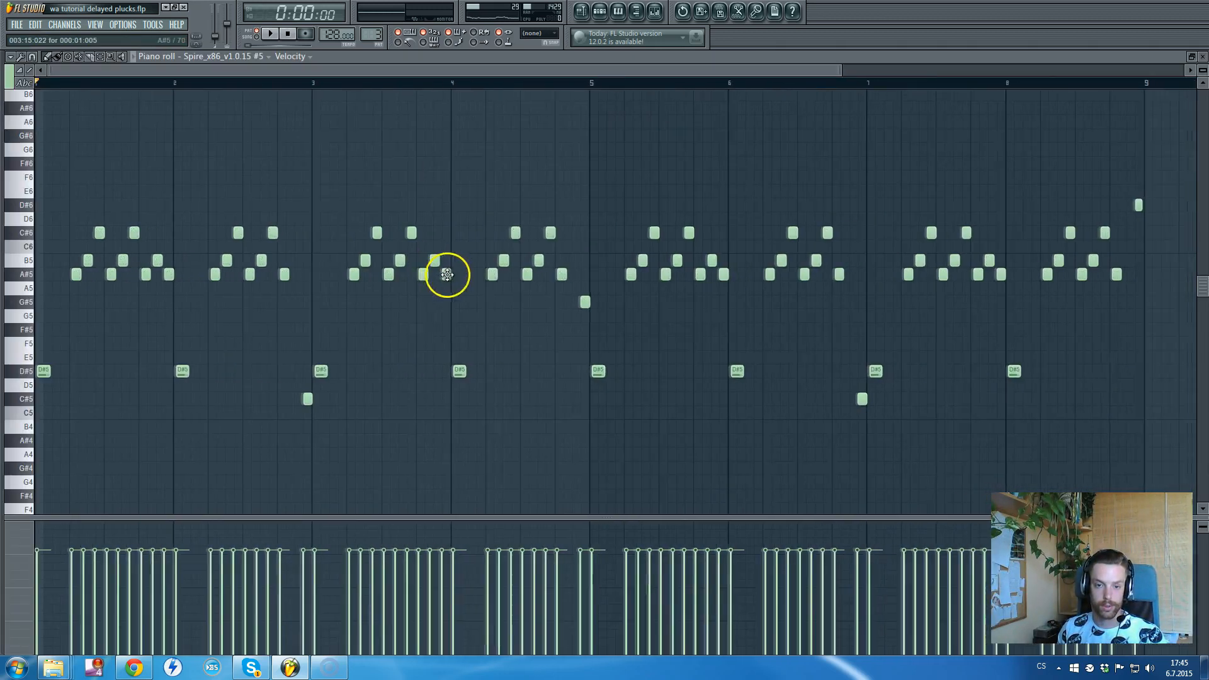
scroll(233, 403, "up", 3)
scroll(370, 405, "down", 3)
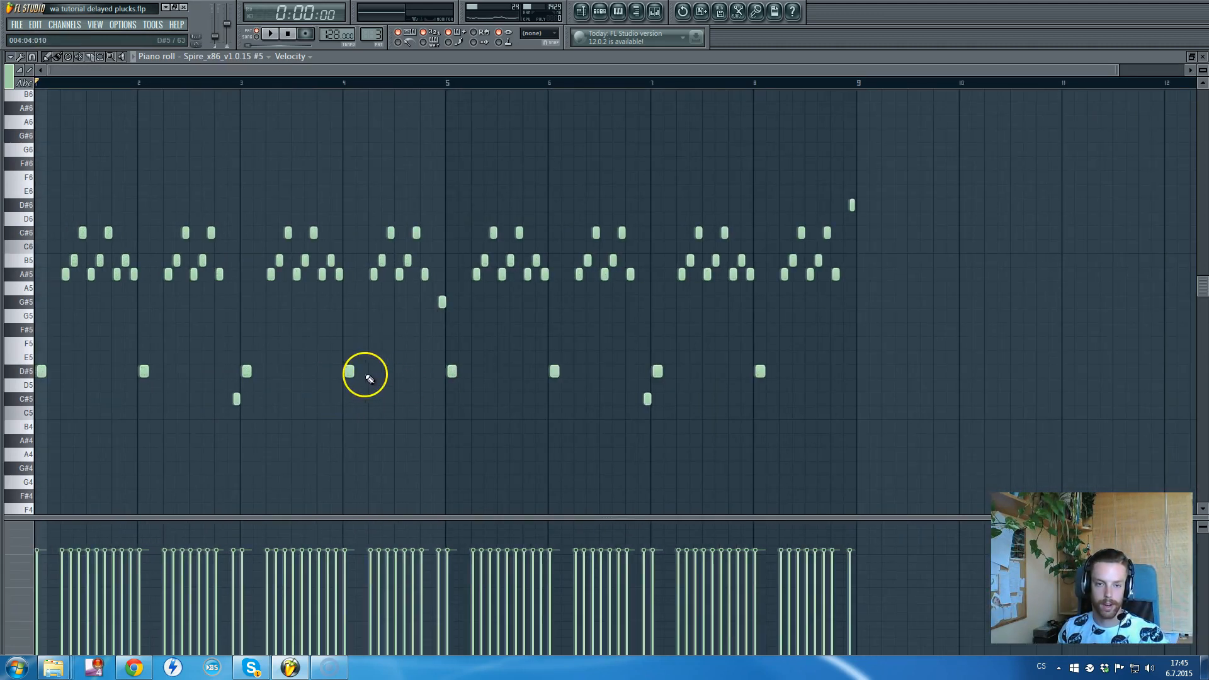
scroll(38, 378, "up", 3)
scroll(121, 296, "up", 3)
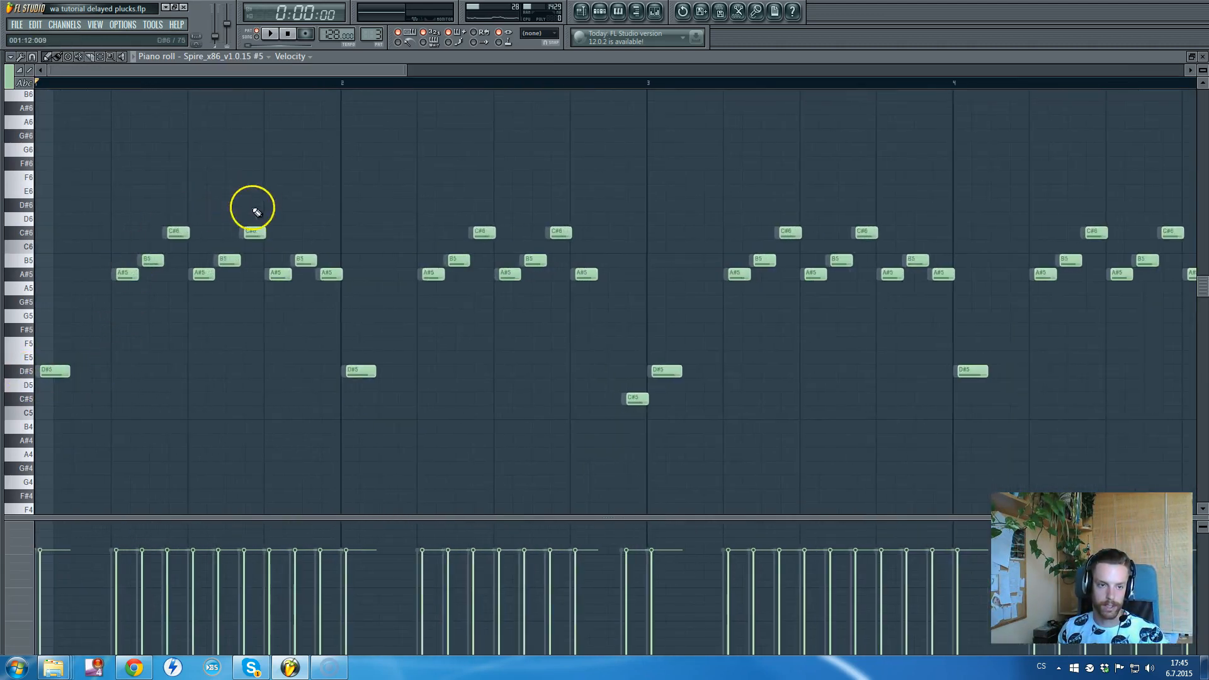
scroll(127, 327, "down", 3)
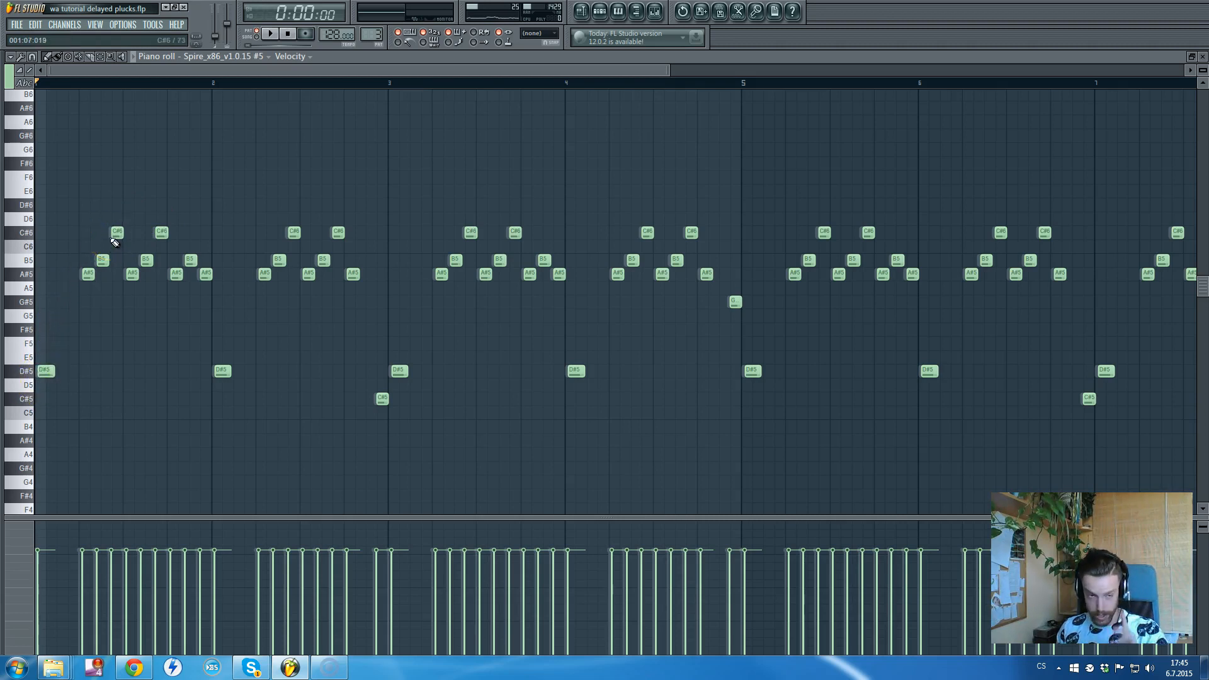
- Close the piano roll and the second Spire's plugin window, leaving only the channel rack open
left_click(223, 68)
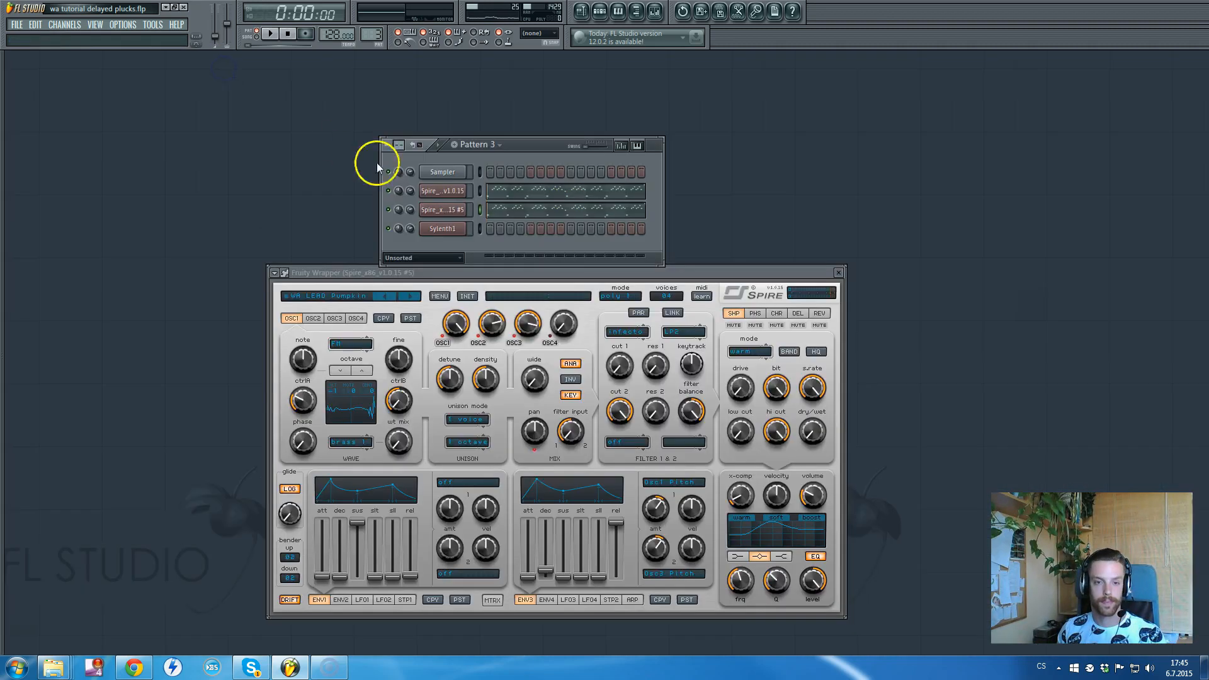
left_click(515, 214)
key("Escape")
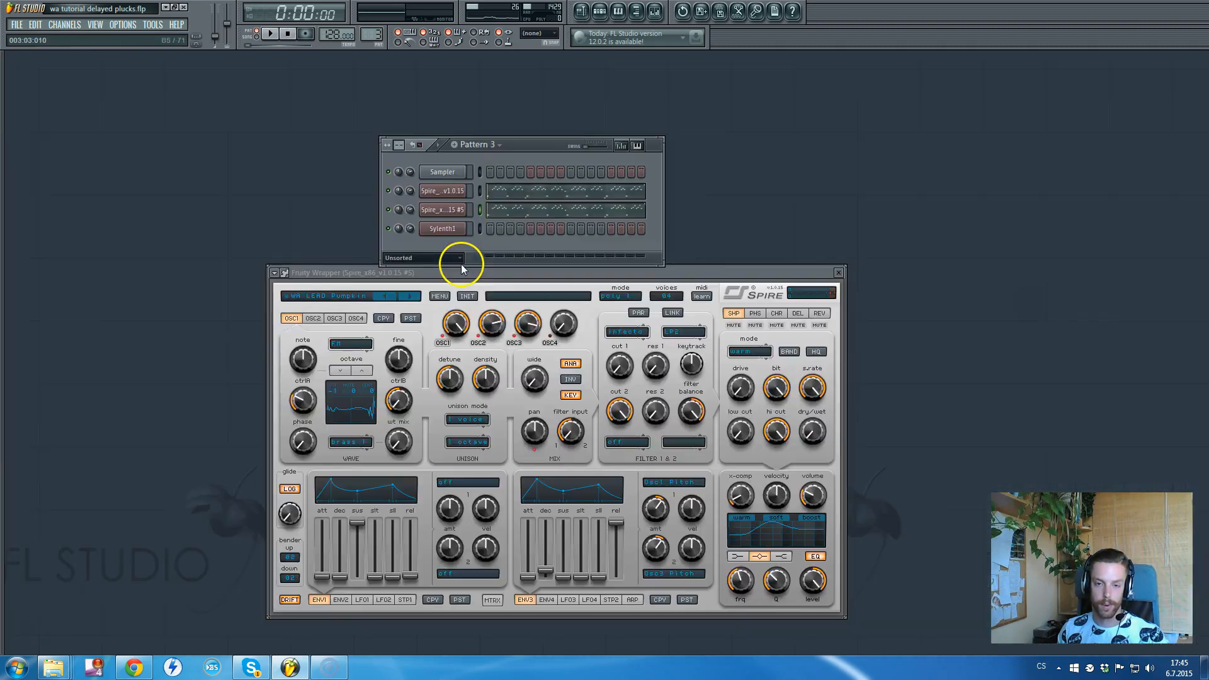
left_click(696, 268)
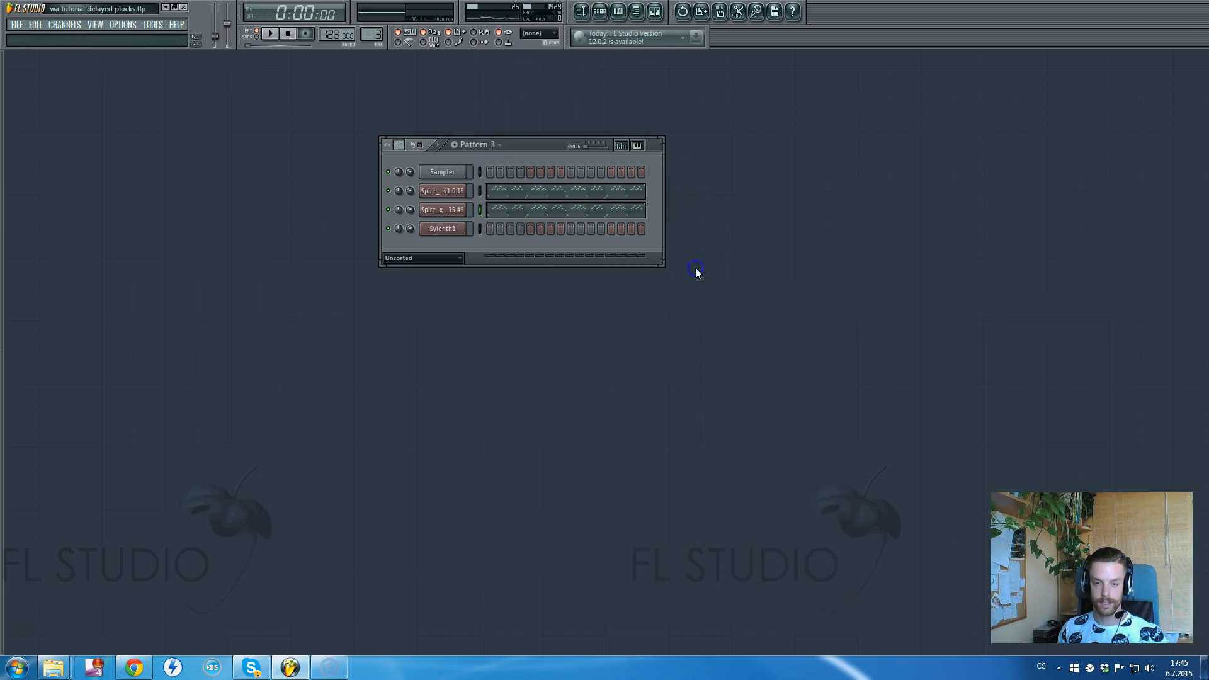
- Select all of the second Spire channel's notes and shift them slightly earlier, keeping a small delay behind the ghost notes
left_click(637, 210)
scroll(583, 238, "down", 2)
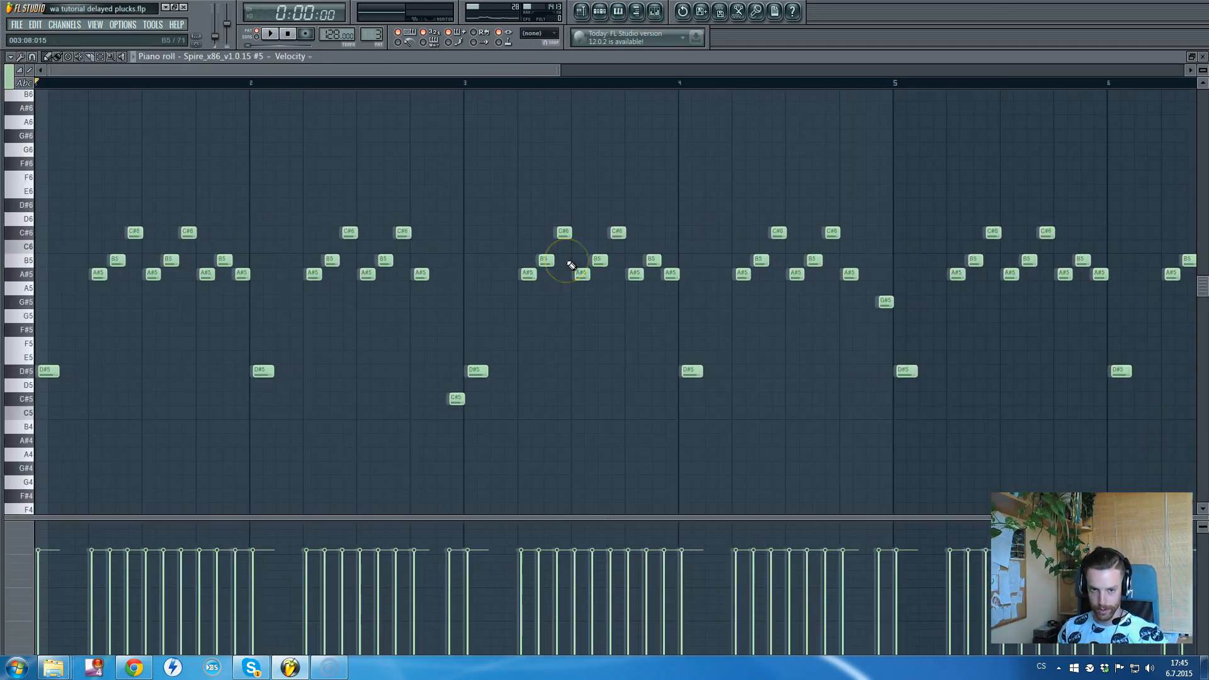
scroll(473, 399, "up", 2)
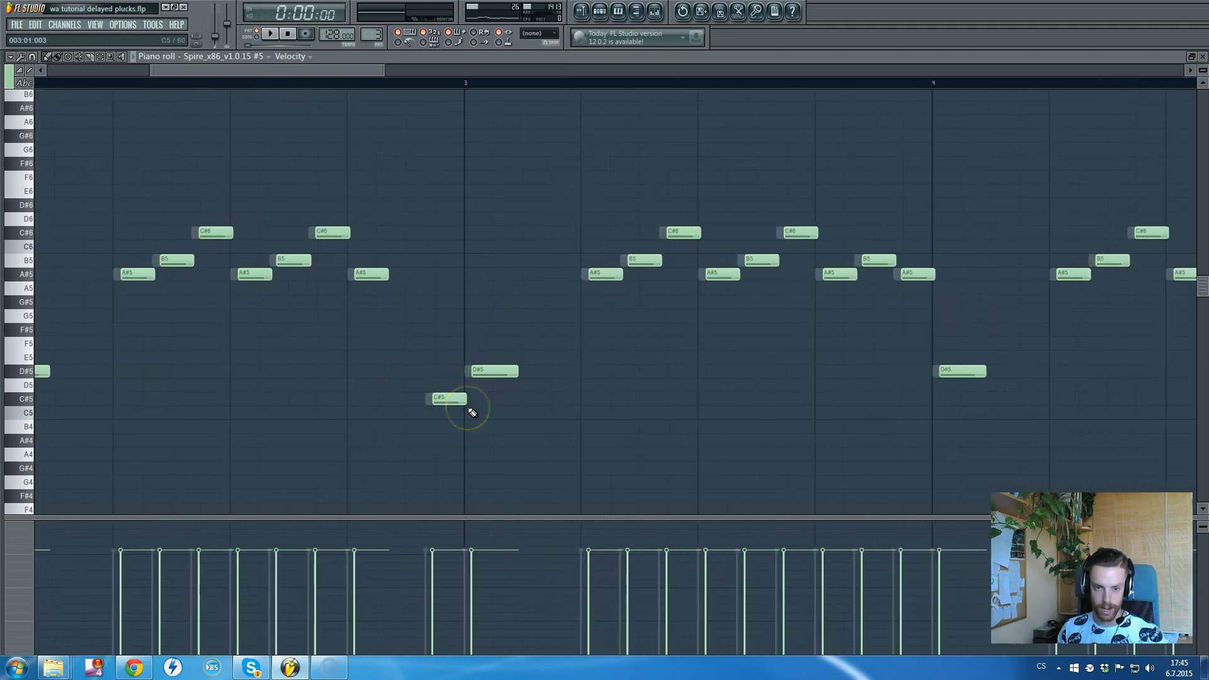
key("ctrl+a")
left_click_drag(466, 400, 459, 364)
scroll(459, 365, "down", 3)
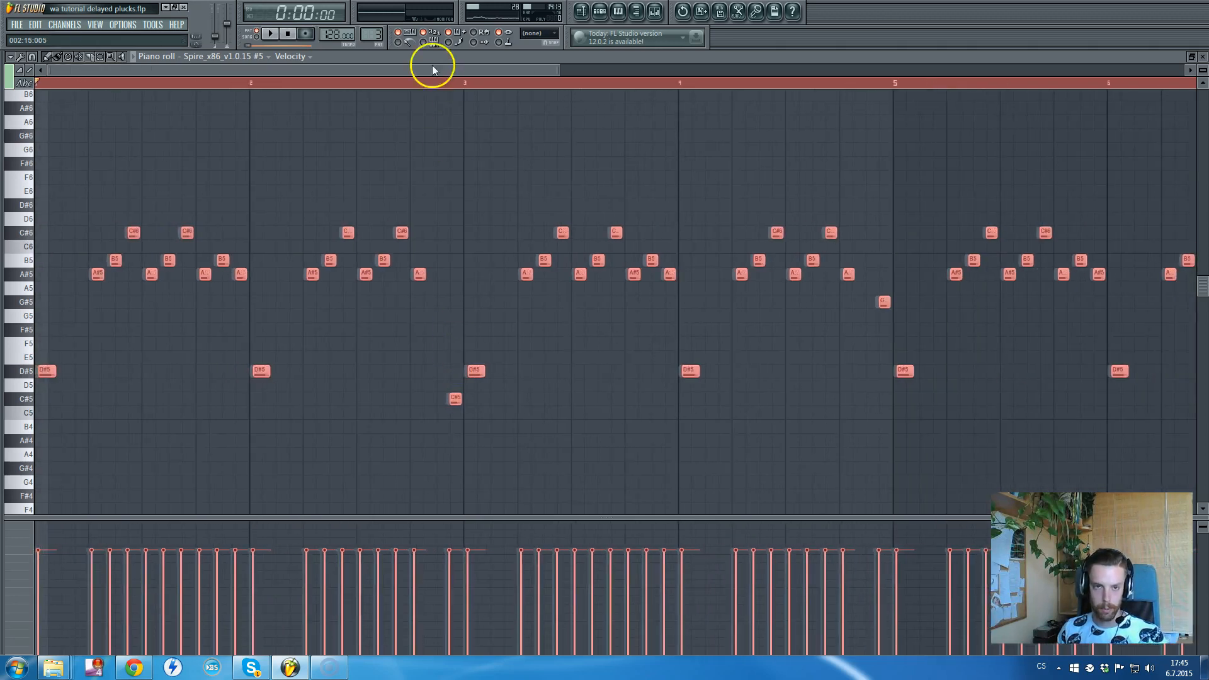
scroll(447, 126, "down", 3)
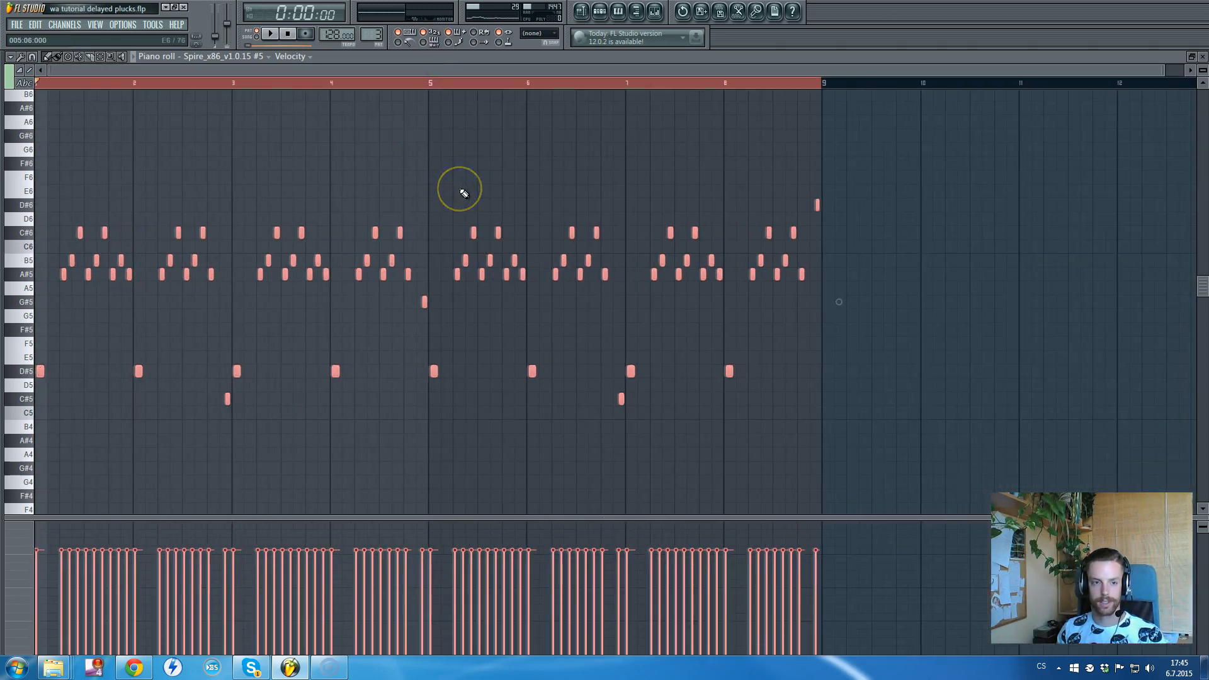
left_click(427, 105)
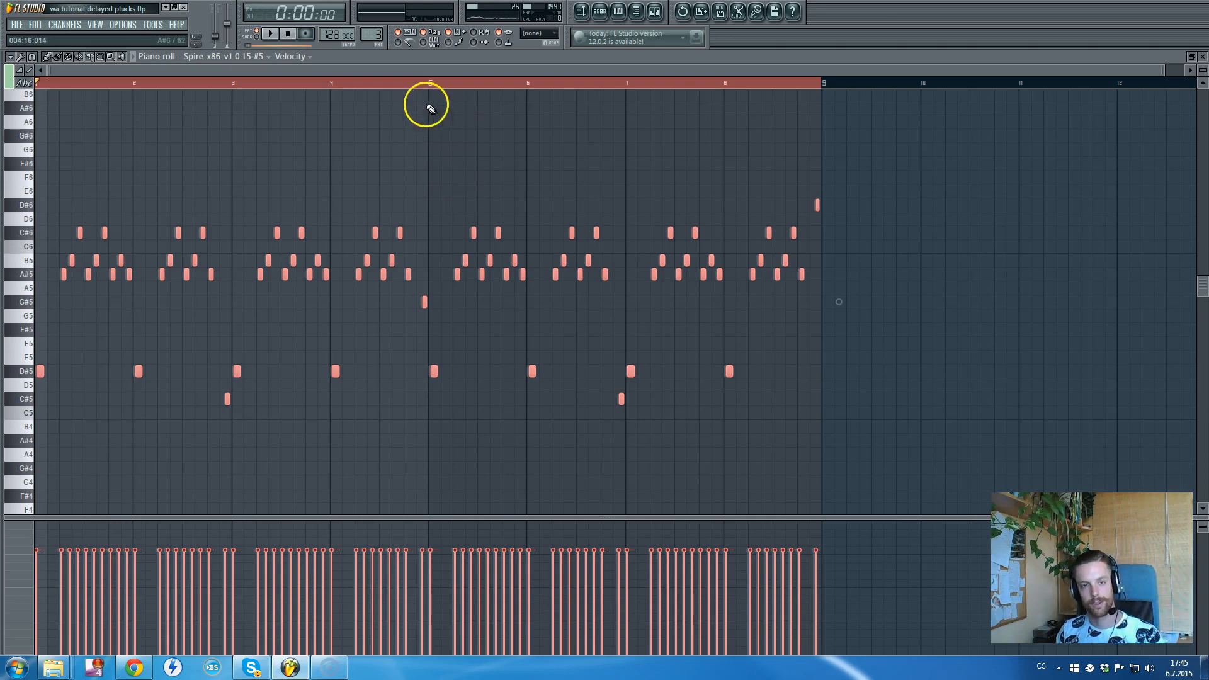
key("F7")
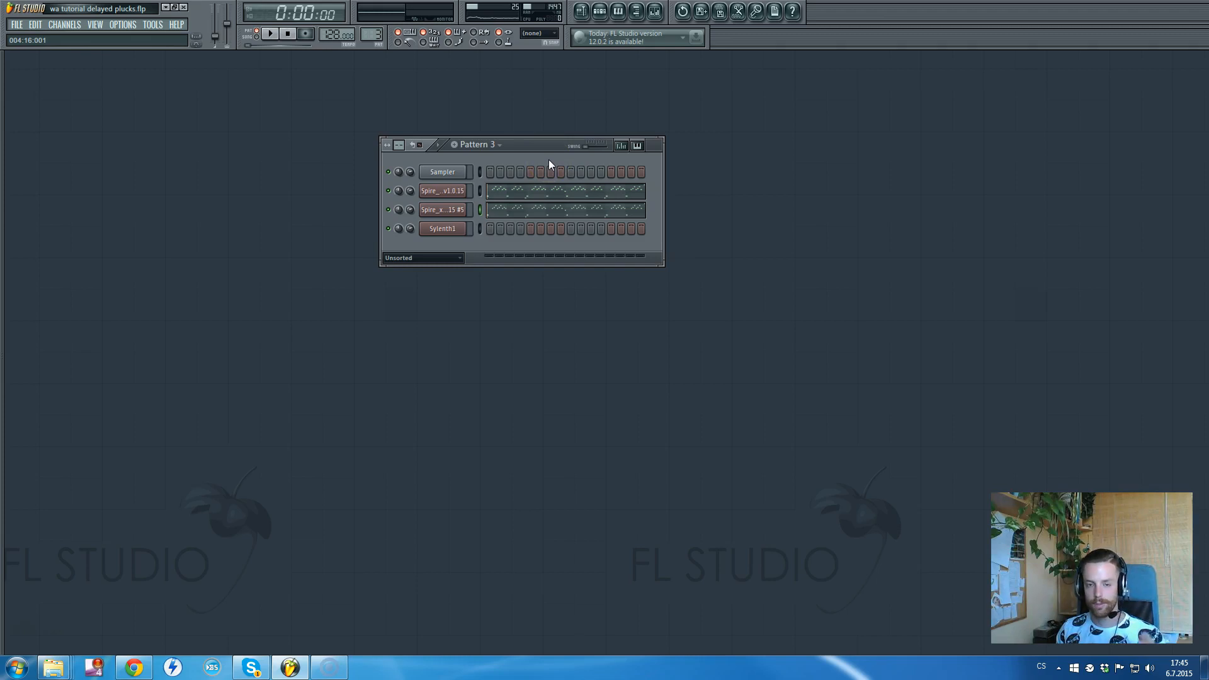
- Open the mixer, widen it to show tracks up to Insert 25, and arrange it below the channel rack
left_click(662, 13)
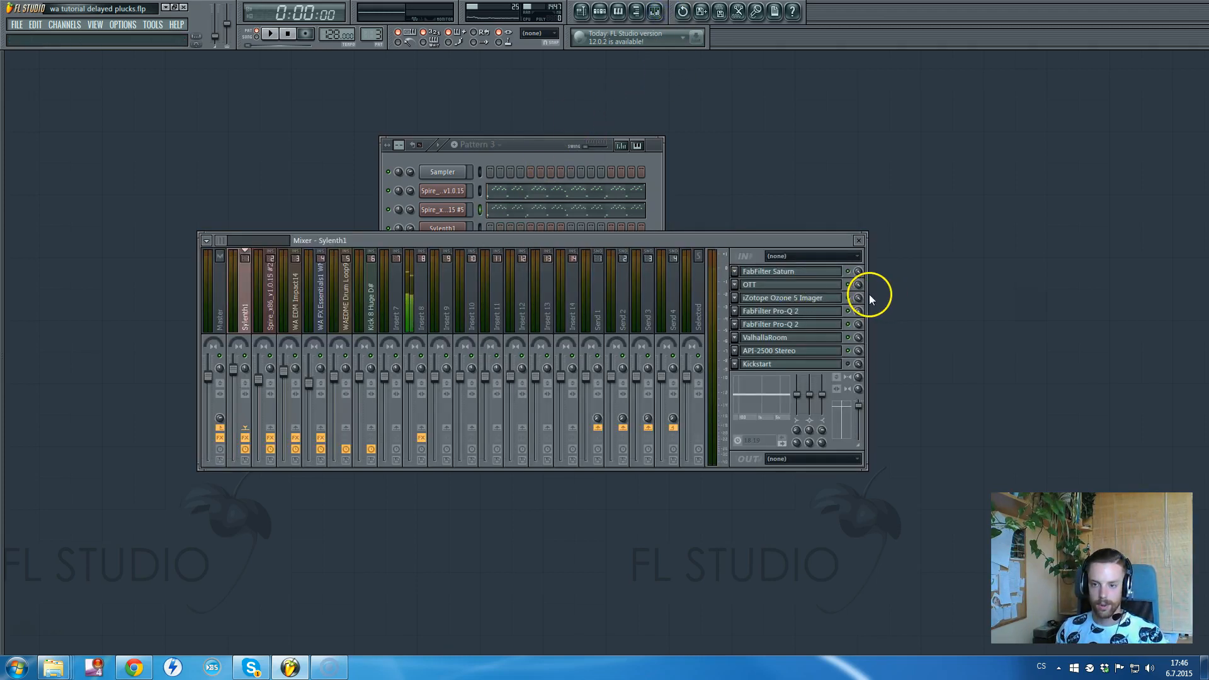
left_click_drag(869, 294, 1044, 293)
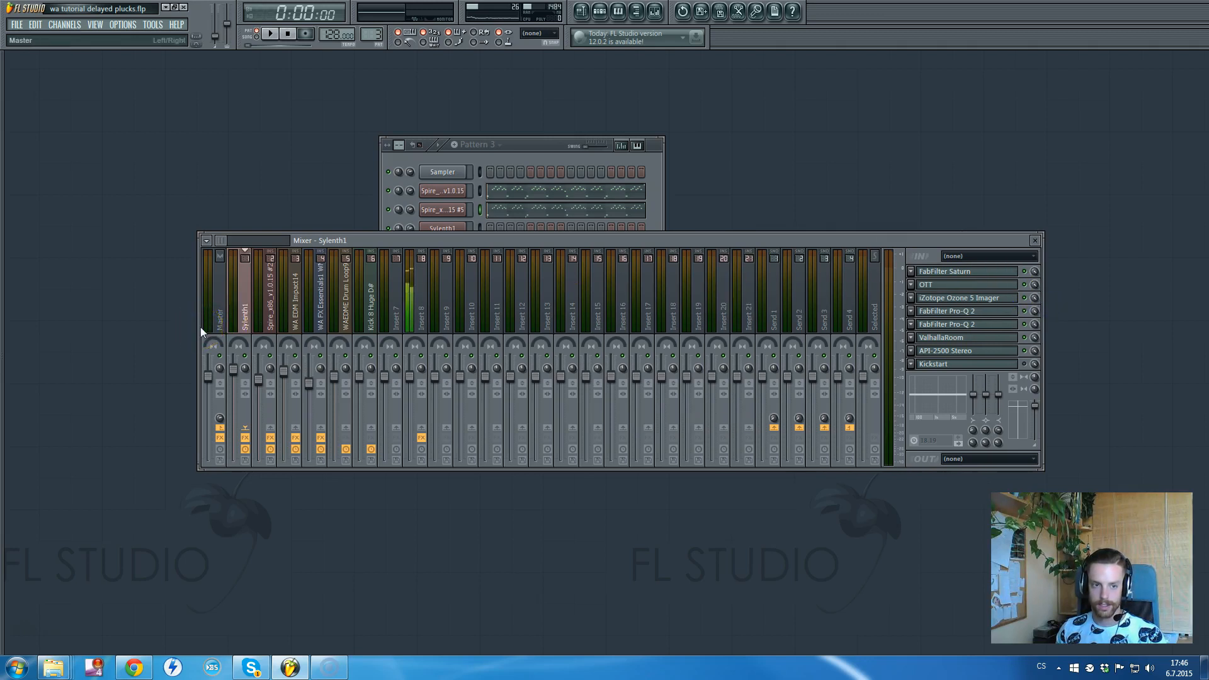
left_click_drag(199, 327, 109, 335)
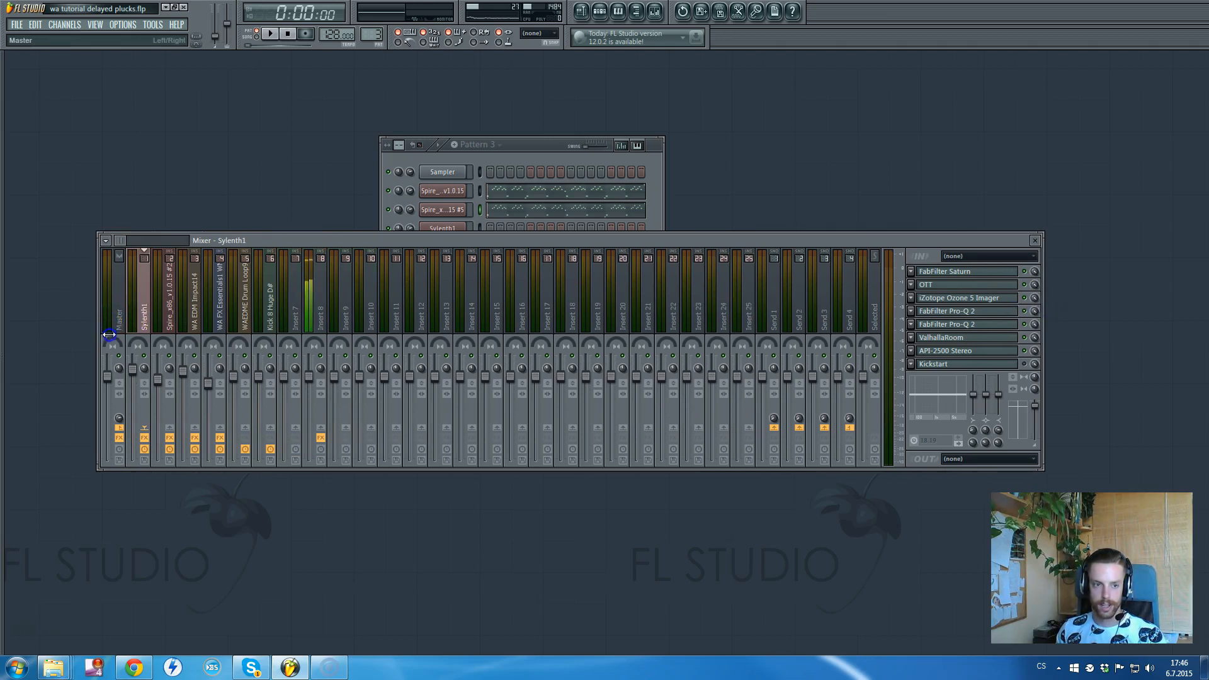
left_click_drag(264, 247, 249, 301)
left_click(480, 166)
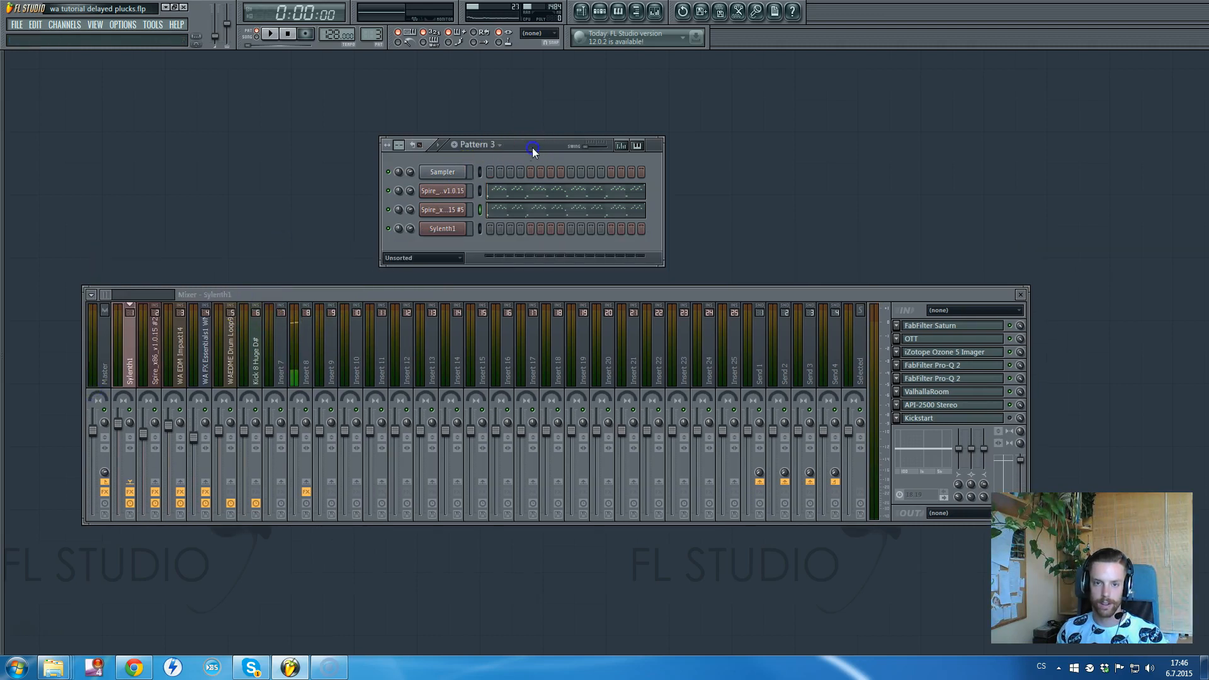
left_click_drag(532, 147, 546, 107)
left_click(512, 166)
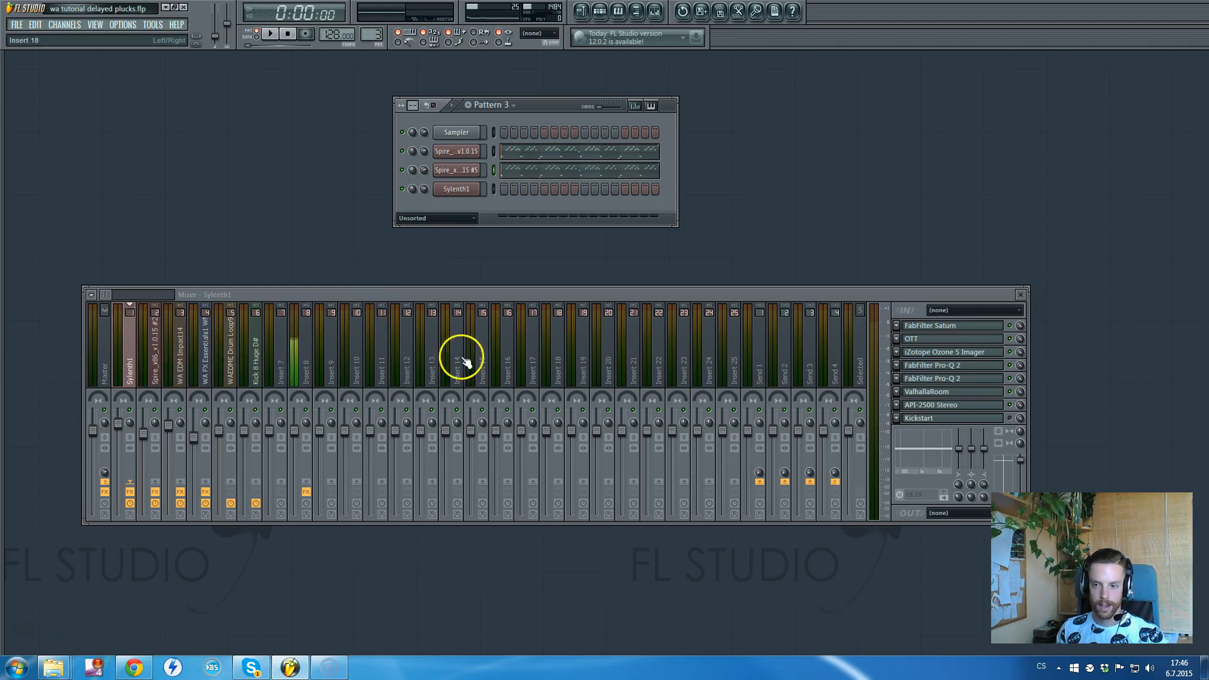
- Toggle the effects of the Sylenth1 mixer track and audition the first Spire channel with and without them
left_click(130, 493)
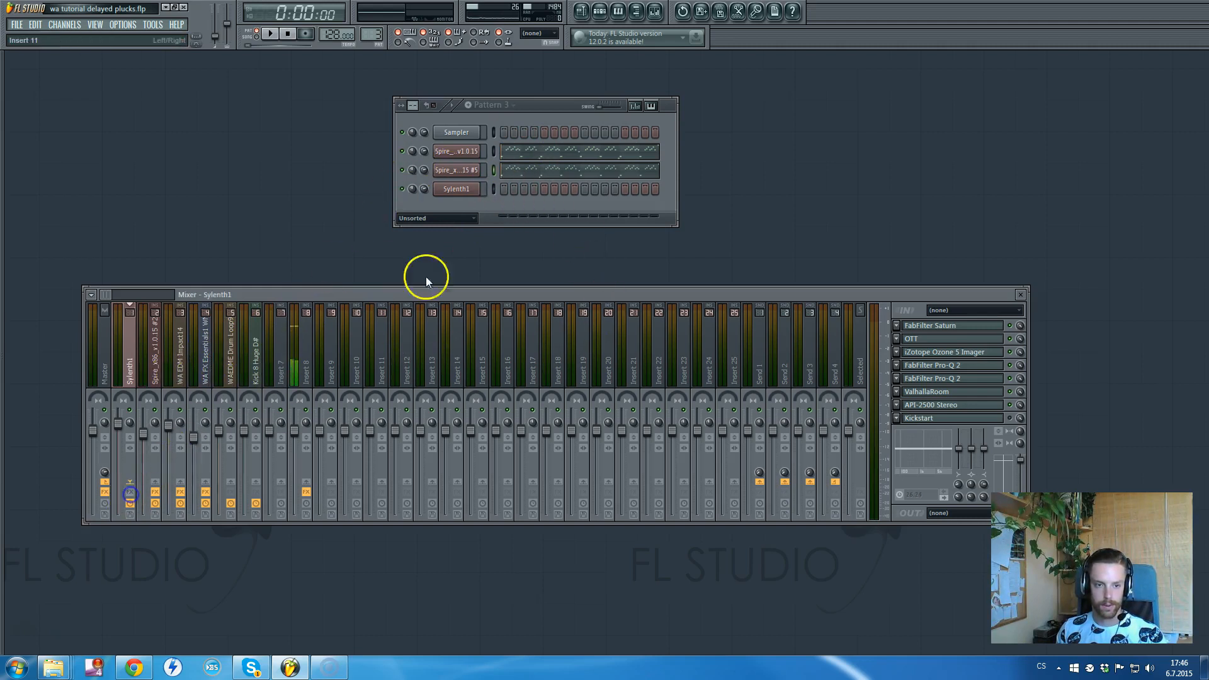
left_click(493, 151)
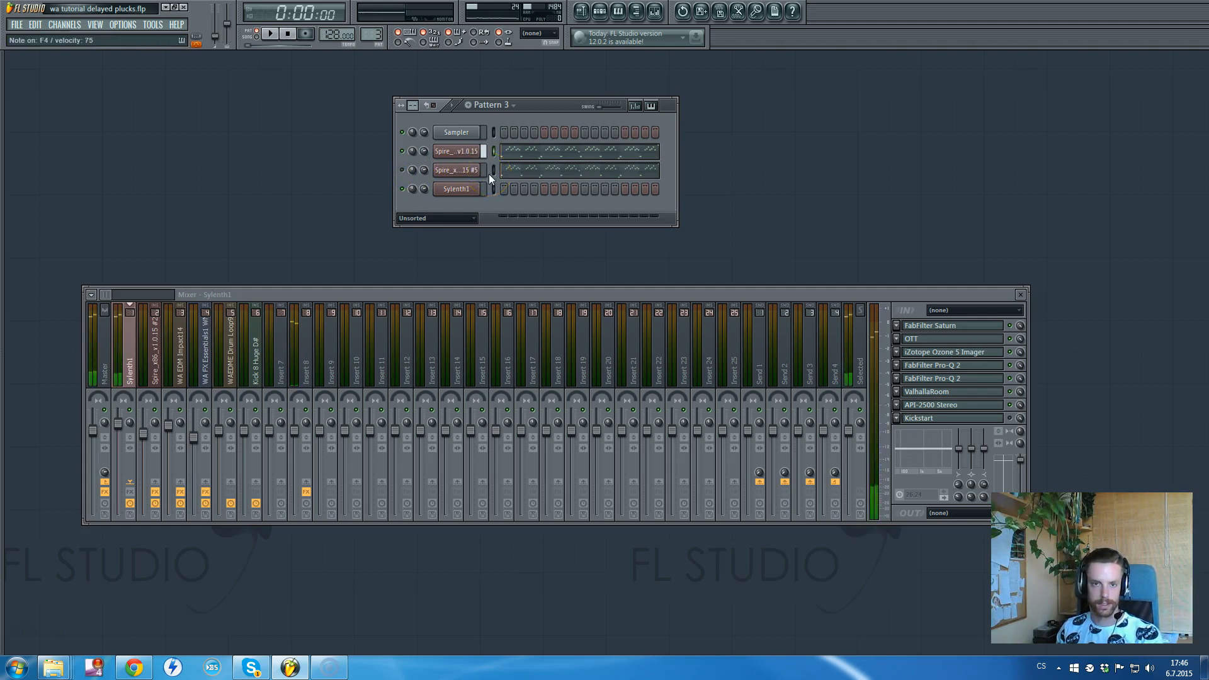
left_click(135, 497)
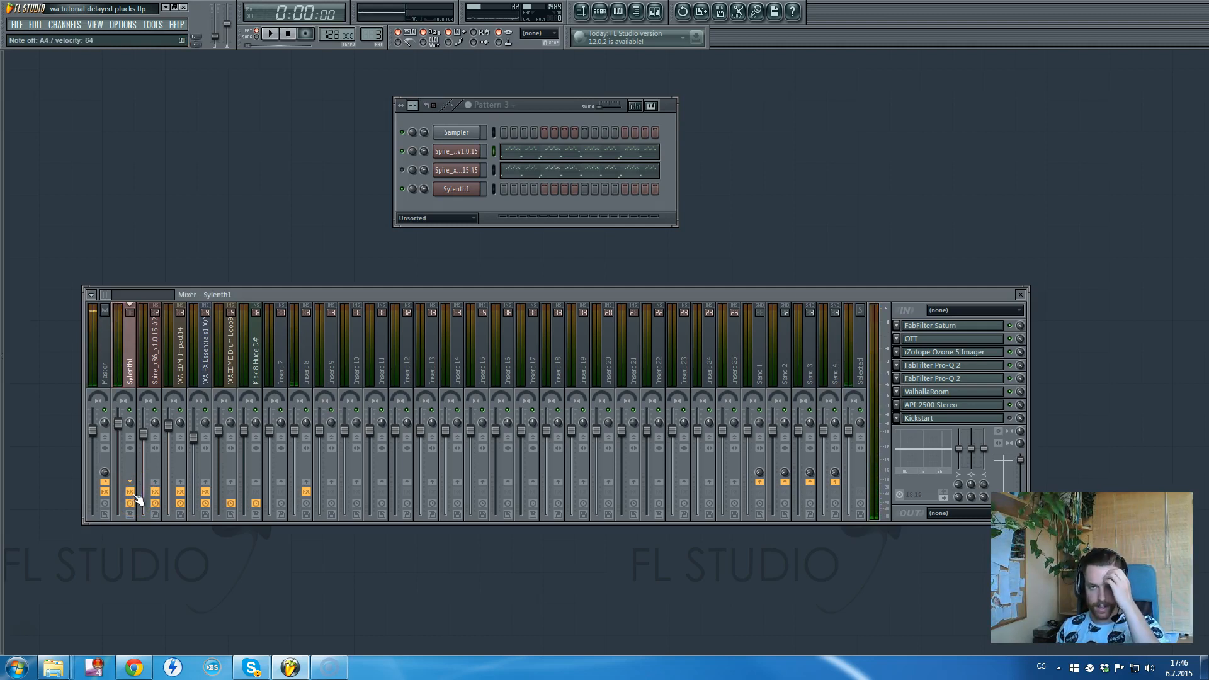
left_click(137, 498)
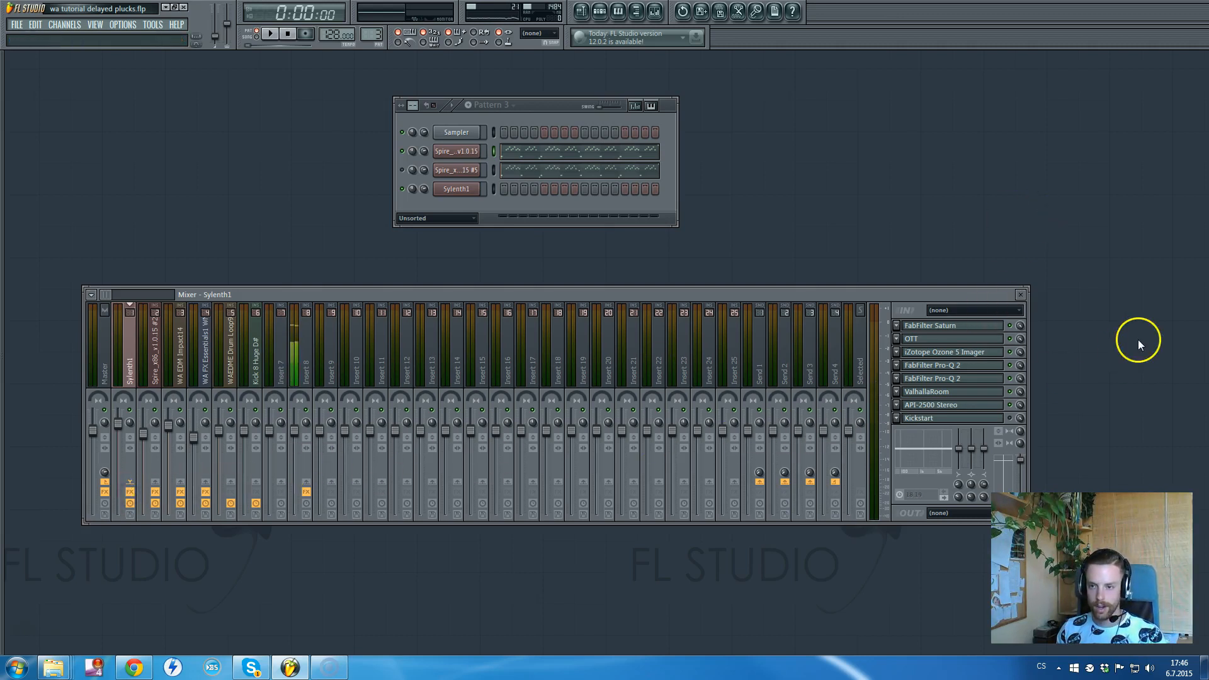
- Open FabFilter Saturn on the Sylenth1 mixer track, examine the settings of its frequency bands, and close it
left_click(942, 324)
left_click_drag(414, 183, 775, 250)
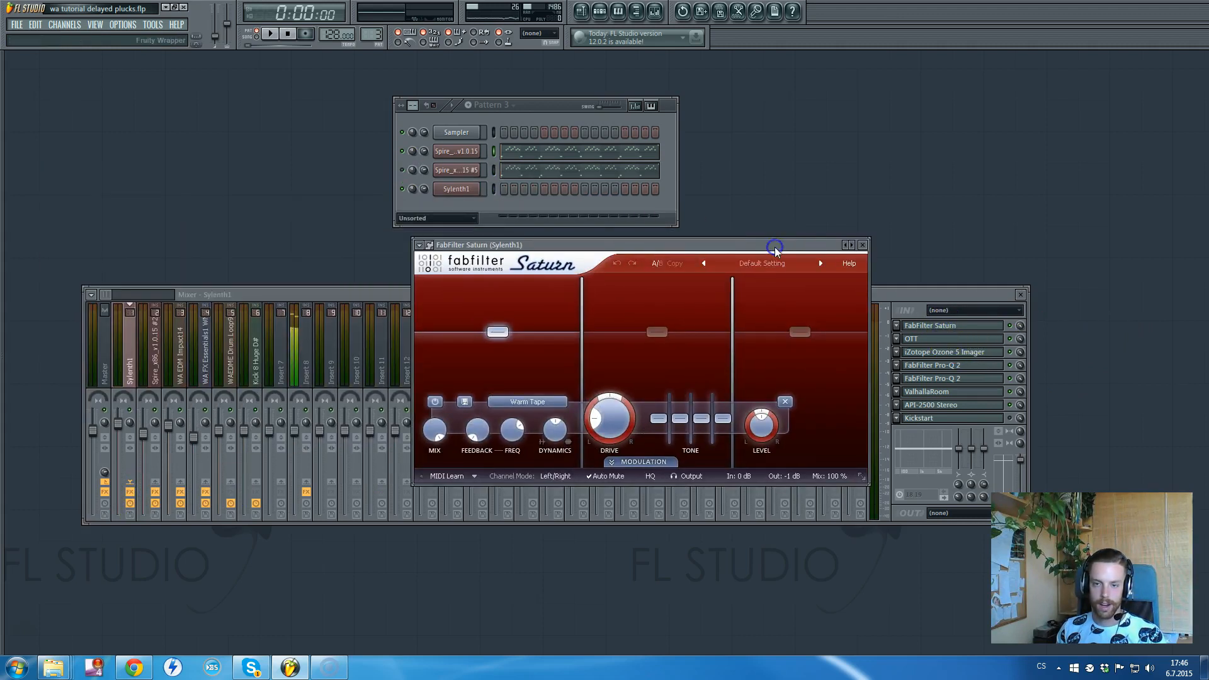
left_click_drag(546, 102, 544, 97)
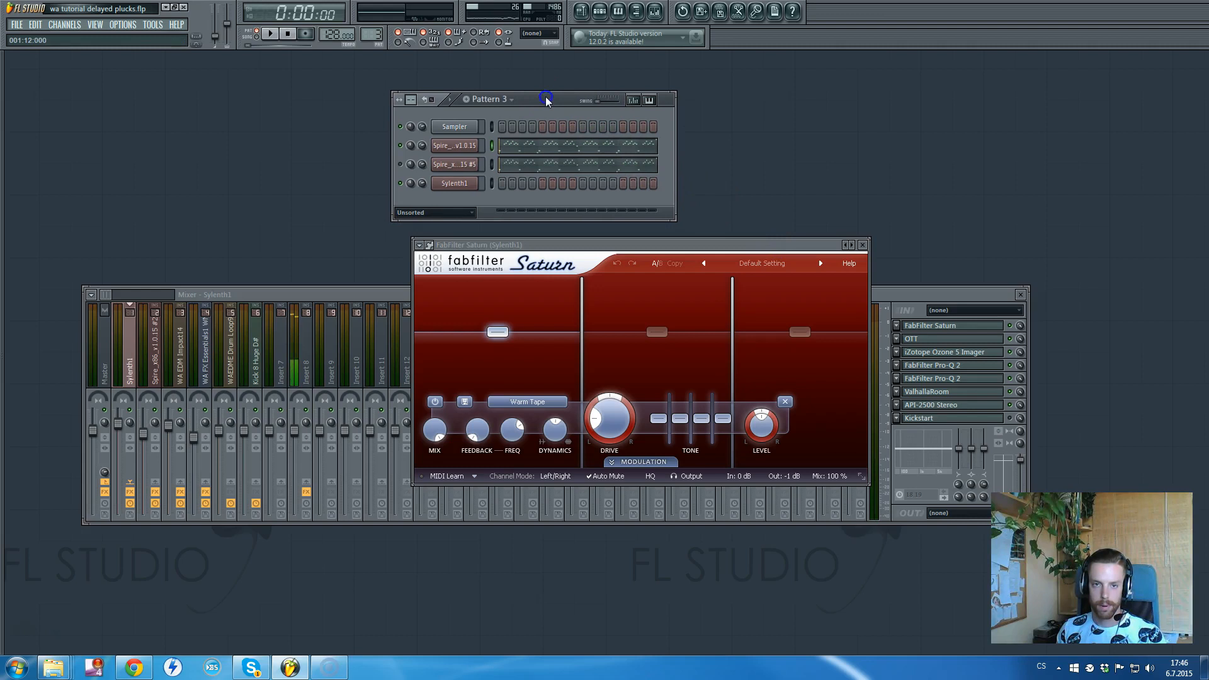
left_click(699, 339)
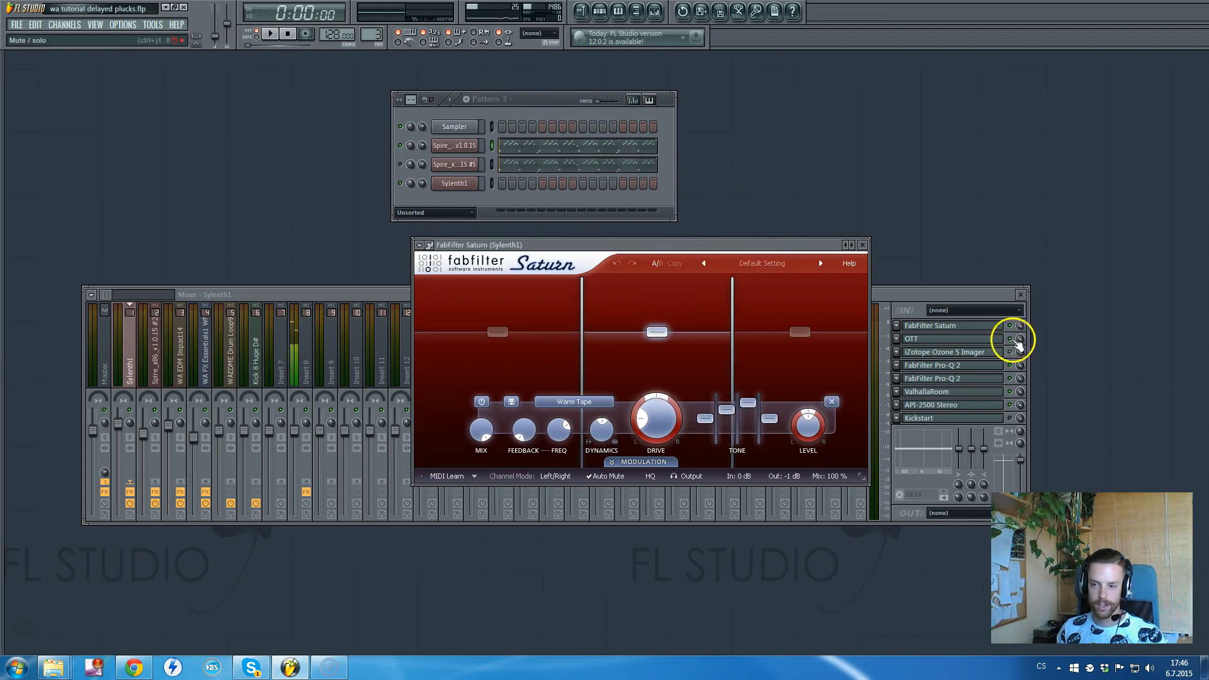
left_click(1014, 393)
left_click(1010, 363)
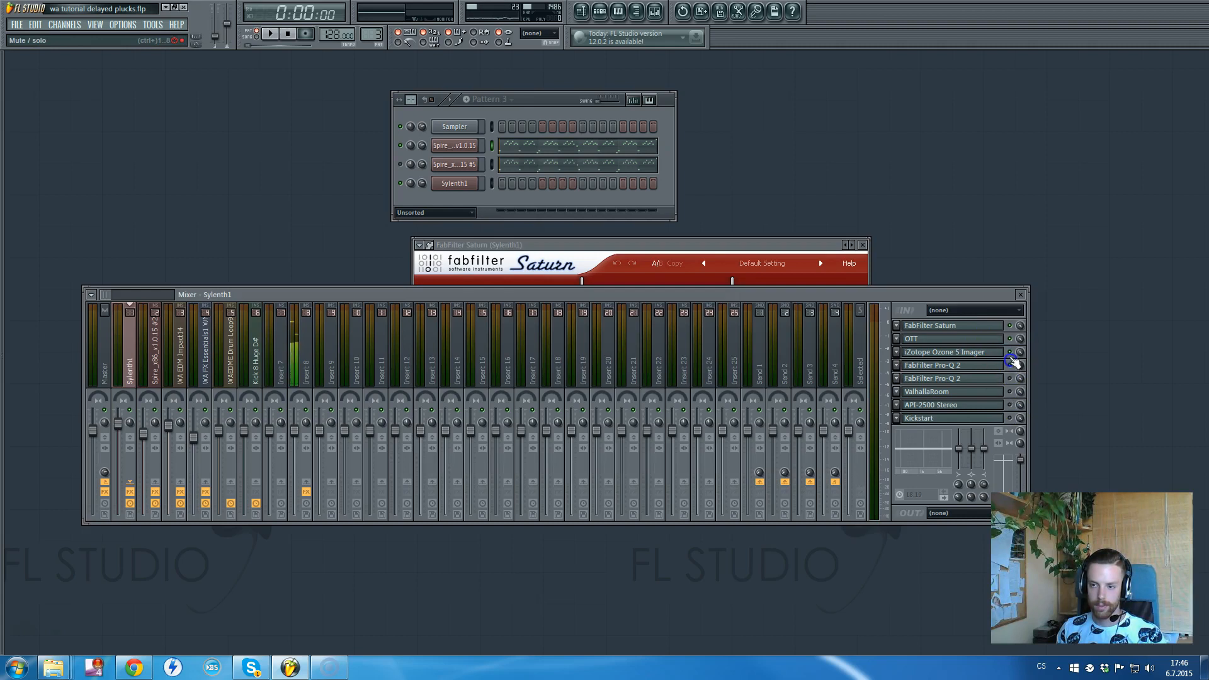
left_click(758, 246)
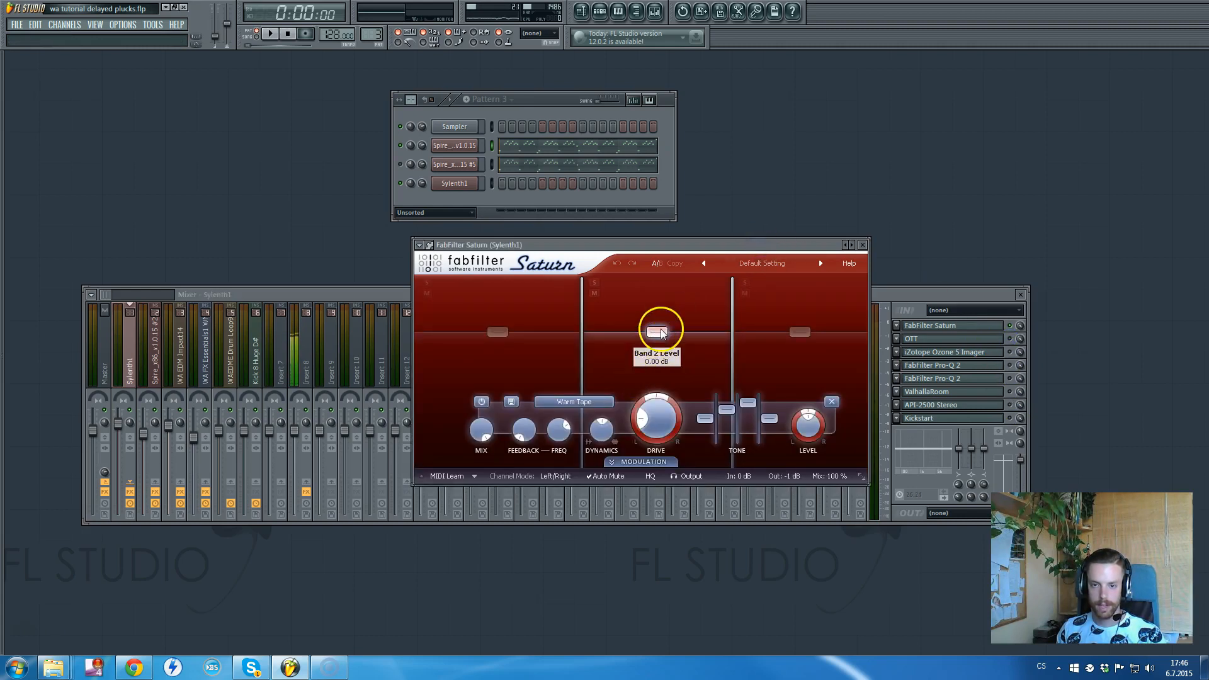
left_click(798, 332)
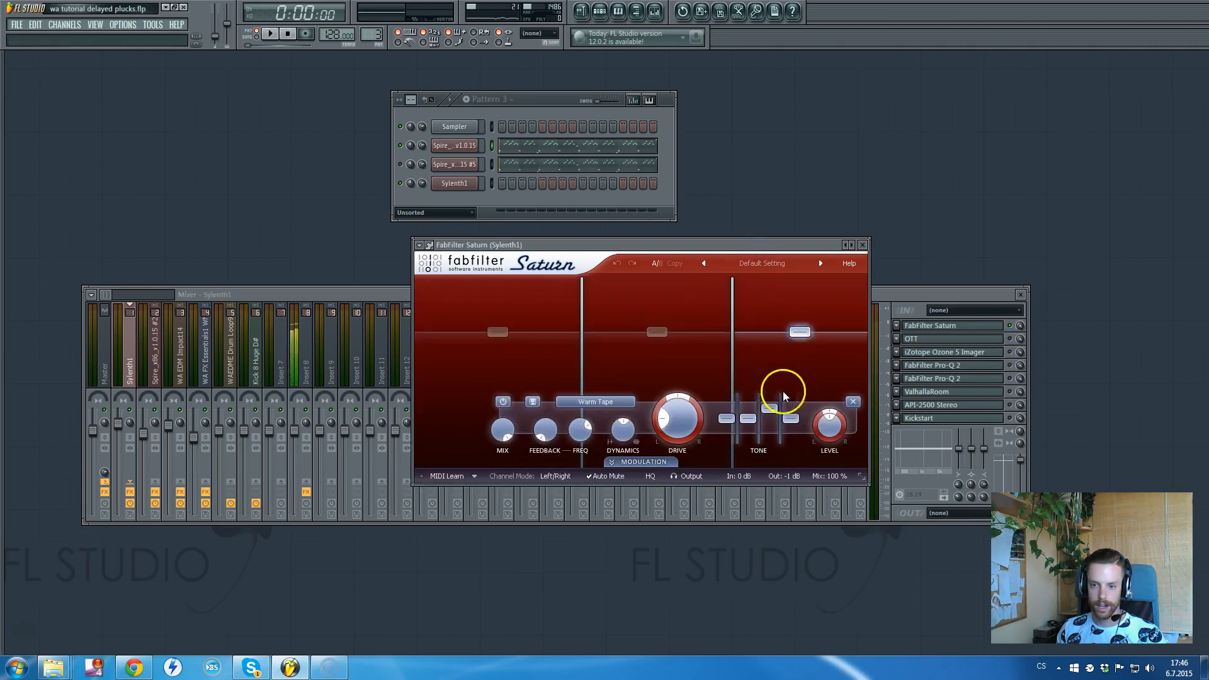
left_click(863, 245)
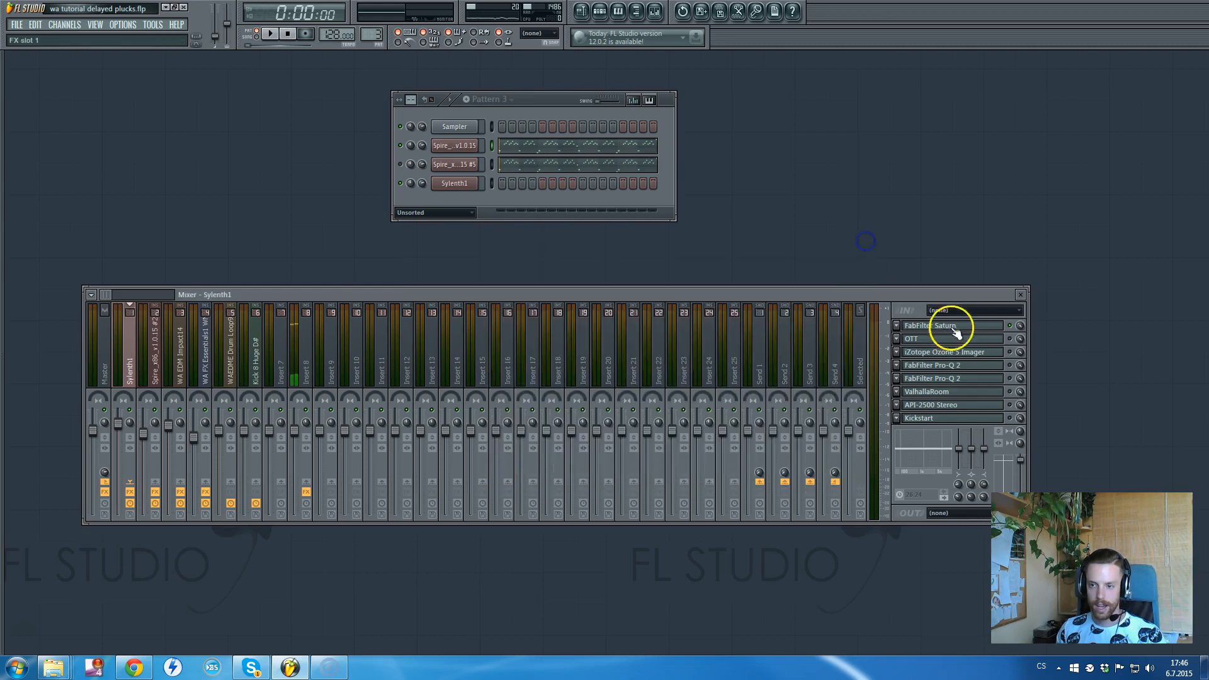
- Open OTT on the Sylenth1 mixer track, place it below the channel rack to examine its compressor settings, and close it
left_click(1000, 340)
left_click_drag(162, 161, 514, 201)
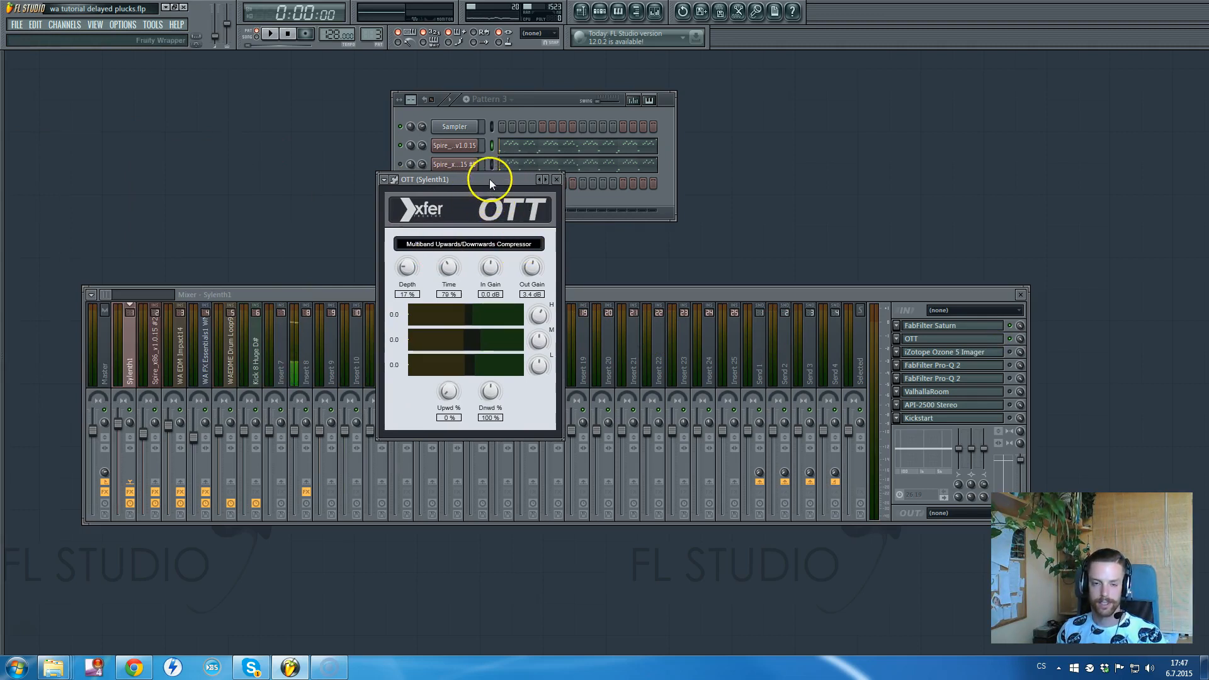
left_click_drag(489, 179, 486, 201)
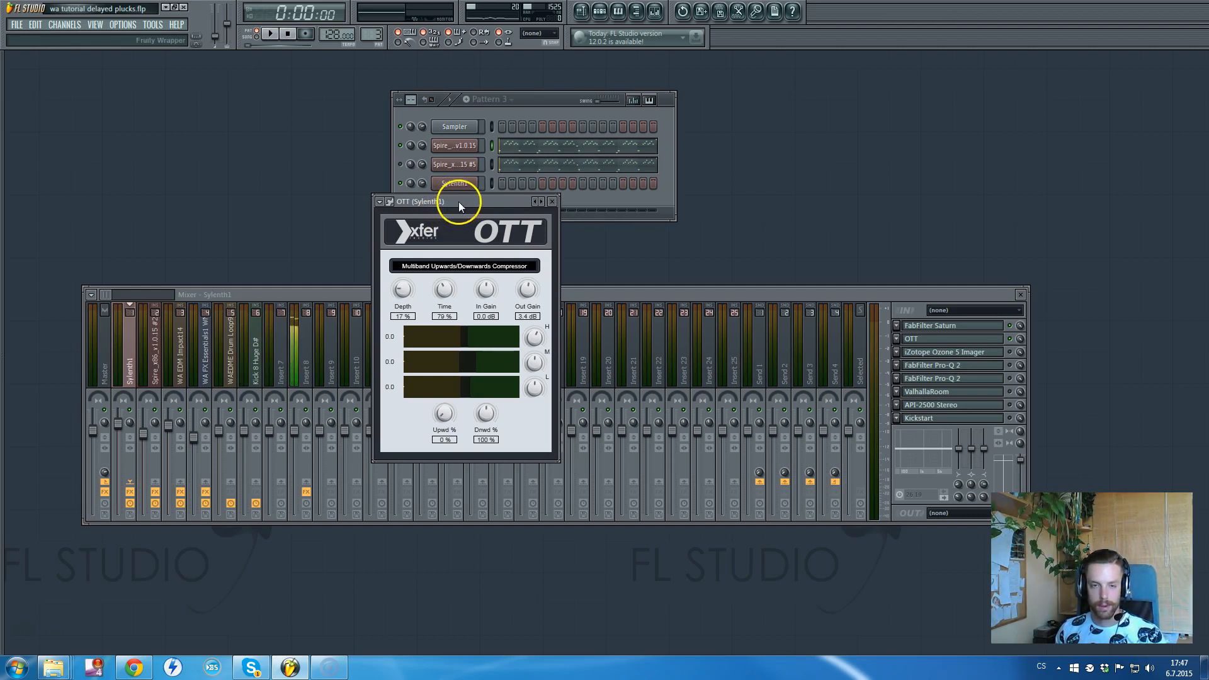
left_click_drag(502, 199, 542, 225)
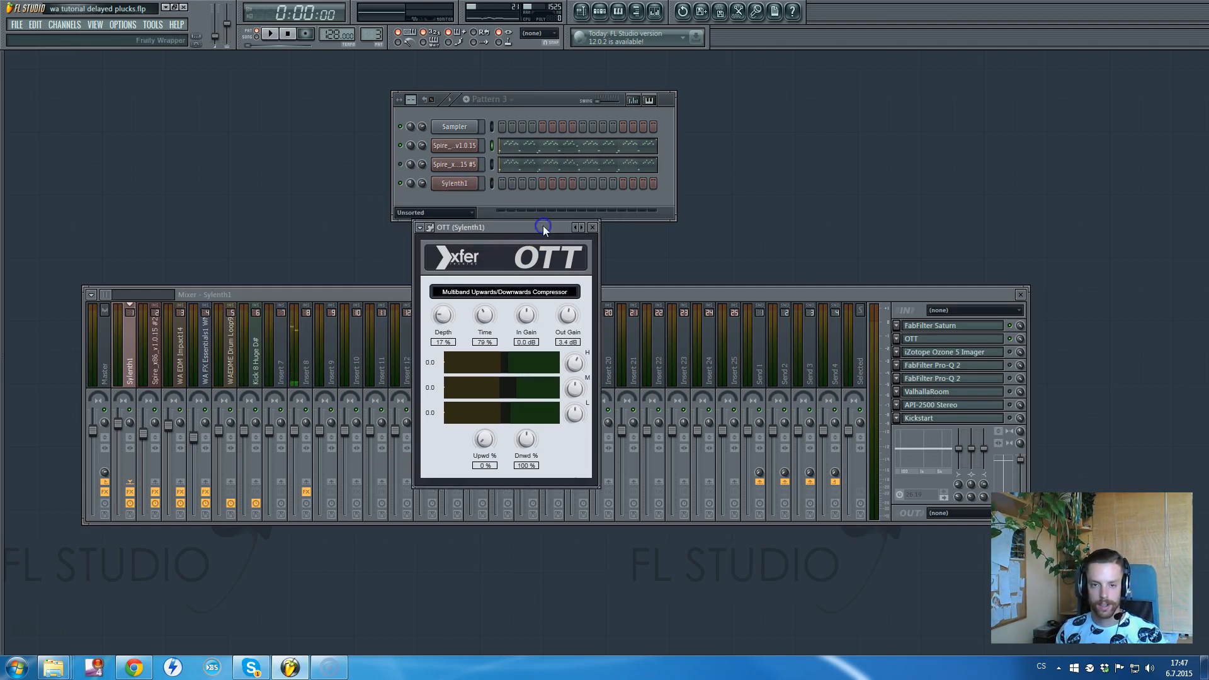
left_click(592, 228)
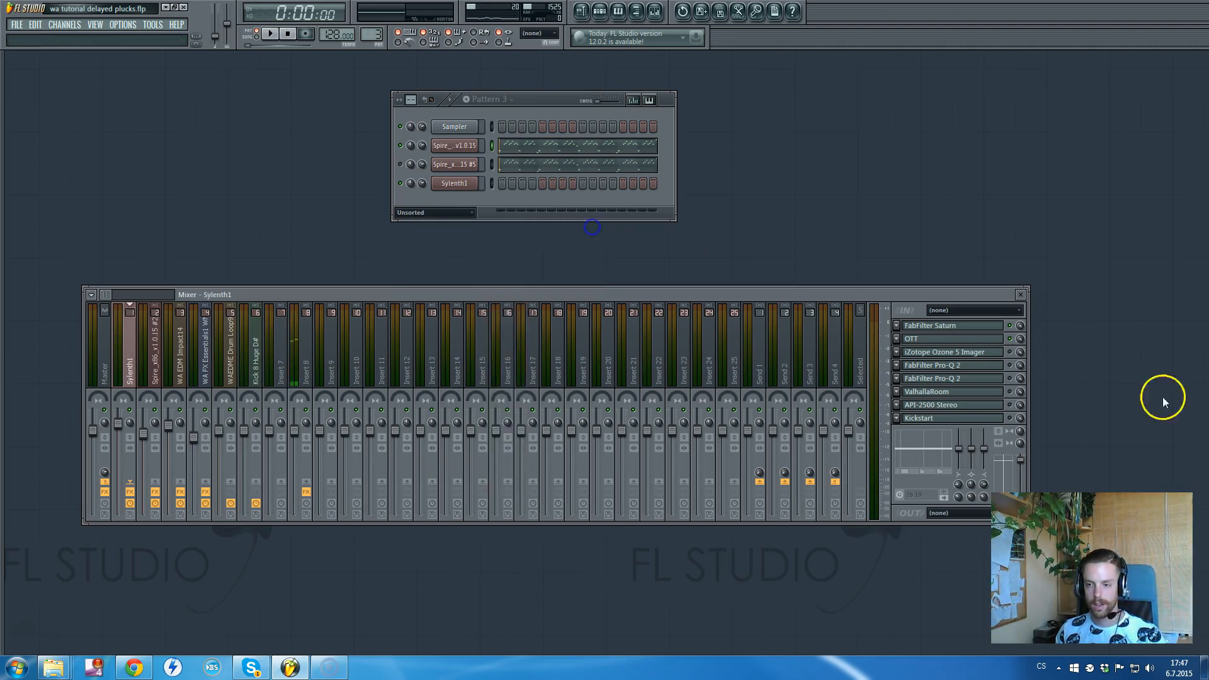
- Examine the iZotope Ozone 5 Imager and both FabFilter Pro-Q 2 equalizers of the Sylenth1 mixer track, closing each one
left_click(971, 353)
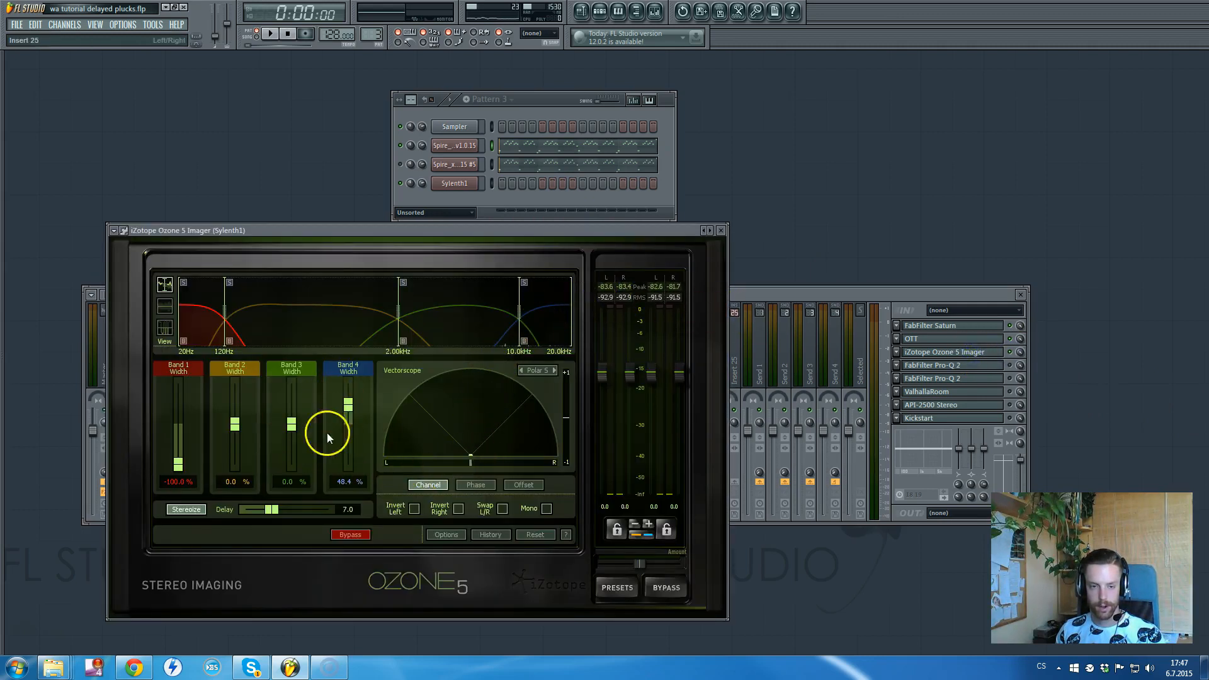
left_click(721, 231)
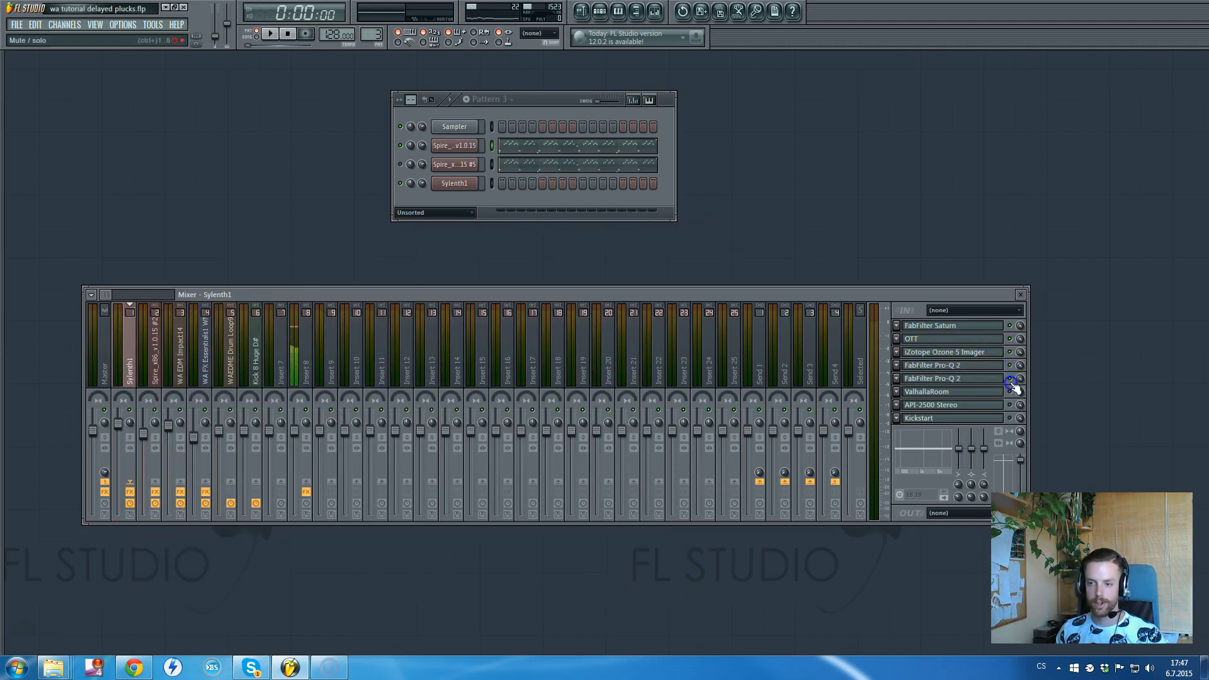
left_click(969, 375)
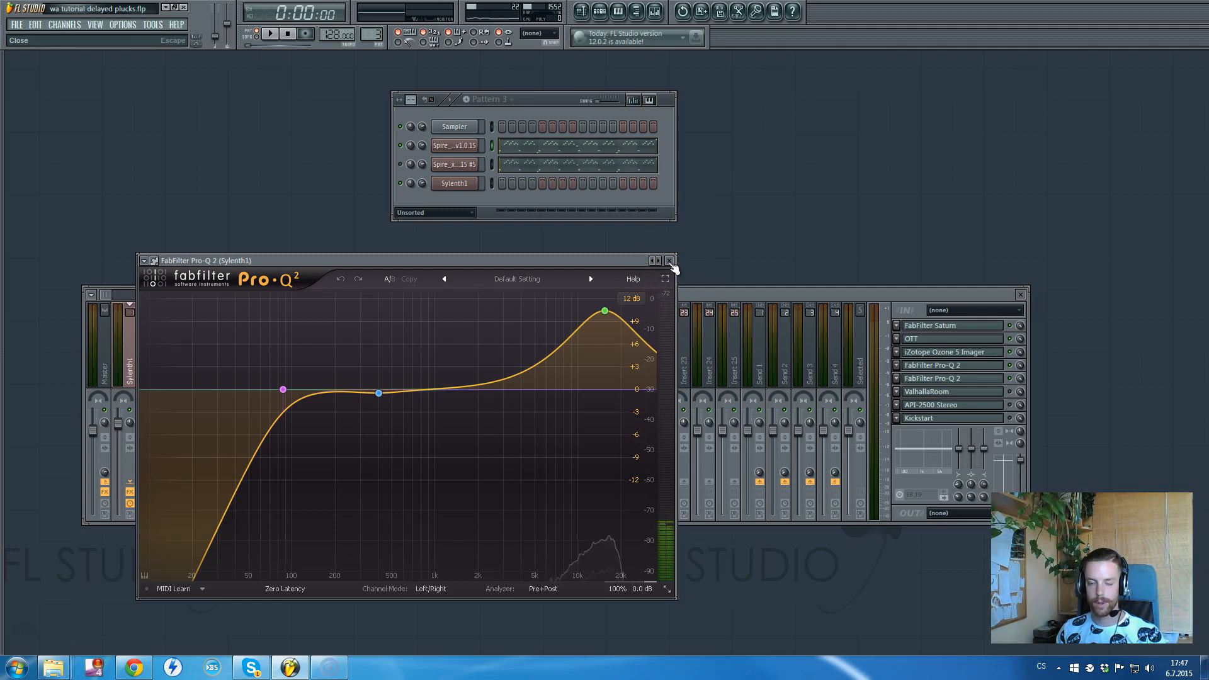
left_click(671, 262)
left_click(970, 381)
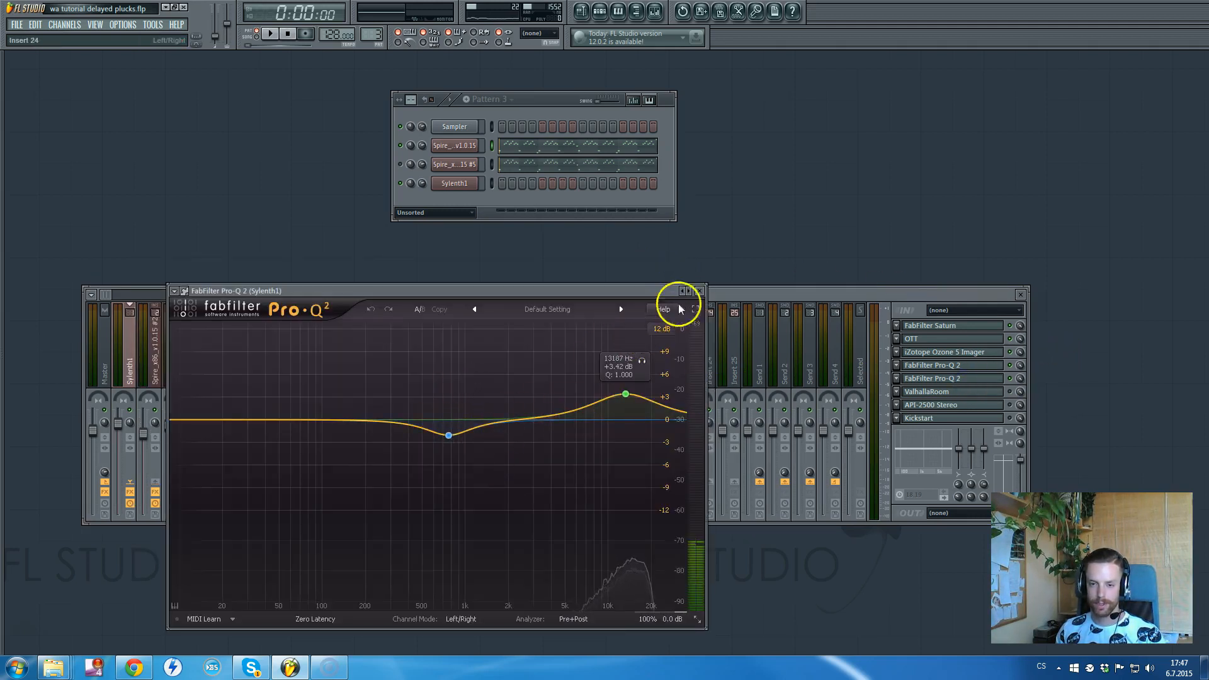
left_click(702, 291)
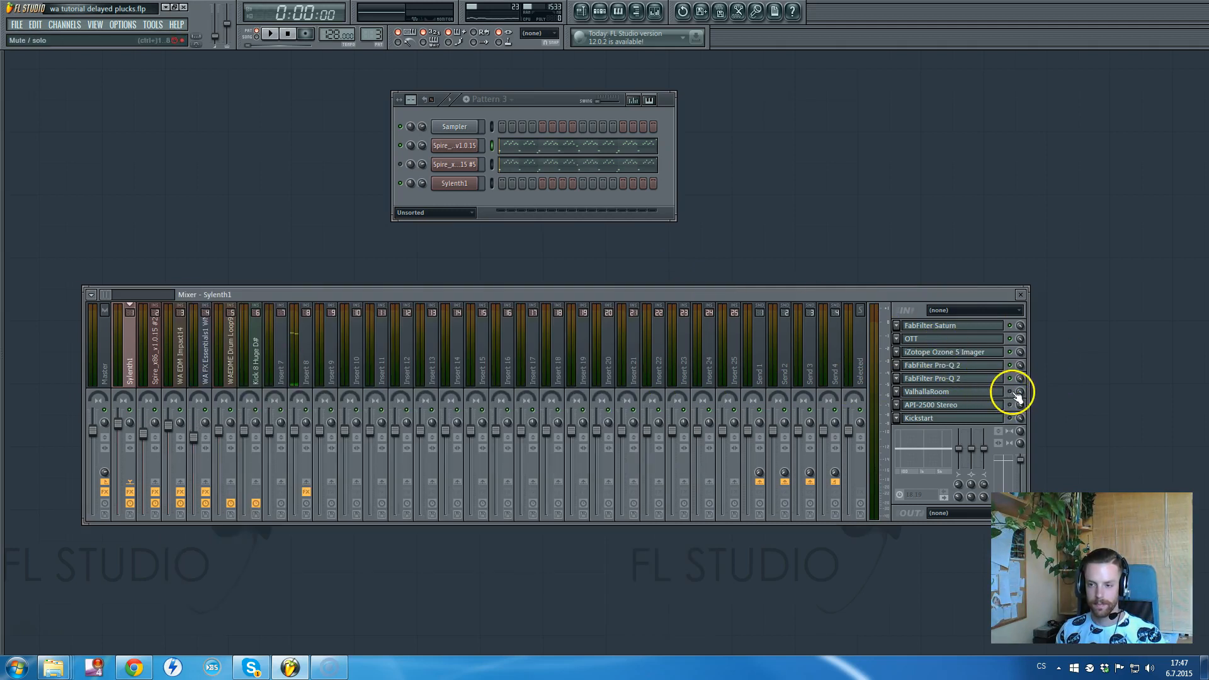
- Open ValhallaRoom on the Sylenth1 mixer track, examine its reverb settings, and close it
left_click(998, 393)
left_click_drag(344, 198, 536, 219)
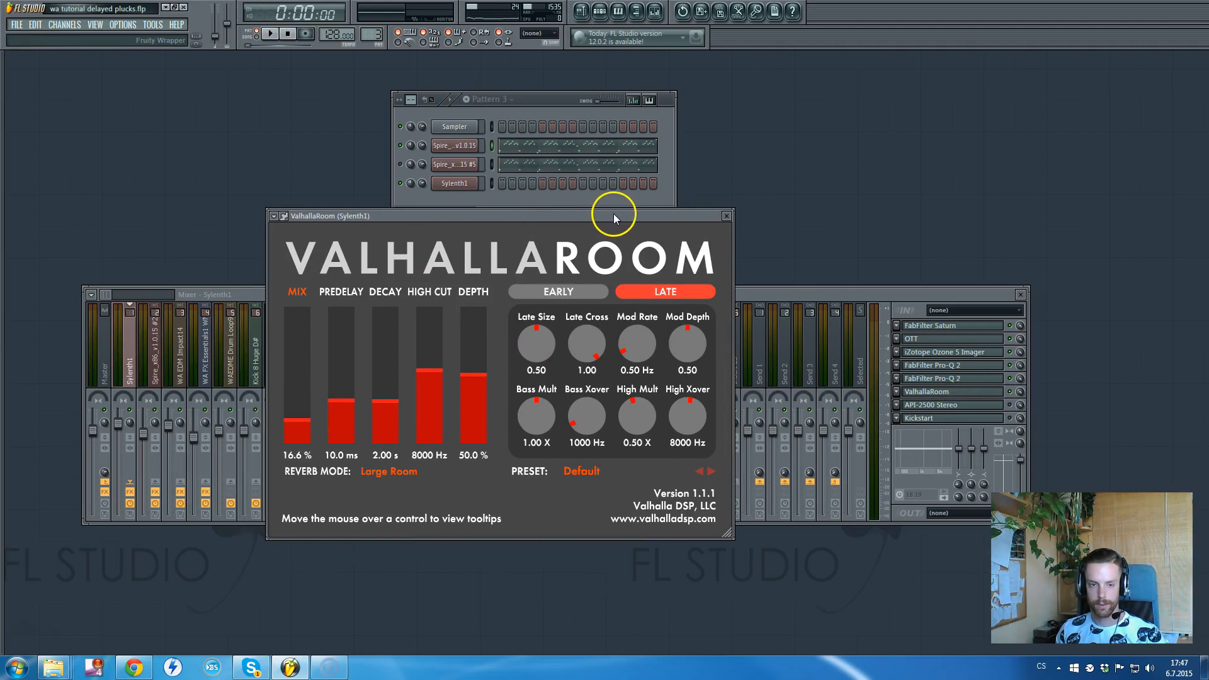
key("Escape")
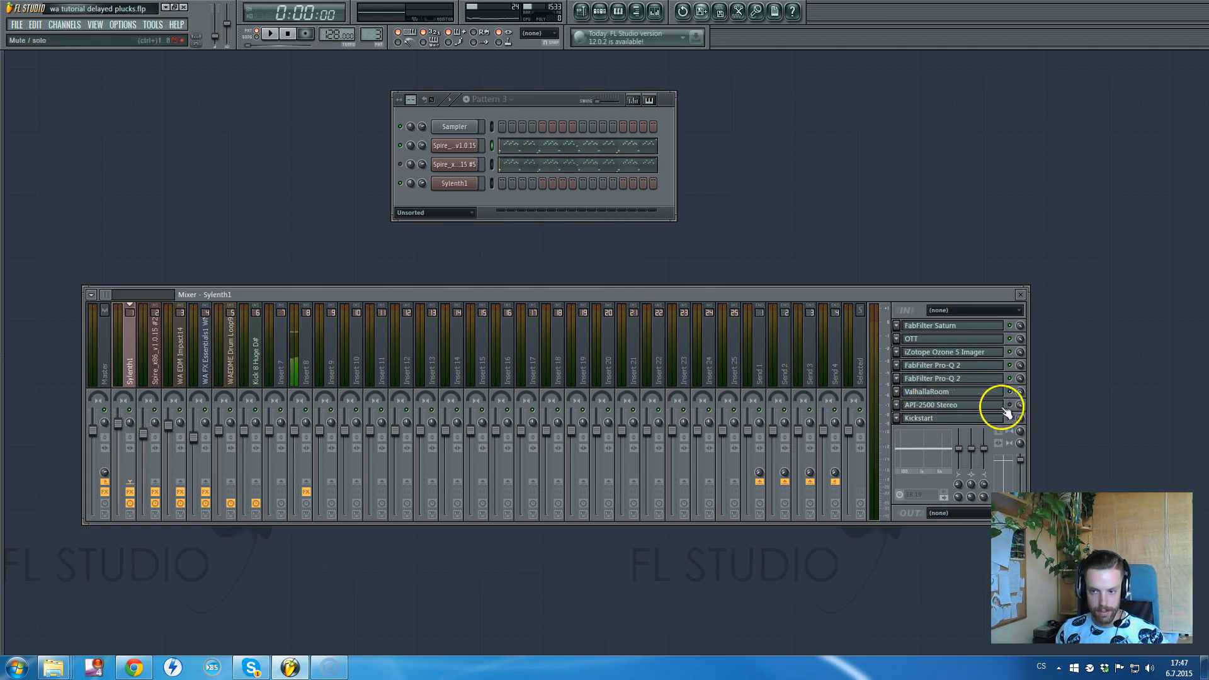
- Open API-2500 Stereo on the Sylenth1 mixer track below the channel rack, and toggle the API-2500 Stereo and Kickstart effects
left_click(956, 406)
left_click_drag(587, 320, 709, 237)
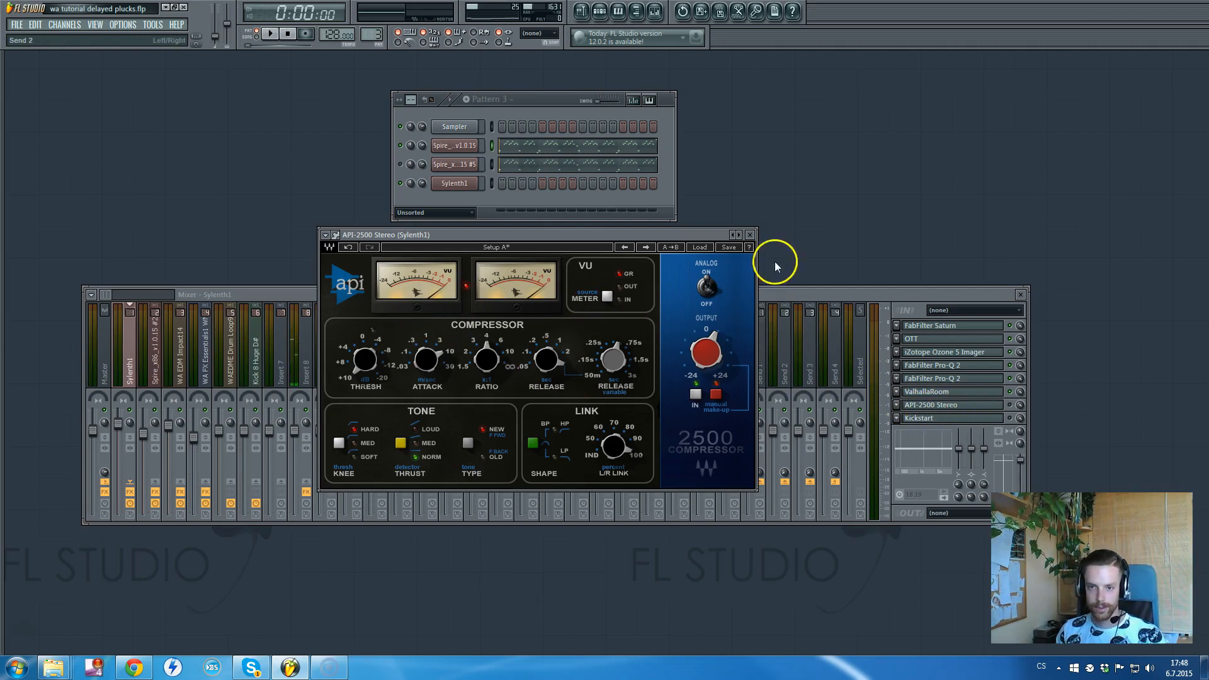
left_click(811, 296)
left_click(673, 239)
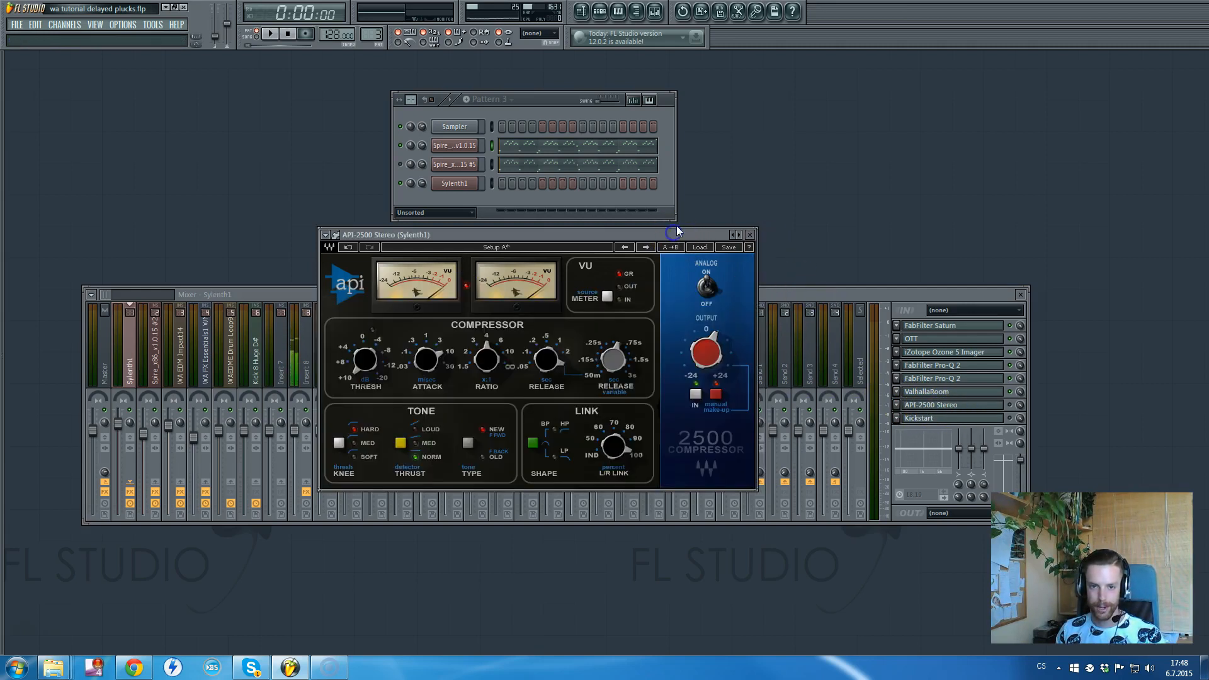
left_click(1014, 406)
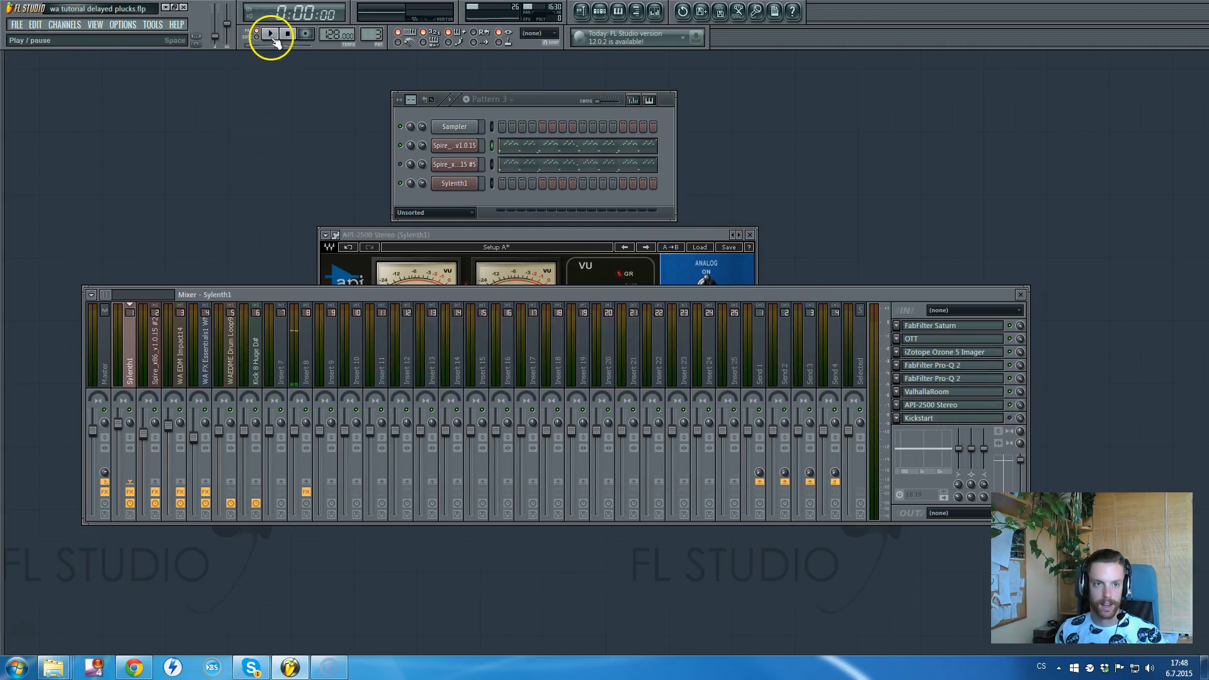
left_click(1009, 416)
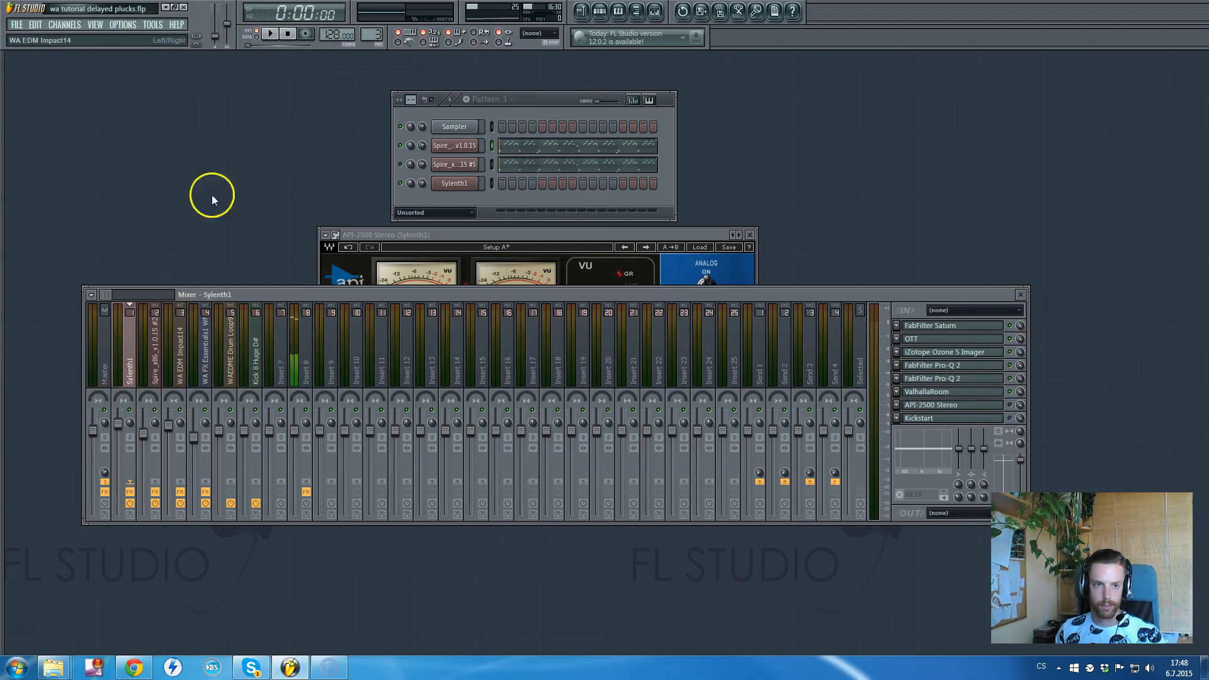
- Play Pattern 3 with the effect chain and examine the API-2500 compressor's settings and meters during playback
left_click(269, 34)
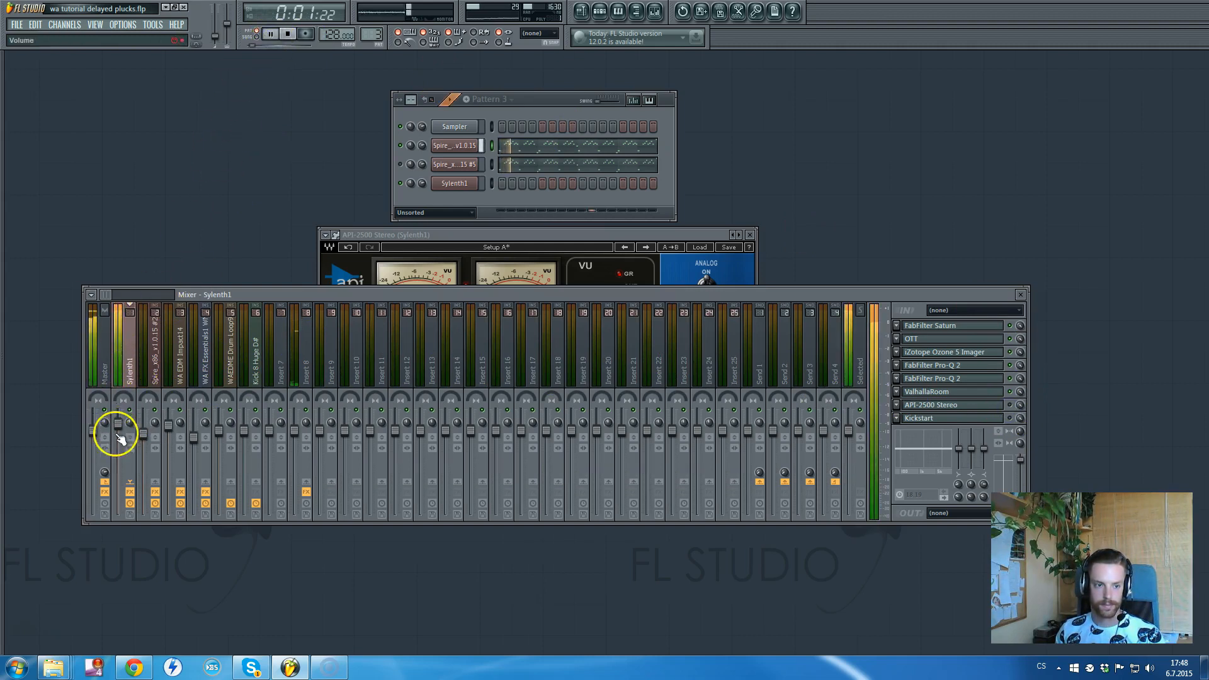
left_click(269, 34)
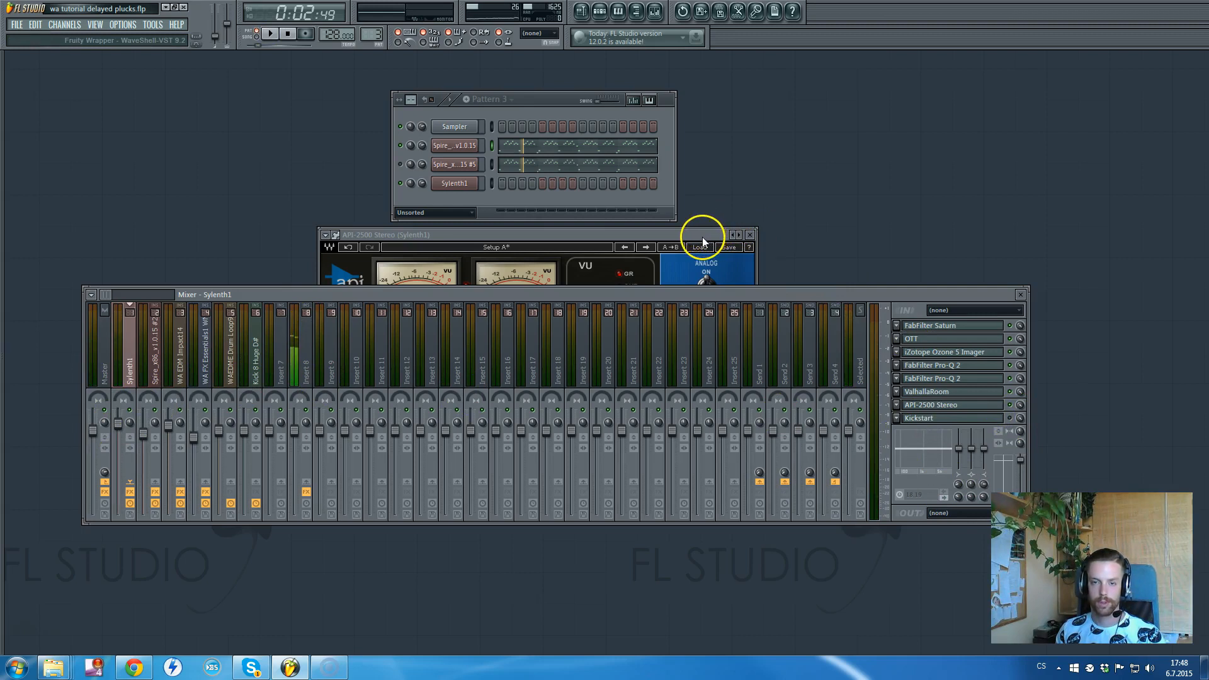
left_click_drag(701, 237, 715, 237)
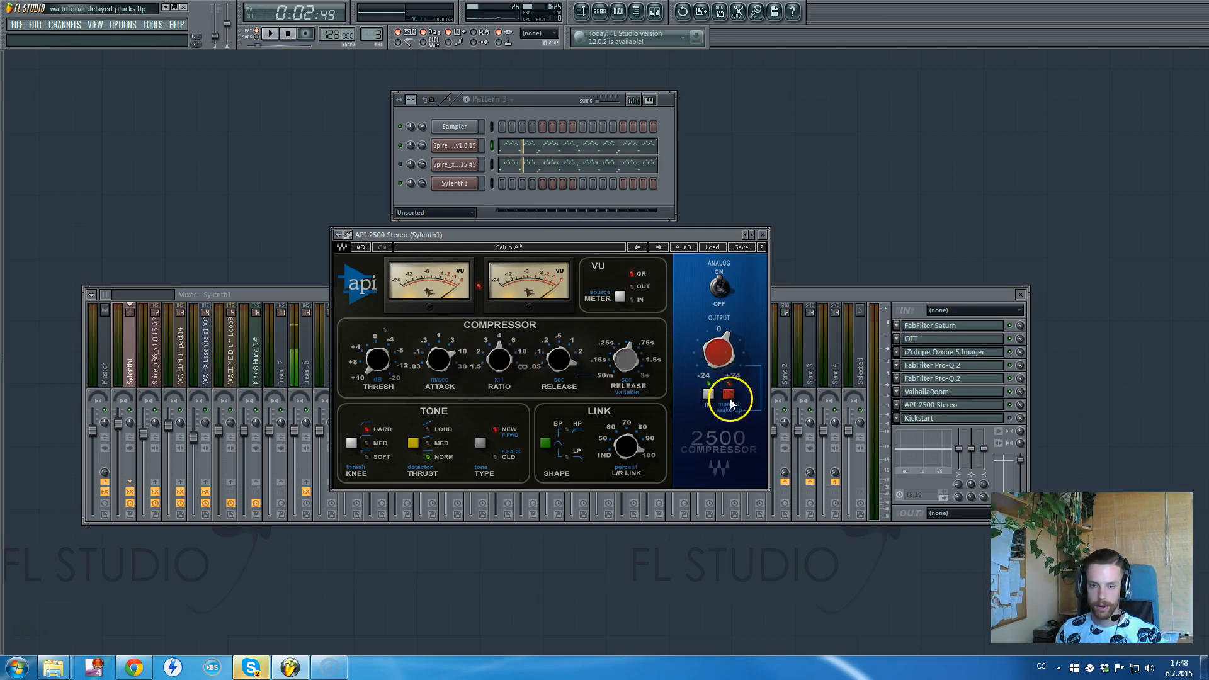
left_click(271, 33)
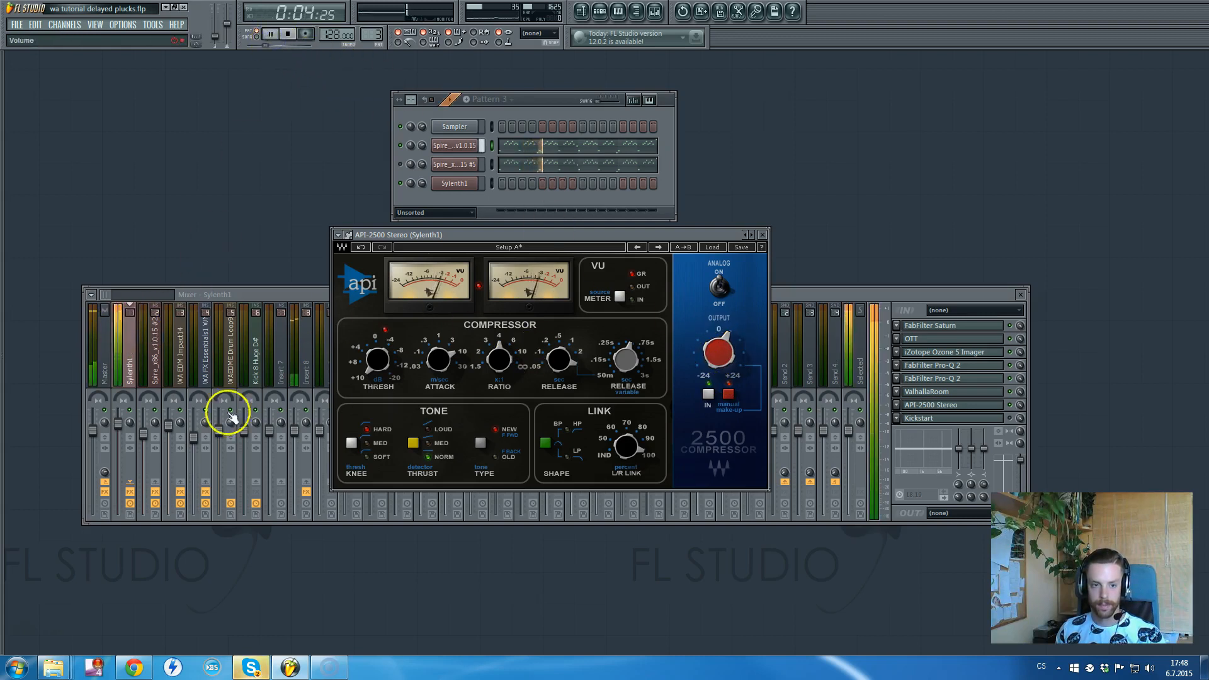
- Reset the Sylenth1 mixer track's volume fader, raise it slightly, and audition the pattern again
right_click(119, 424)
left_click(125, 429)
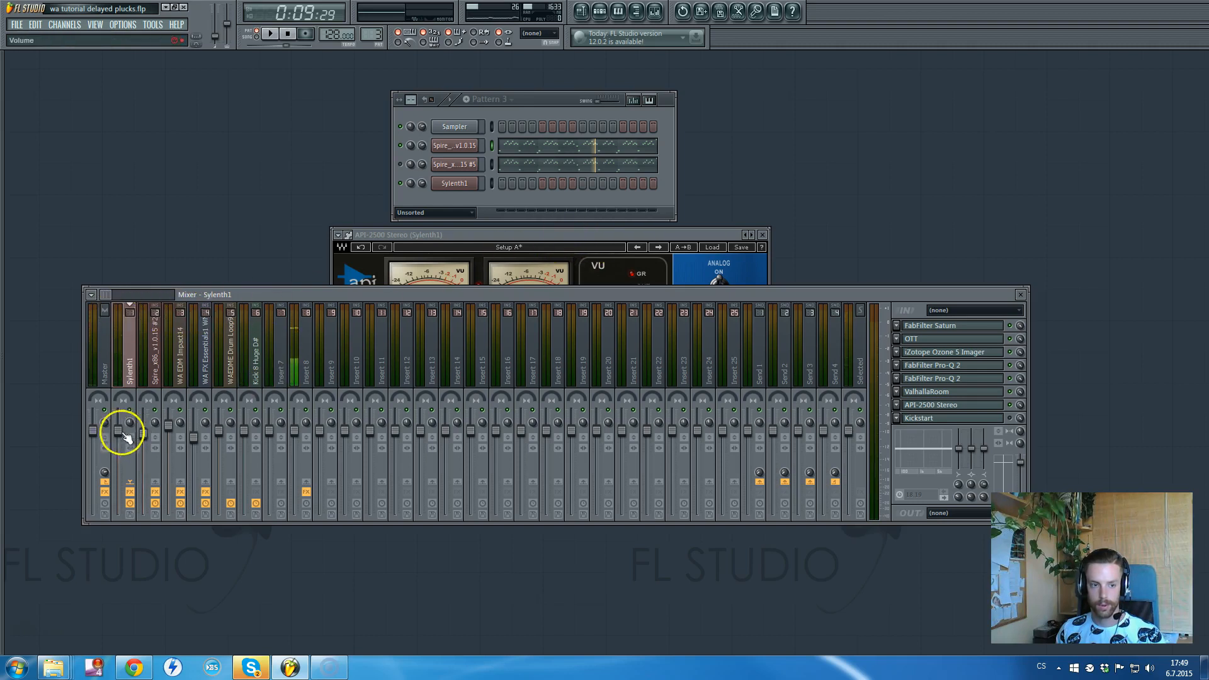
left_click_drag(115, 432, 115, 426)
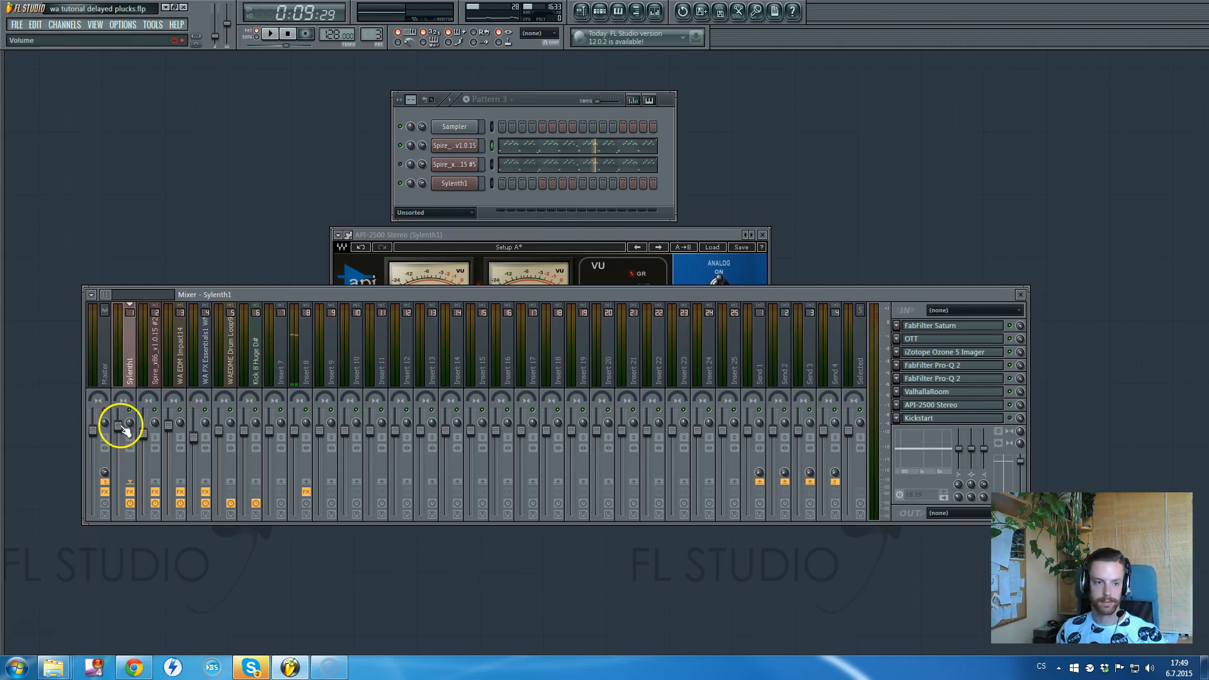
left_click(309, 106)
left_click(277, 33)
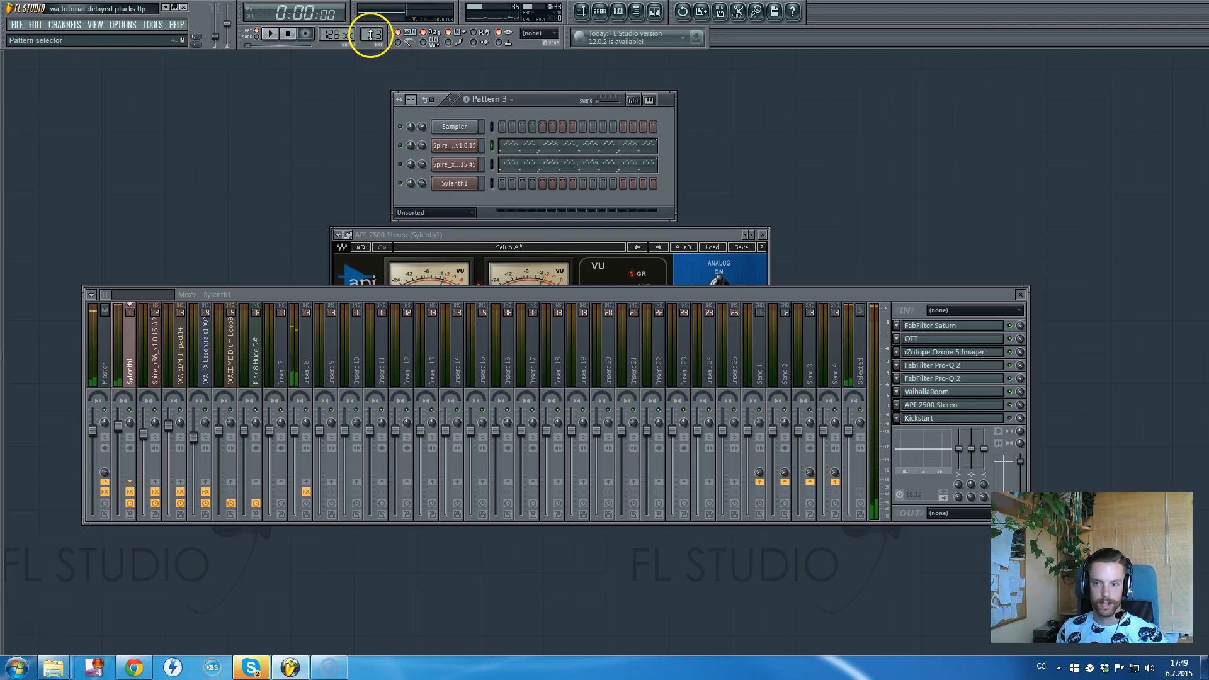
- Open Pattern 2 from the playlist and examine the Sylenth1 channel's Redhead Lead Lucky preset, returning to the playlist
key("F5")
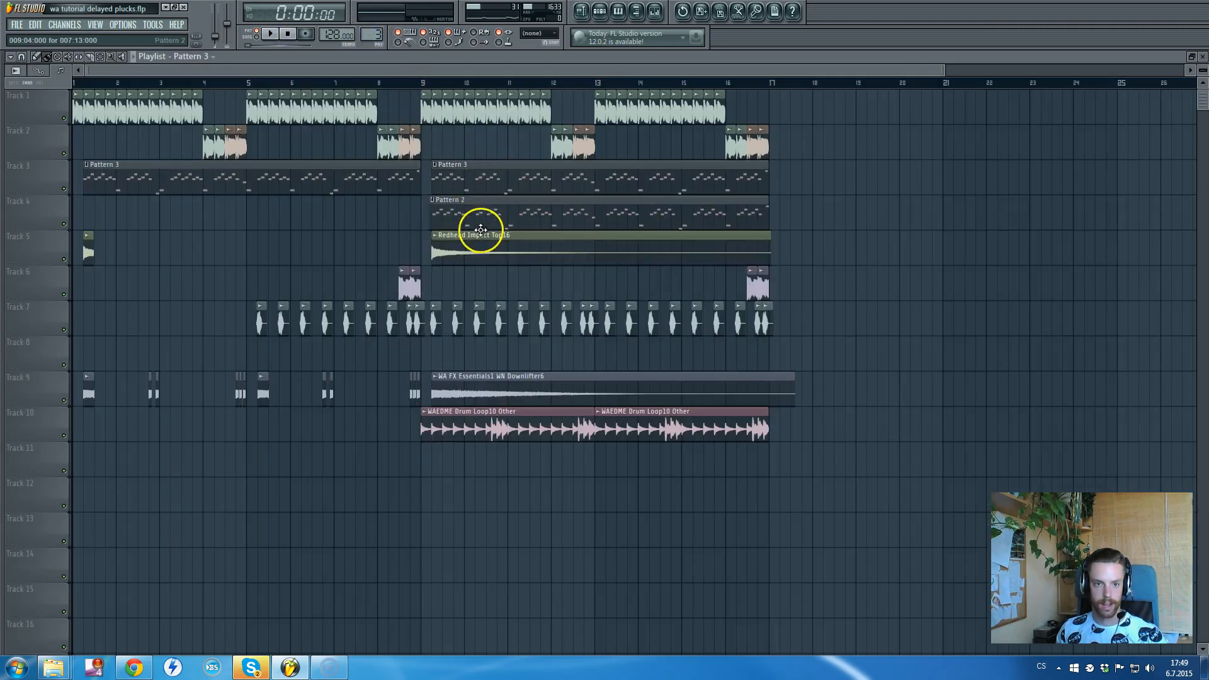
double_click(548, 208)
right_click(550, 57)
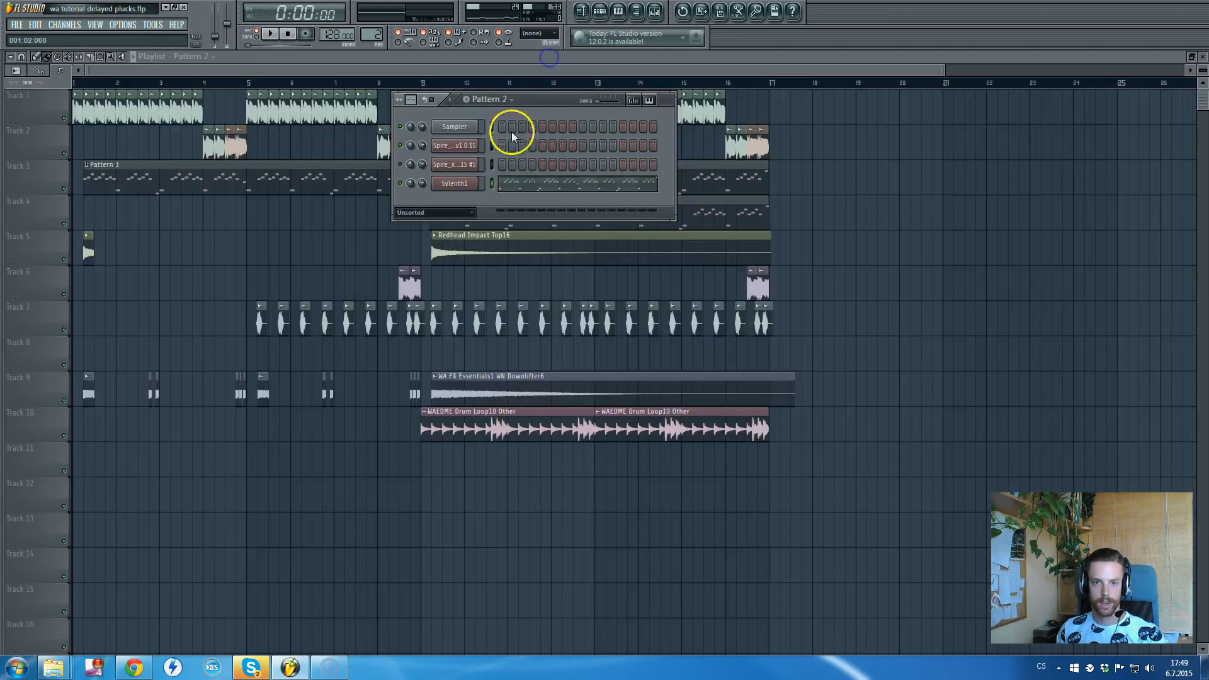
left_click(461, 188)
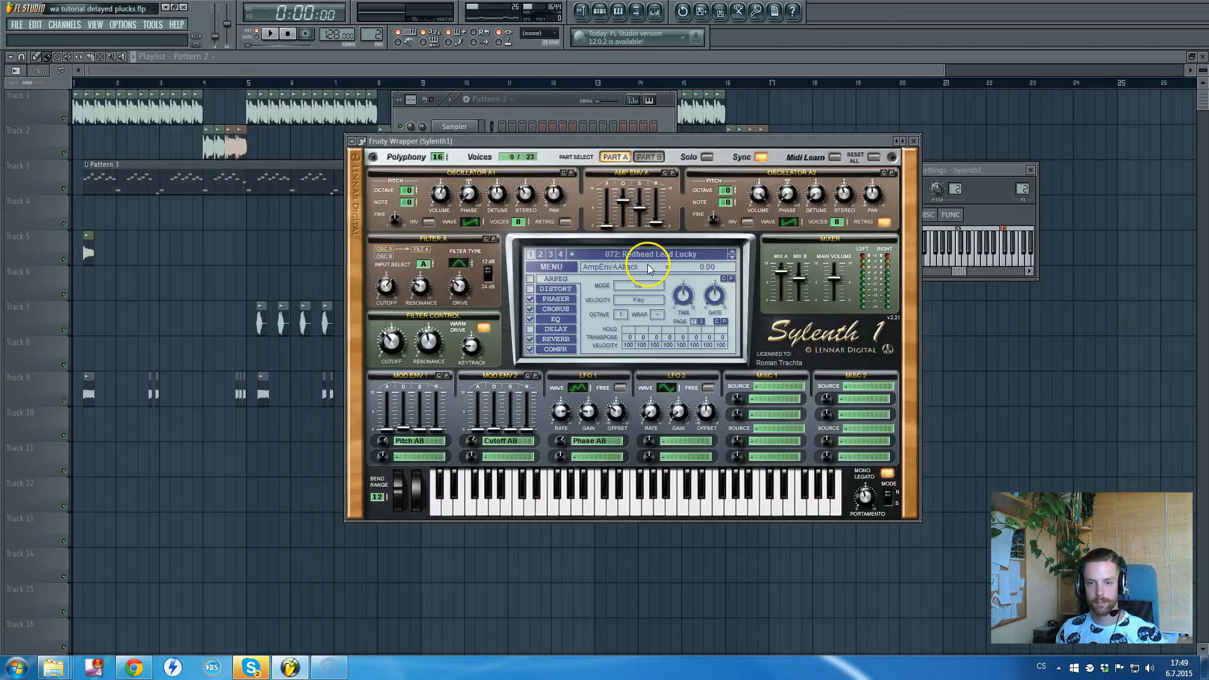
left_click(636, 62)
left_click(648, 64)
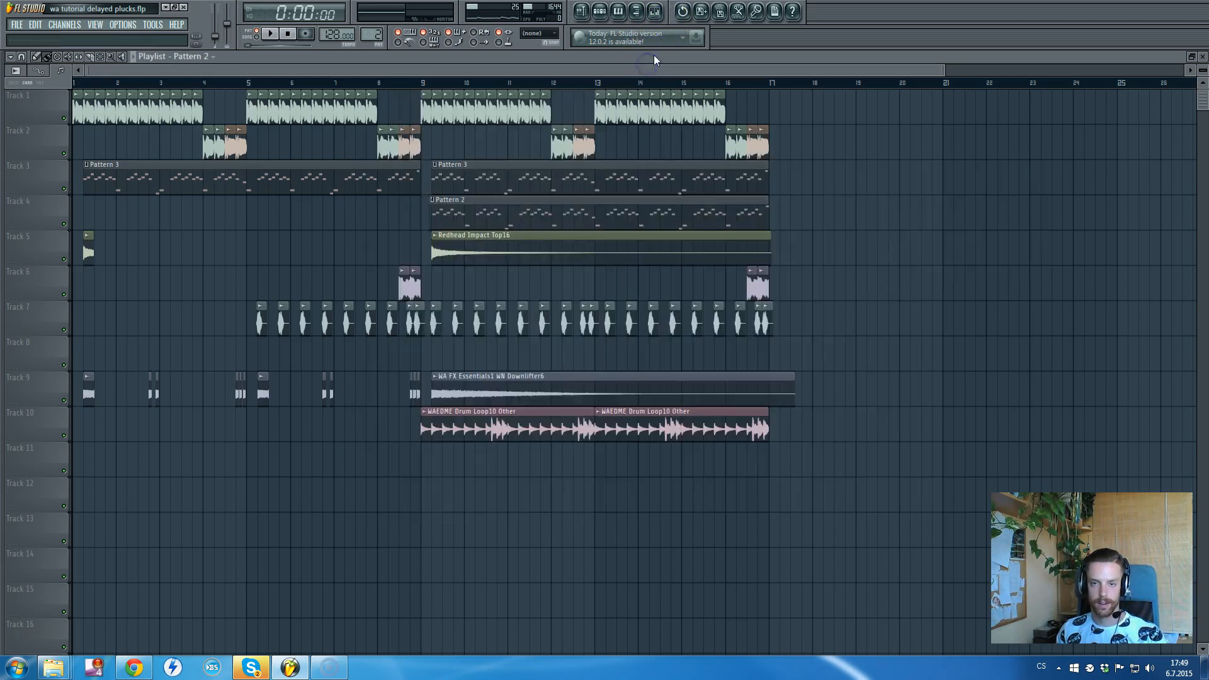
- Open the mixer and examine the FabFilter Pro-Q 2 and FabFilter Saturn settings on the second Spire track
key("F5")
left_click(655, 11)
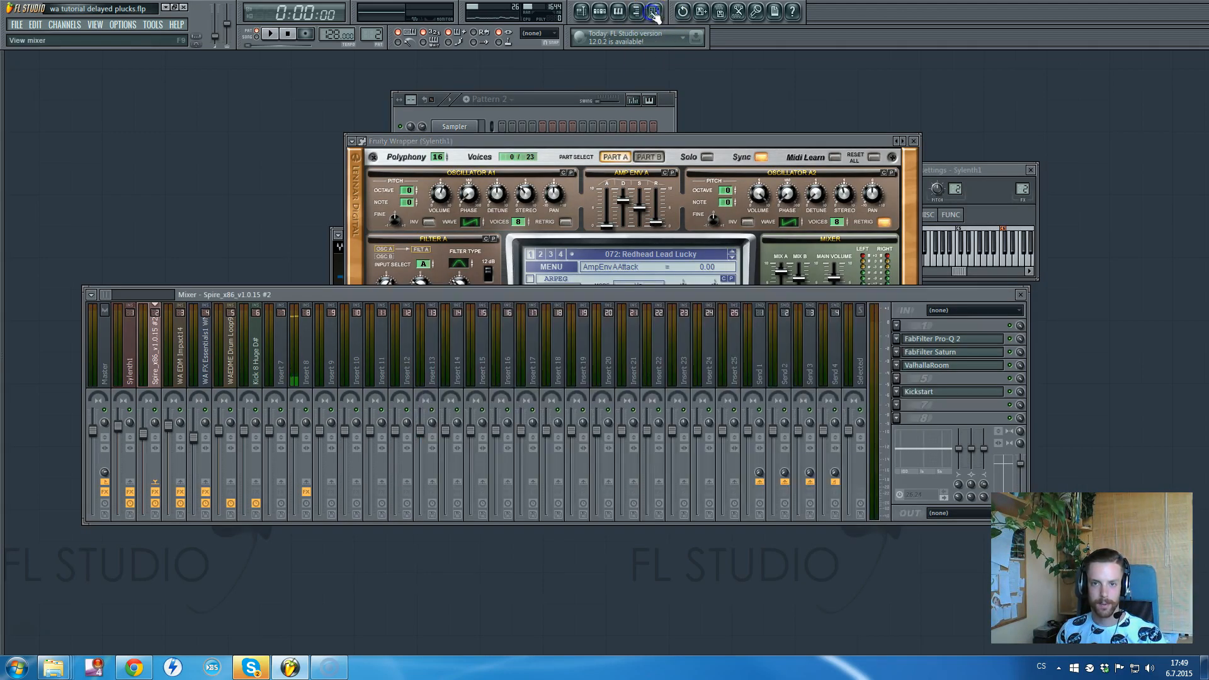
left_click(993, 342)
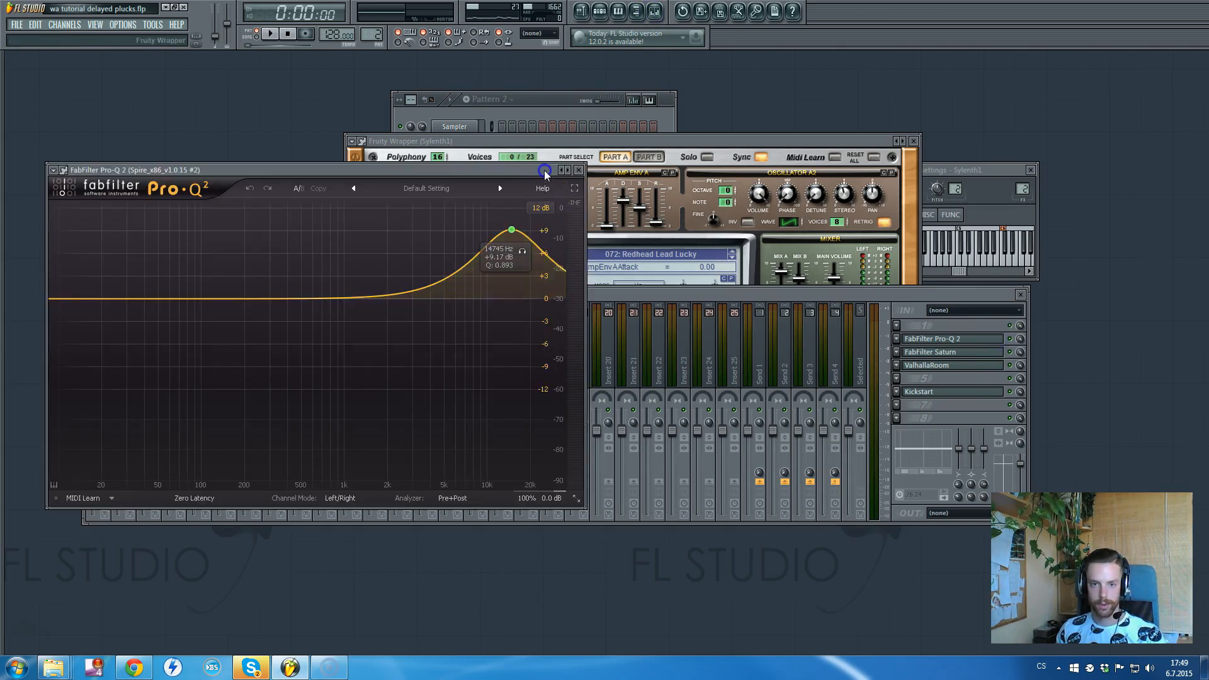
left_click(579, 170)
left_click(931, 352)
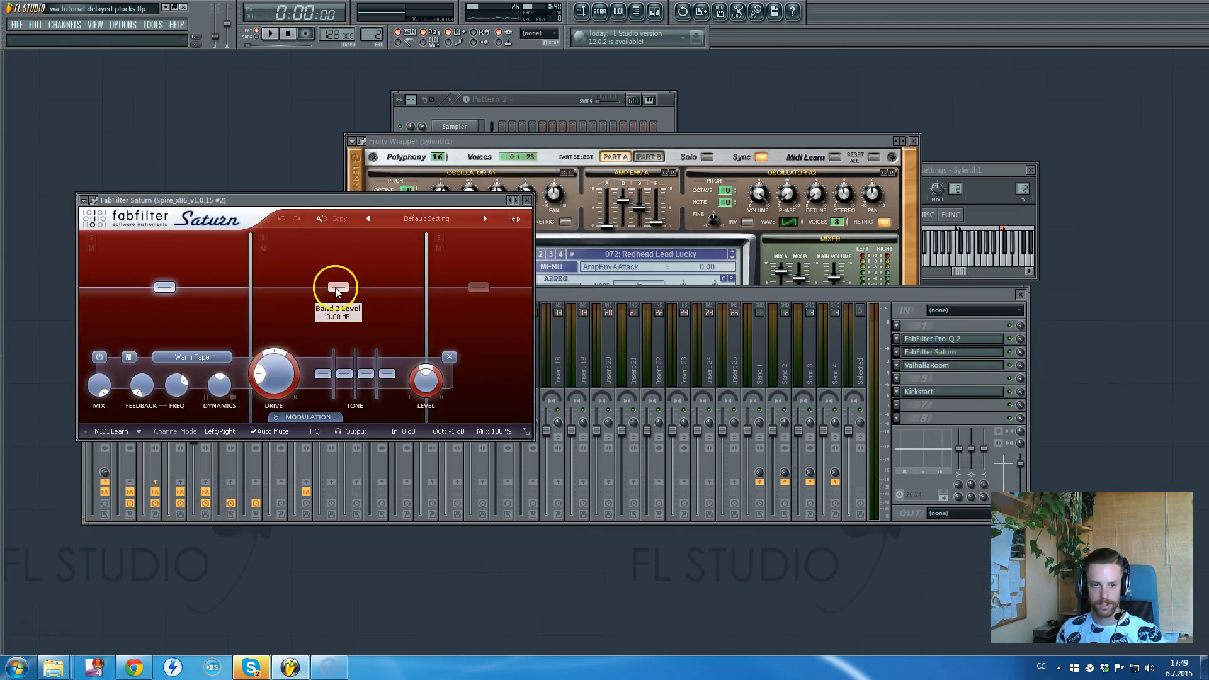
left_click(337, 288)
left_click(527, 200)
- Examine ValhallaRoom and Kickstart on the second Spire track, and return to the Sylenth1 track and Pattern 2's channel rack
left_click(931, 365)
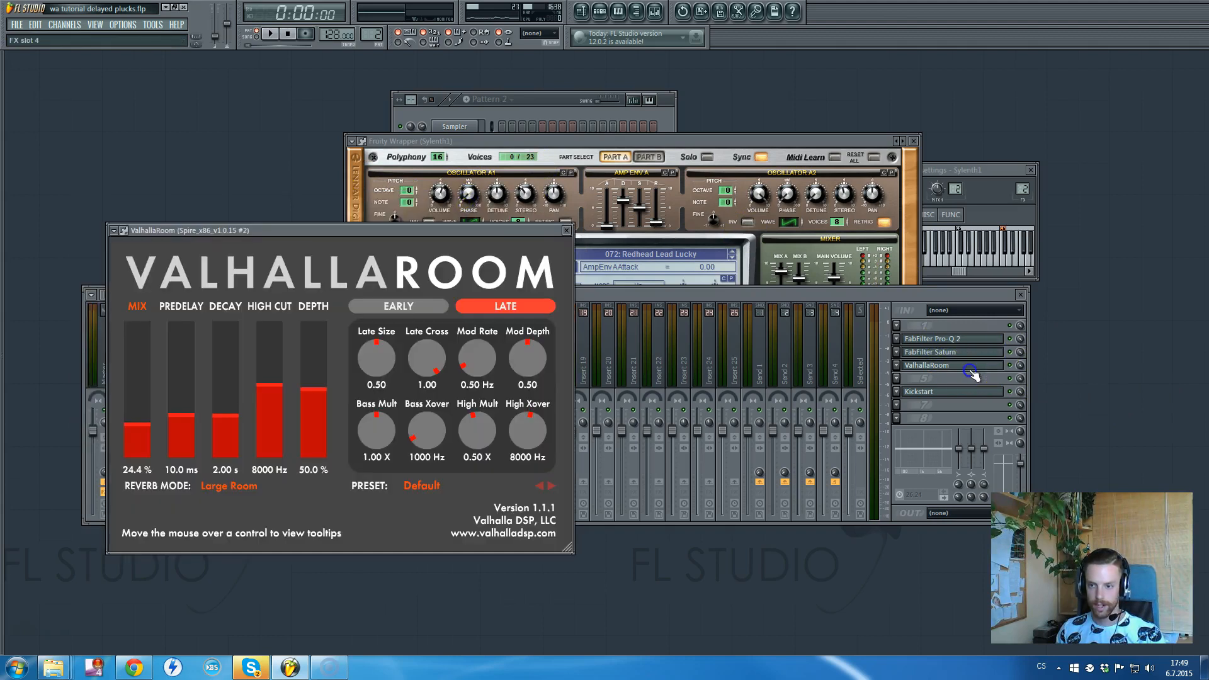
left_click(863, 313)
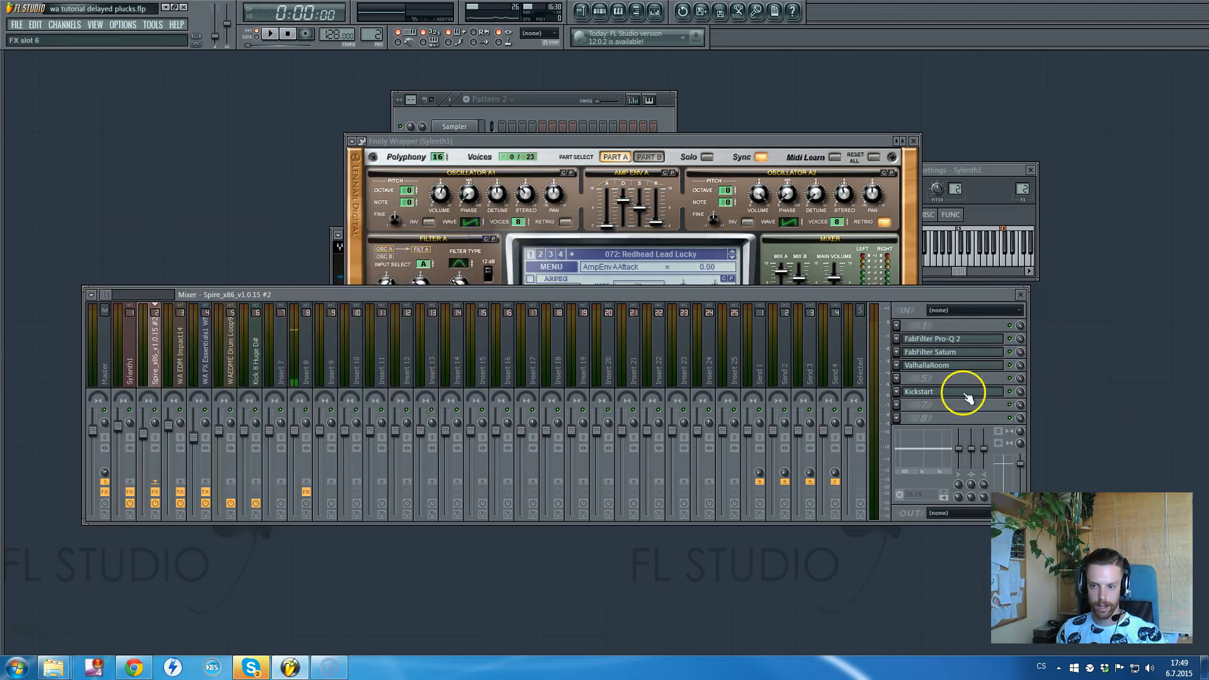
left_click(960, 391)
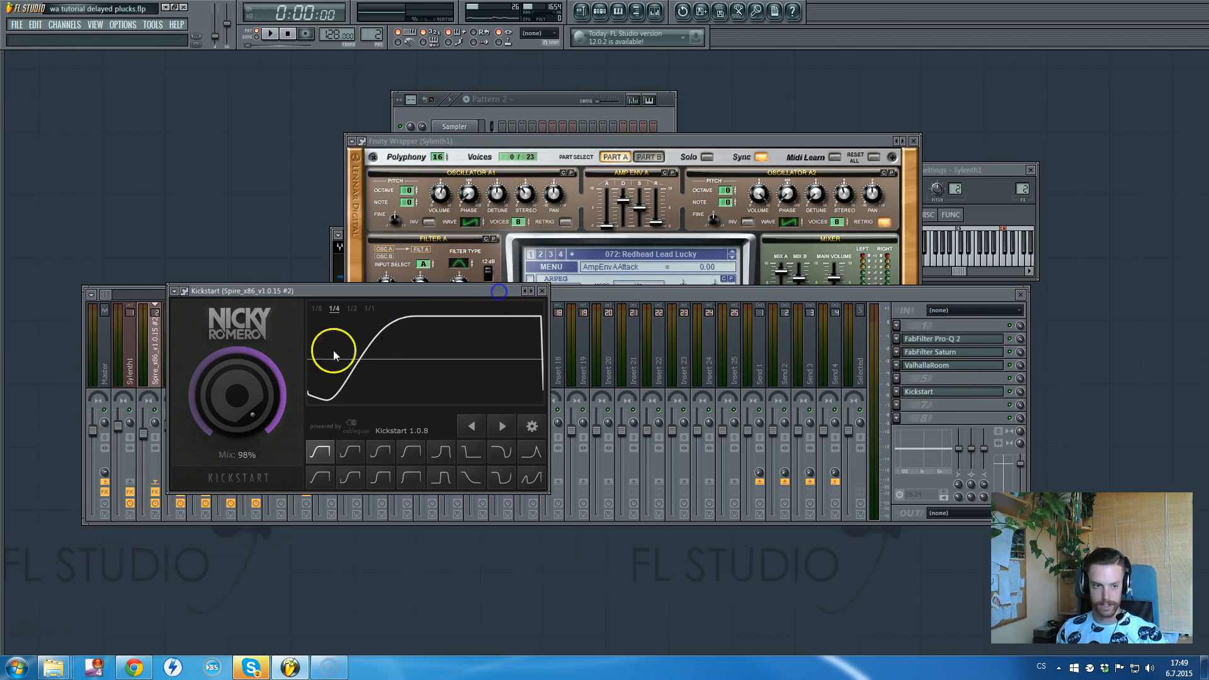
left_click(130, 373)
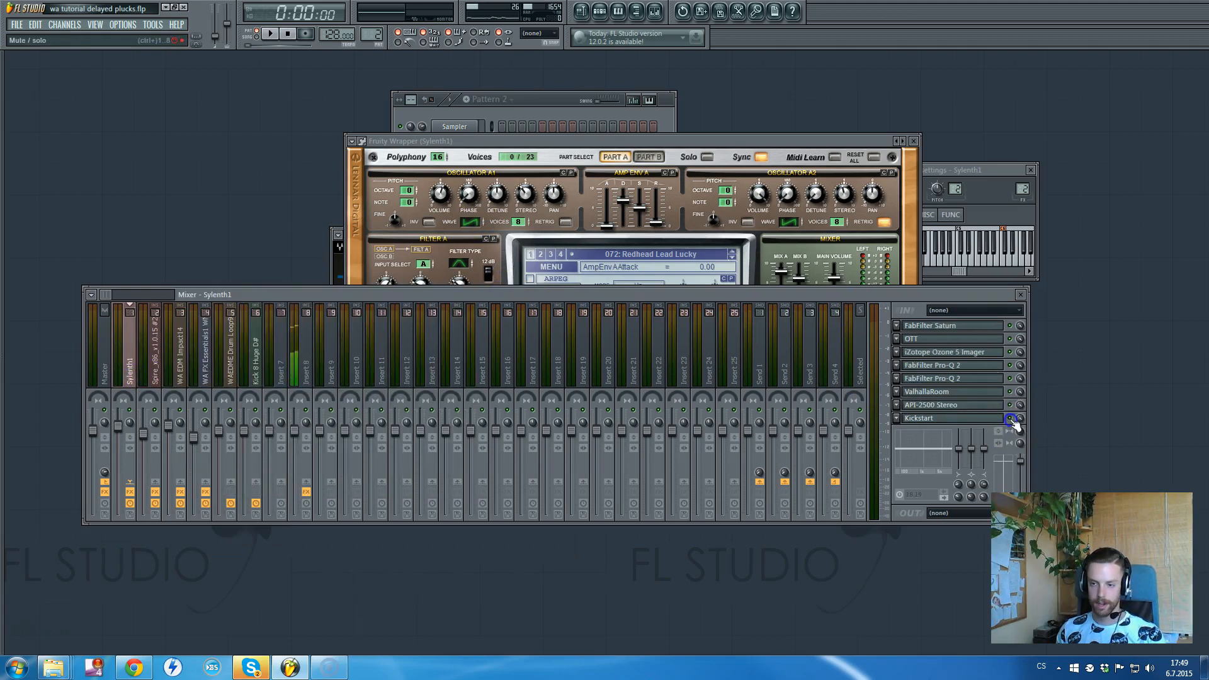
key("F6")
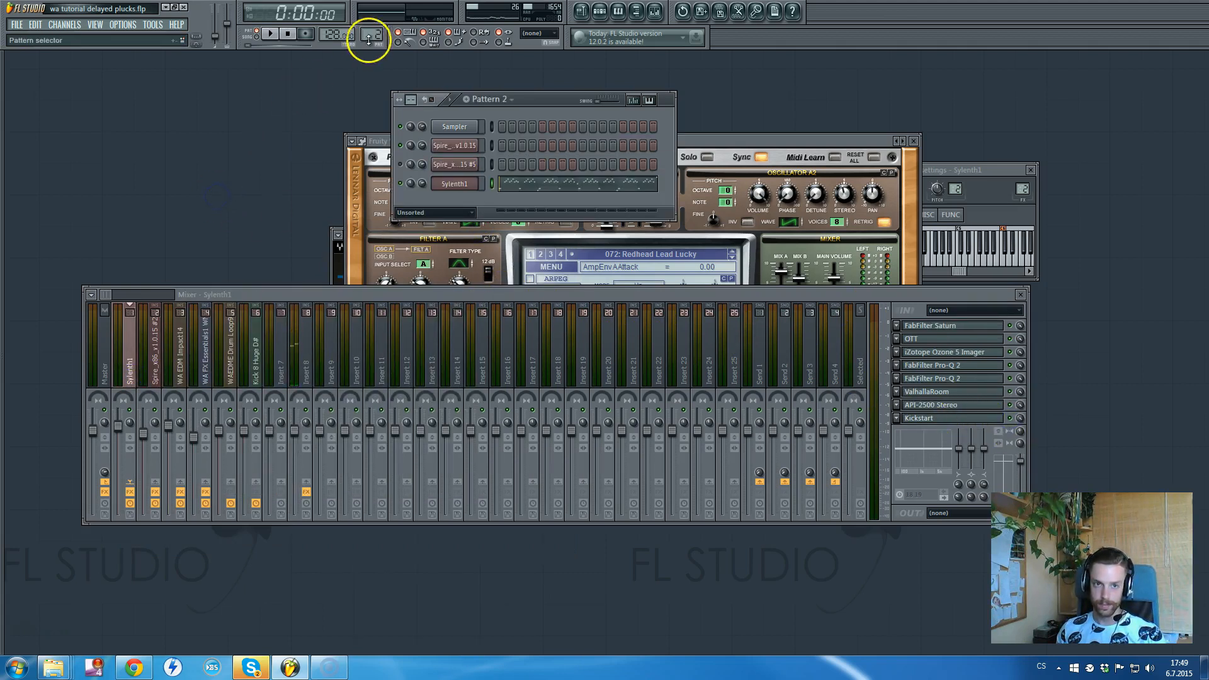
- Examine how the Kick 8 Huge D# and Kick 3 Essa clips are arranged on playlist Tracks 1 and 2
key("F5")
scroll(11, 180, "up", 5)
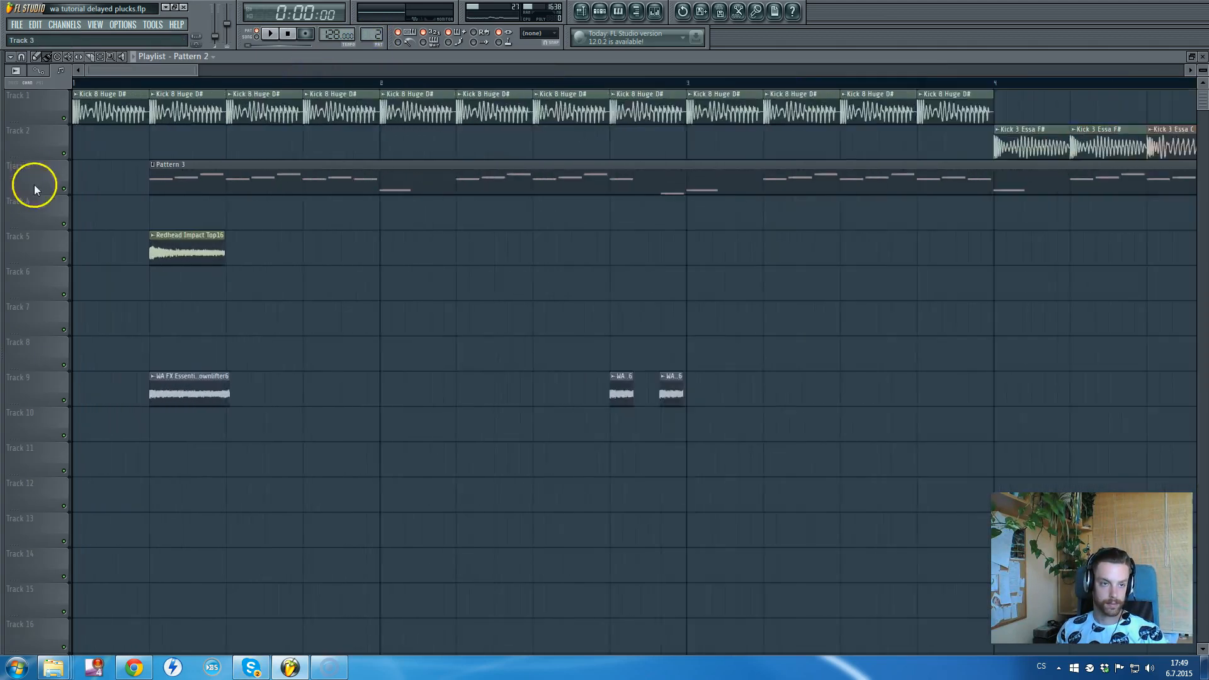
scroll(34, 184, "up", 3)
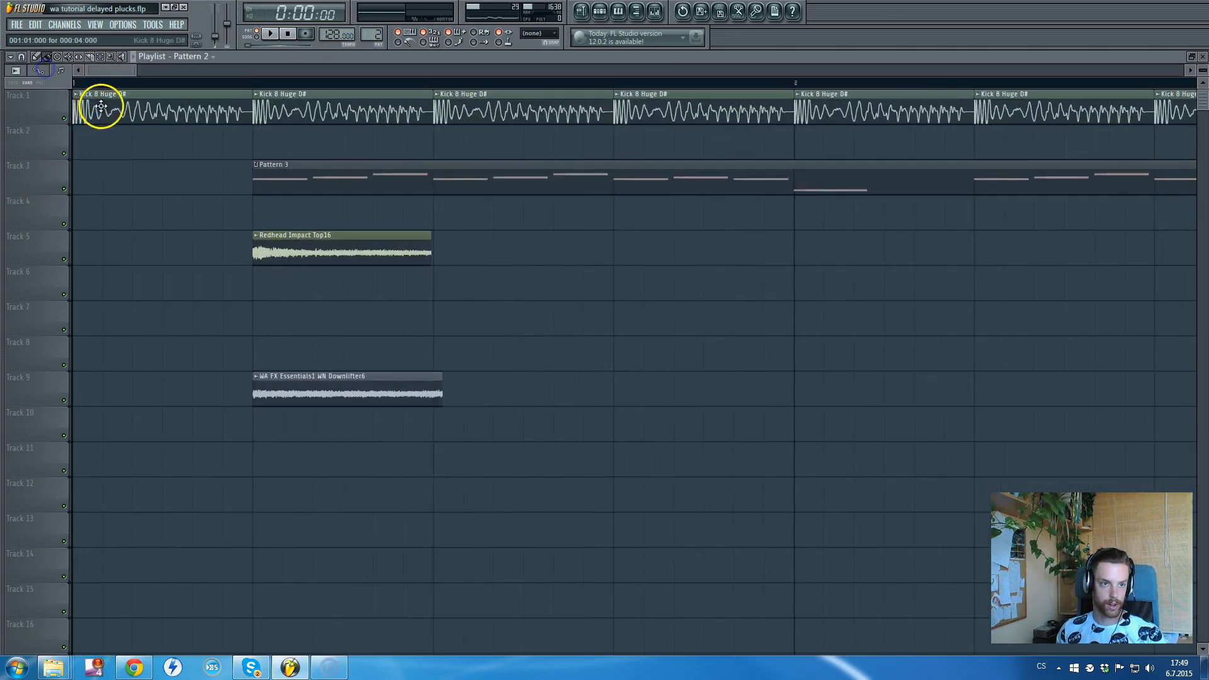
scroll(100, 106, "down", 8)
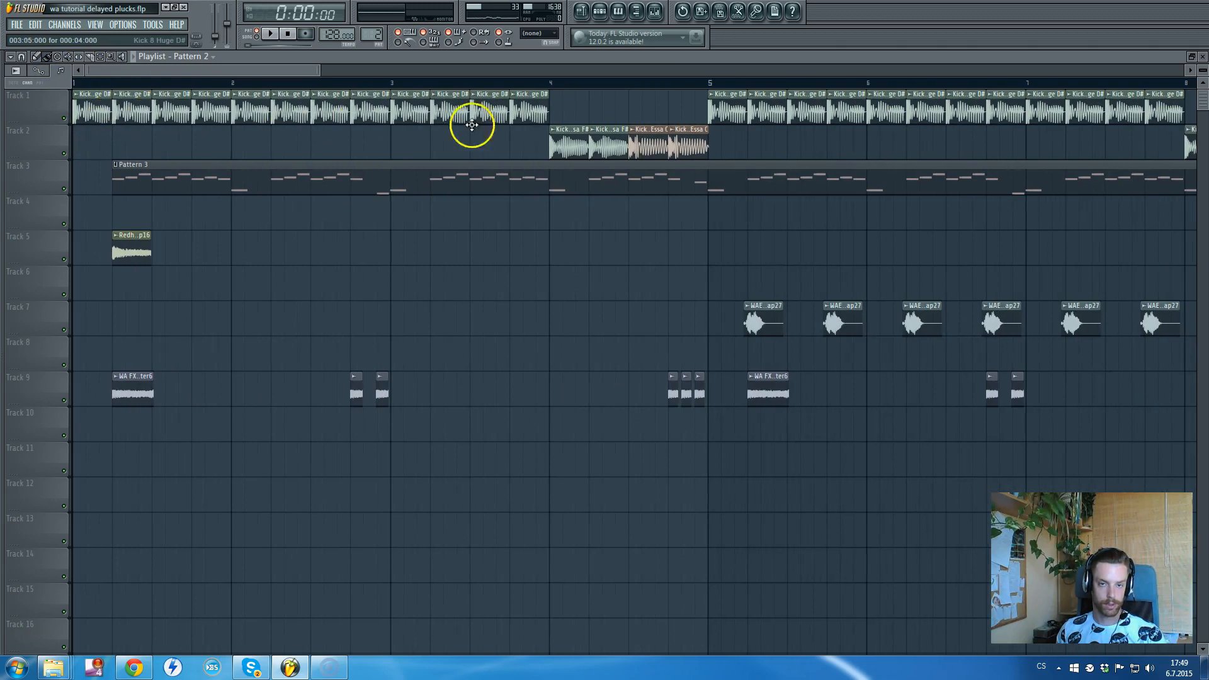
scroll(540, 114, "down", 3)
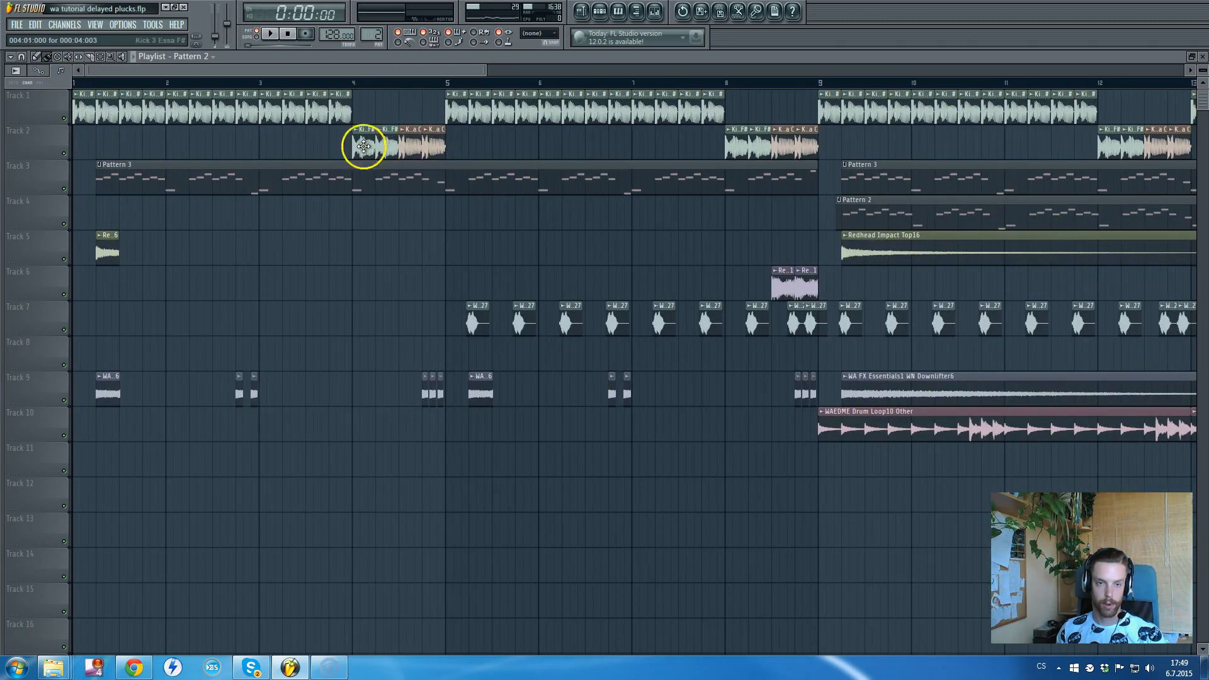
scroll(259, 102, "up", 6)
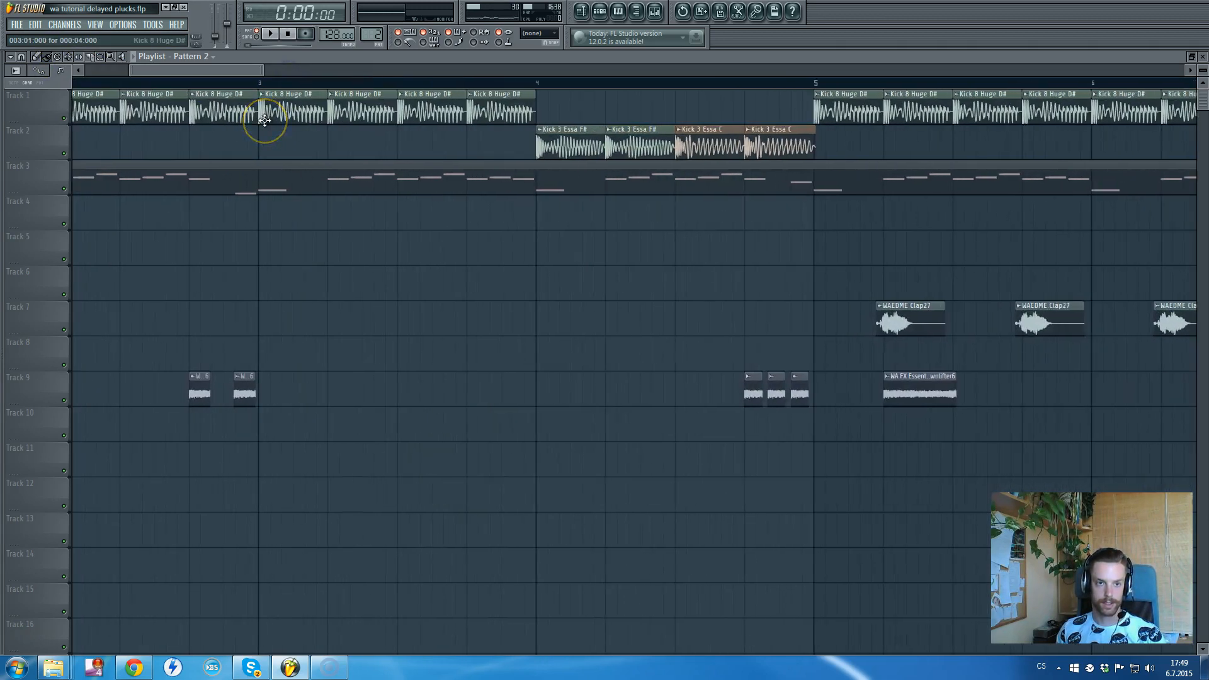
left_click(245, 129)
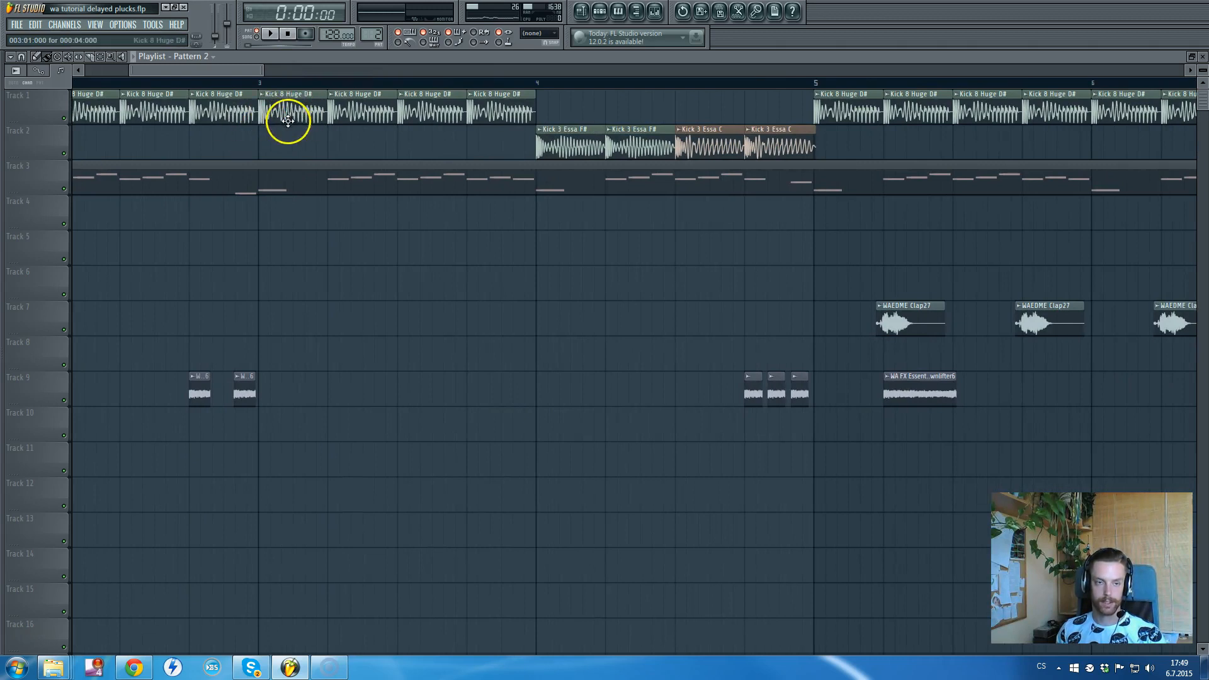
left_click_drag(243, 72, 187, 73)
scroll(222, 128, "down", 4)
left_click(243, 82)
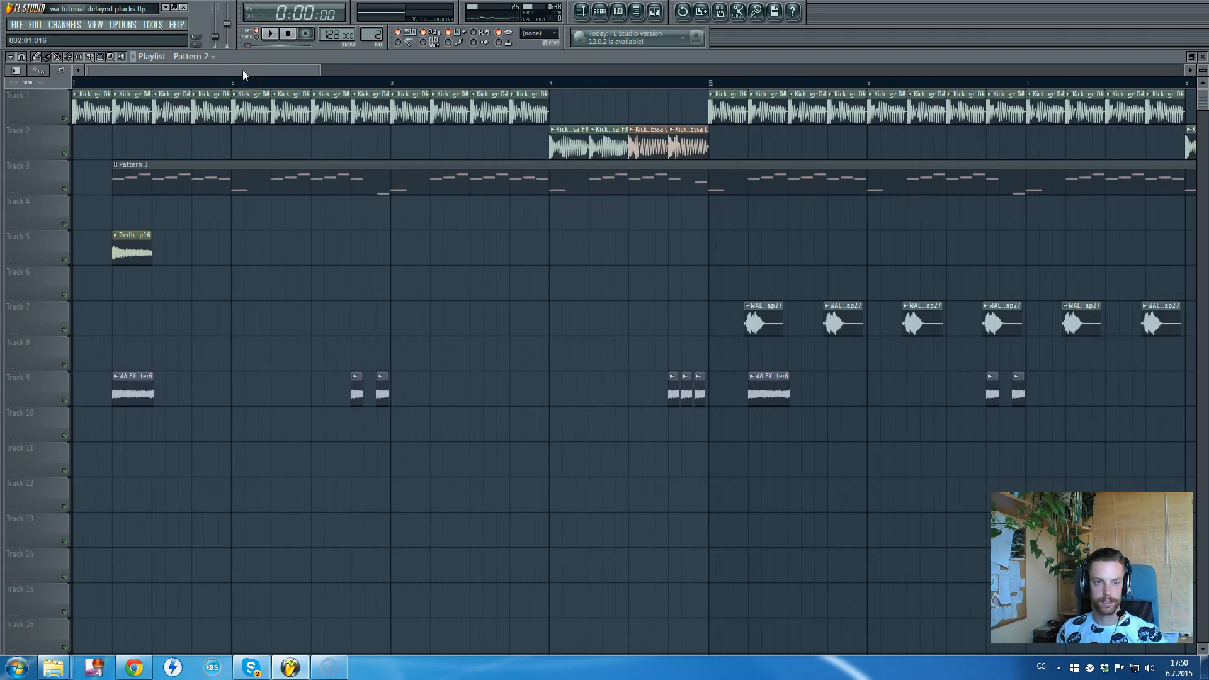
scroll(243, 72, "down", 1)
scroll(243, 117, "down", 4)
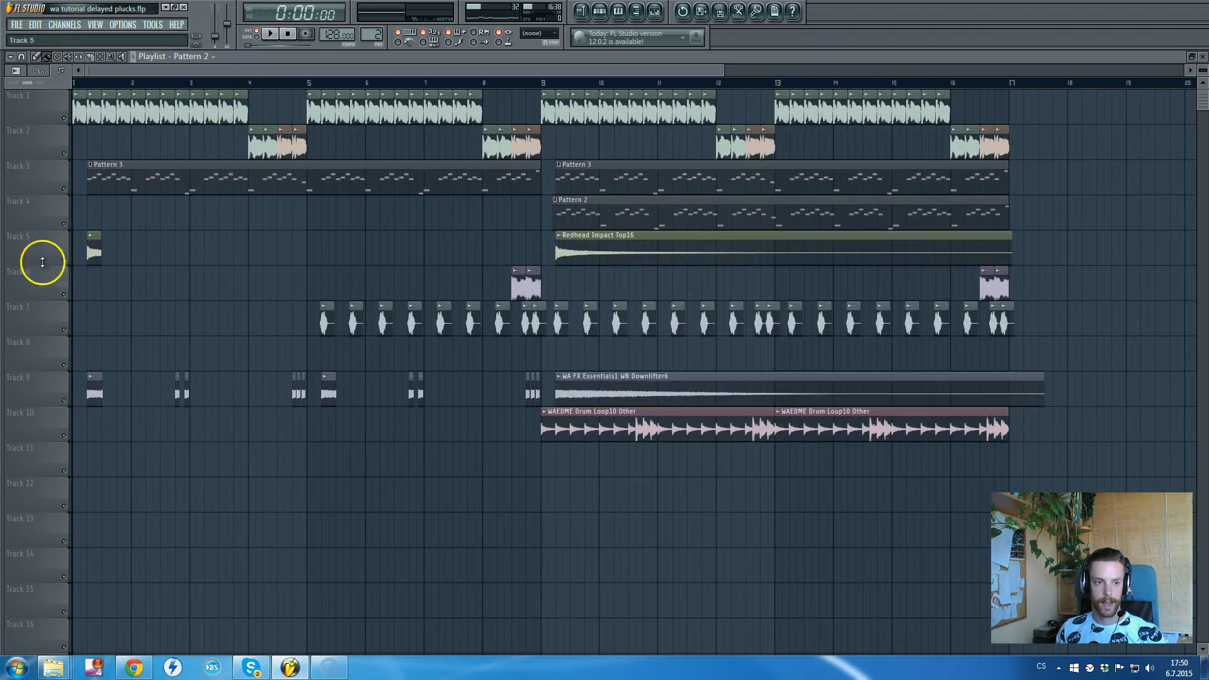
- Open the channel settings of the first WA FX Essentials1 WN Downlifter6 clip on Track 9 and preview its sample
scroll(30, 306, "up", 8)
scroll(216, 270, "down", 2)
scroll(216, 269, "down", 3)
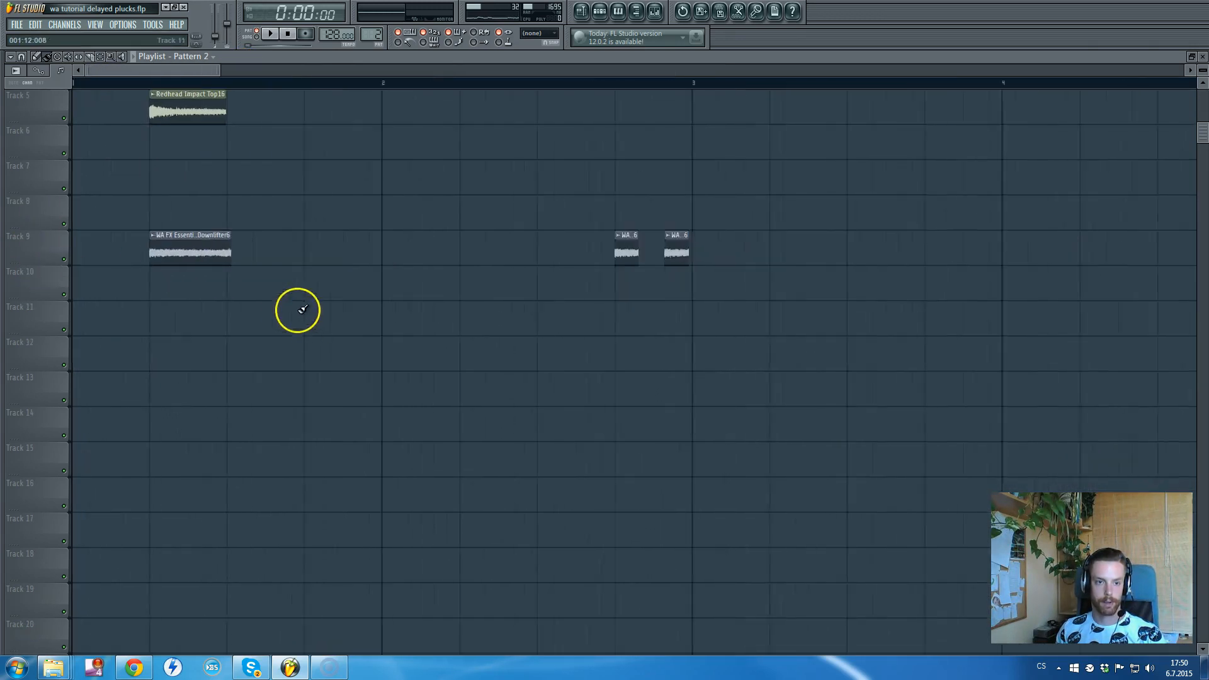
double_click(197, 251)
left_click(912, 454)
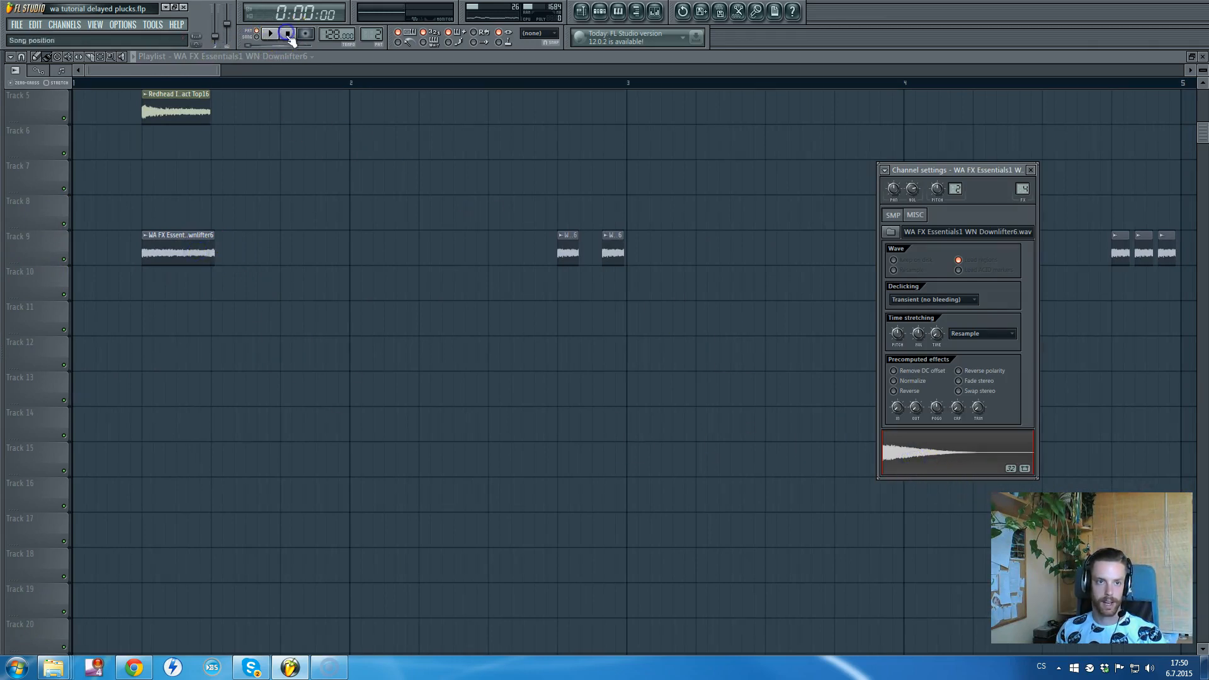
- Examine the clap, snare, downlifter and drum loop clips across both halves of the playlist arrangement
left_click(195, 72)
scroll(206, 189, "up", 4)
scroll(221, 202, "down", 4)
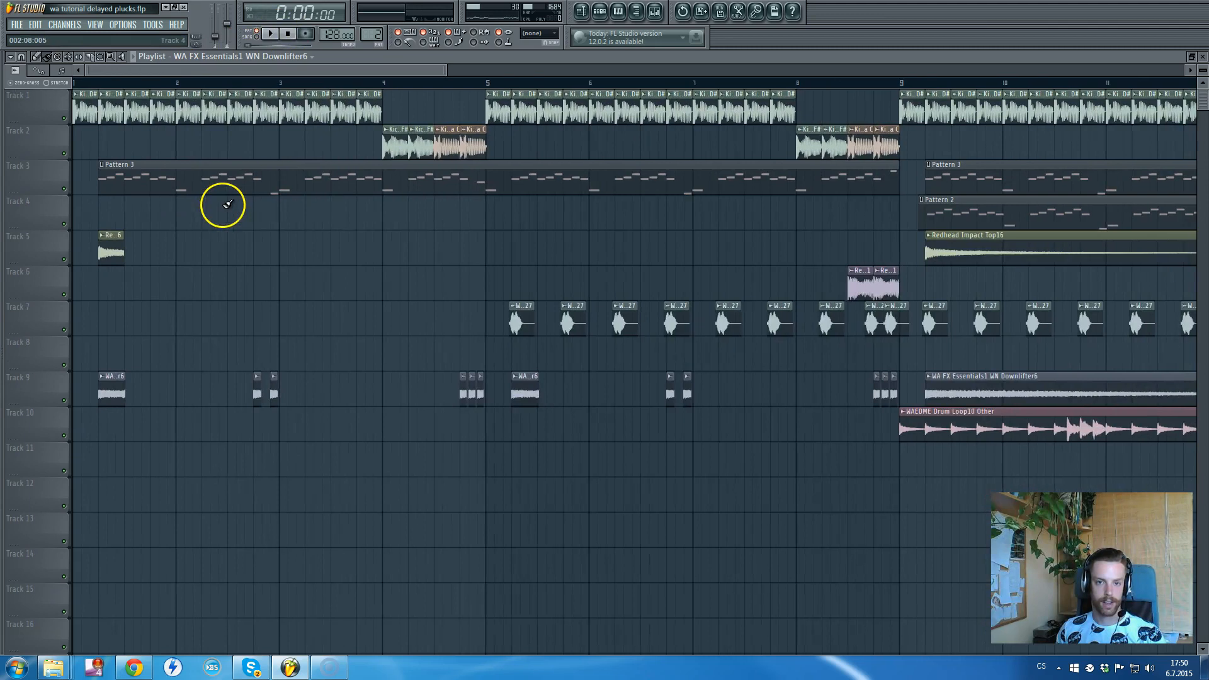
scroll(94, 271, "down", 3)
scroll(89, 313, "up", 4)
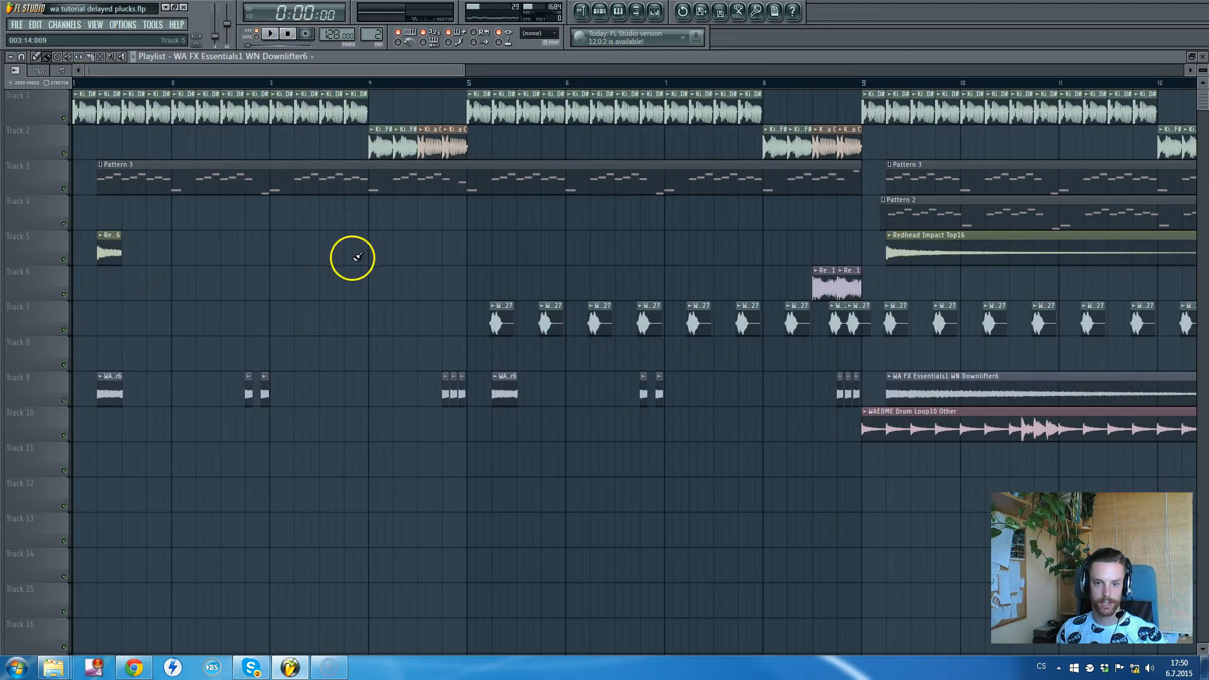
scroll(835, 350, "up", 3)
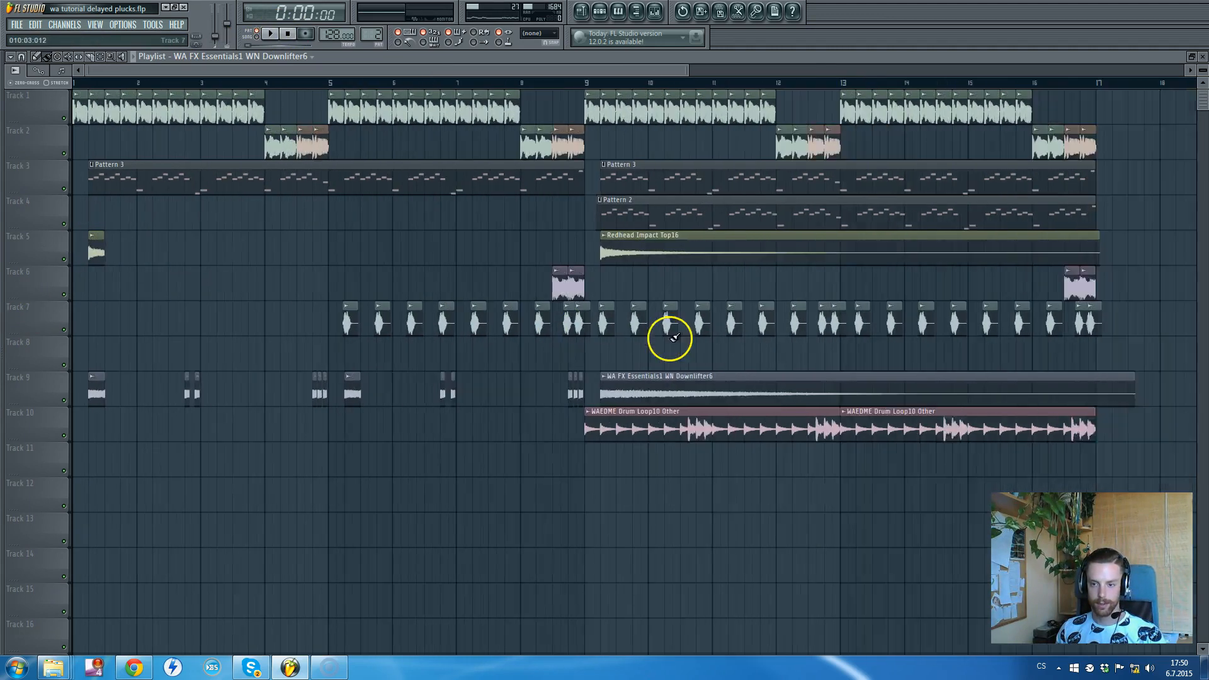
scroll(403, 297, "up", 4)
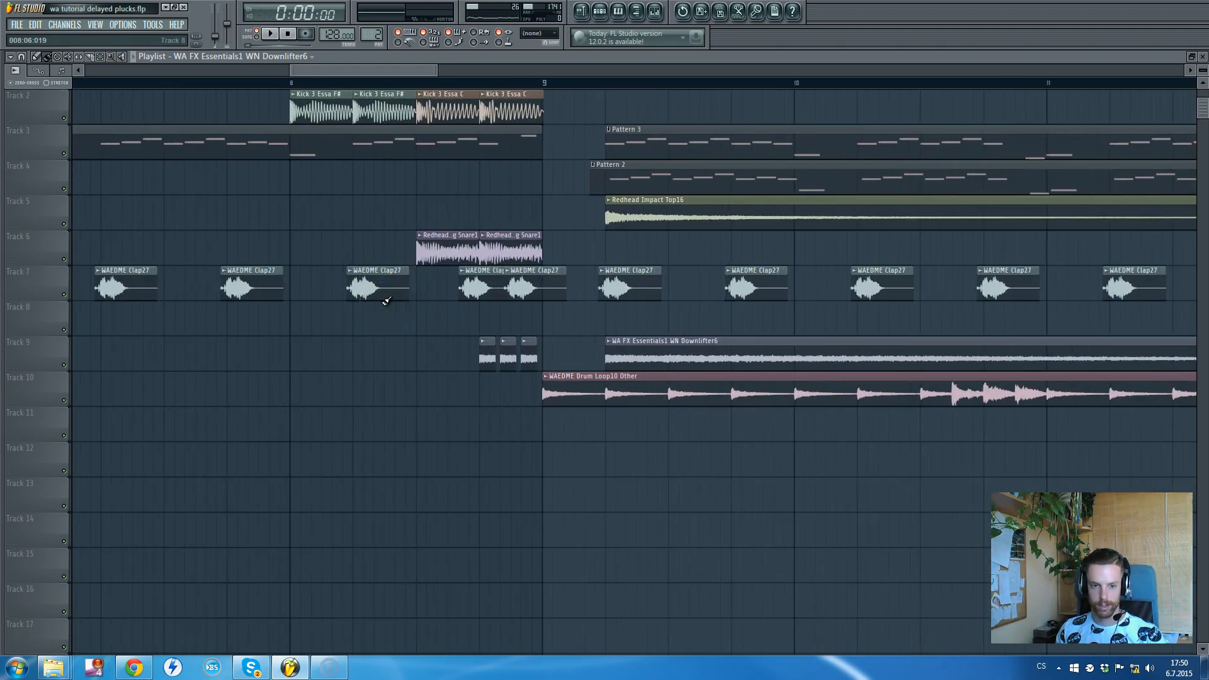
scroll(370, 285, "down", 6)
scroll(692, 323, "up", 4)
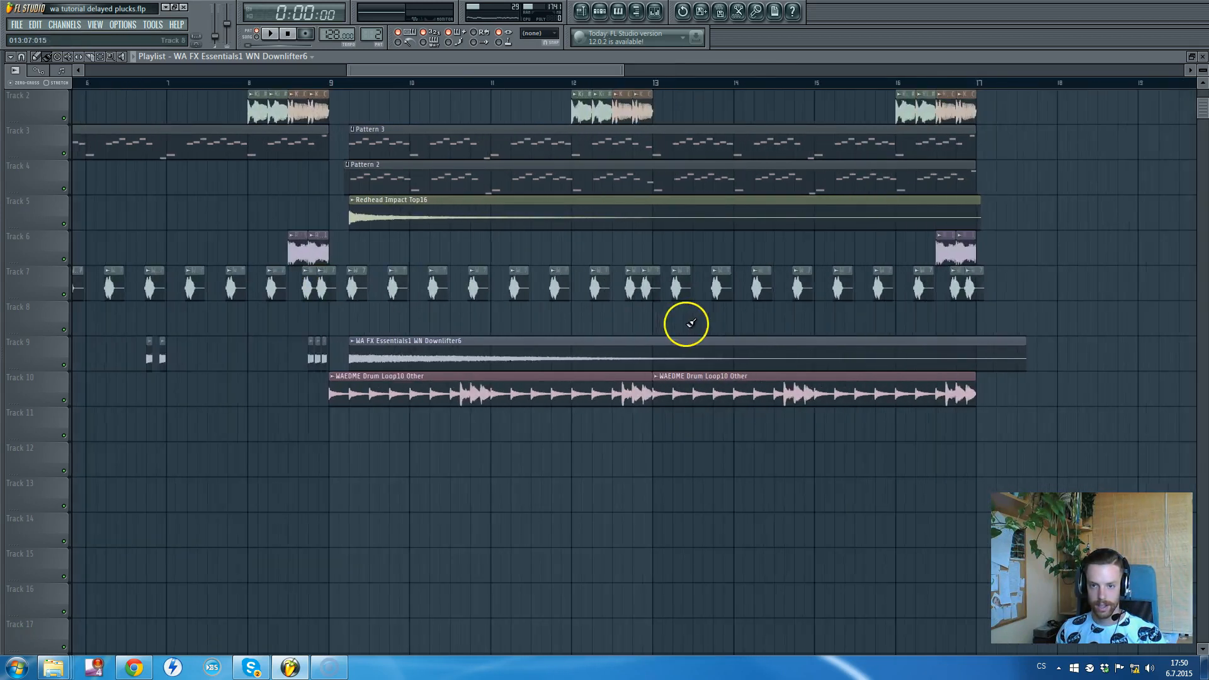
scroll(716, 320, "down", 5)
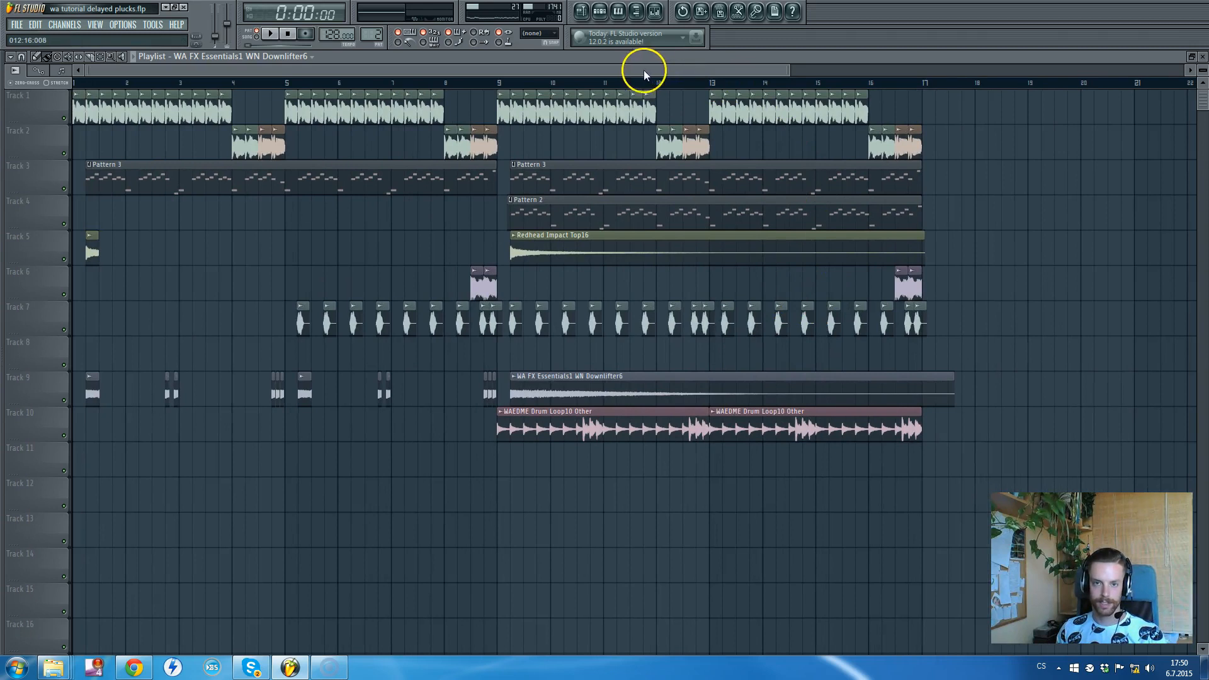
- Leave the playlist, close the API-2500 Stereo window and bring the mixer forward
key("F5")
left_click(362, 238)
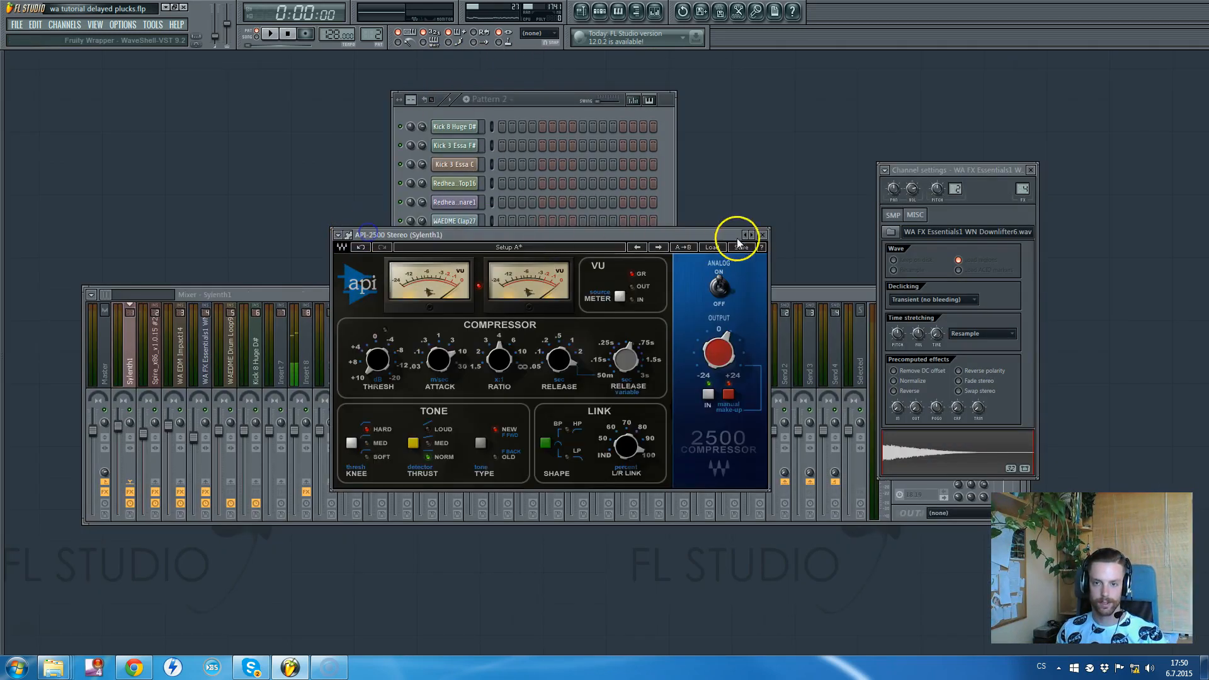
left_click(761, 232)
left_click(382, 334)
- Select the Master mixer track and move FabFilter Pro-L down to effect slot 4
left_click(134, 365)
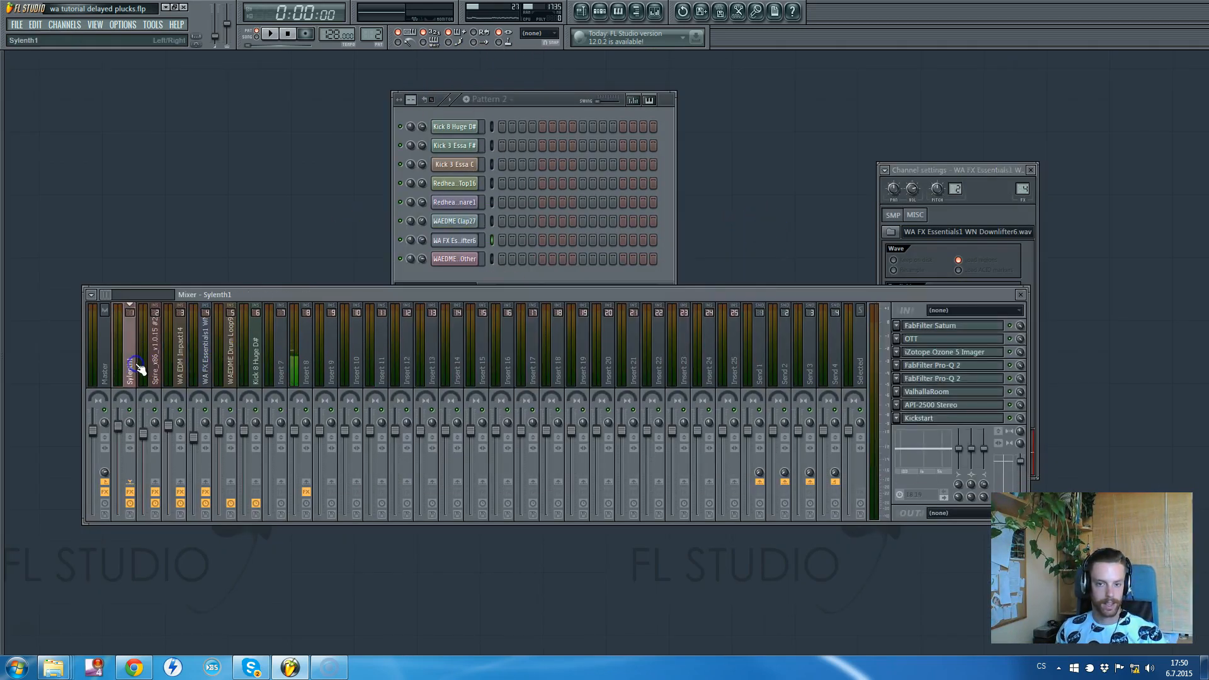
left_click(104, 367)
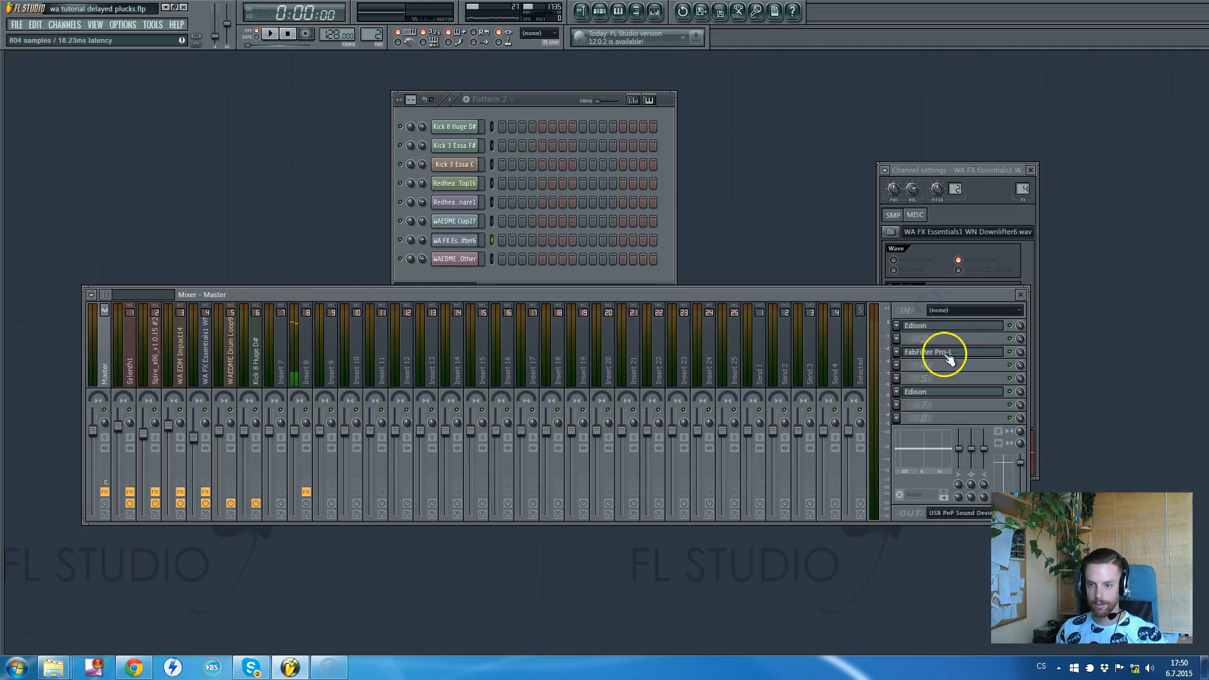
left_click_drag(948, 358, 948, 370)
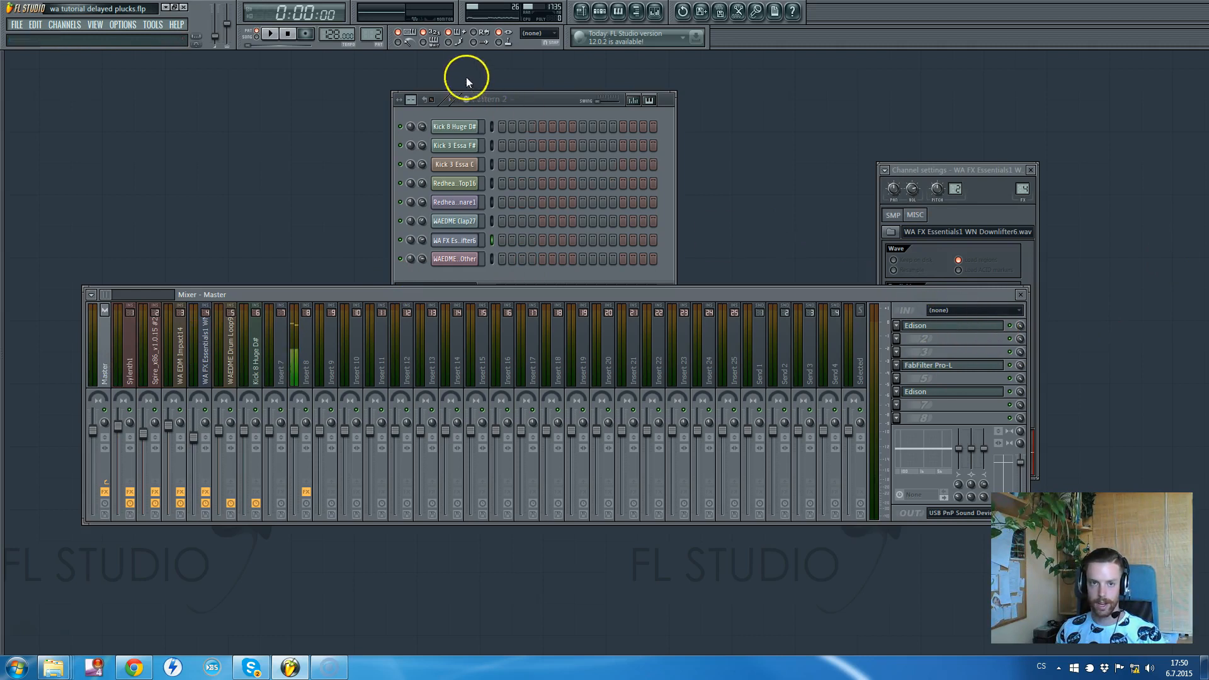